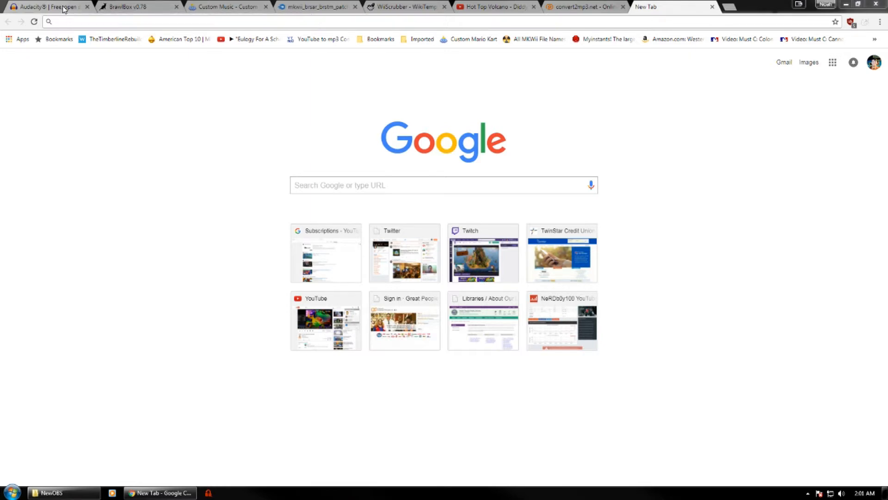
# View the Audacity home page with its Audacity 2.1.3 download link.
pyautogui.click(63, 9)
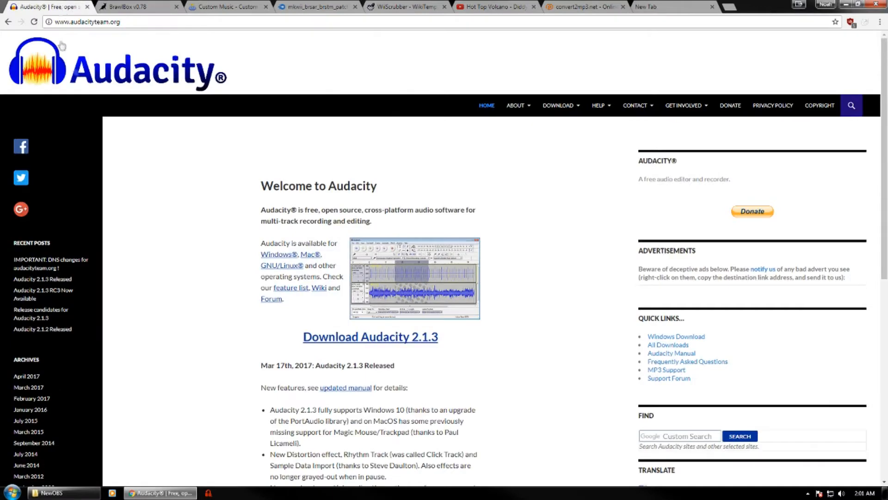
pyautogui.scroll(-3, 276, 296)
pyautogui.scroll(3, 277, 296)
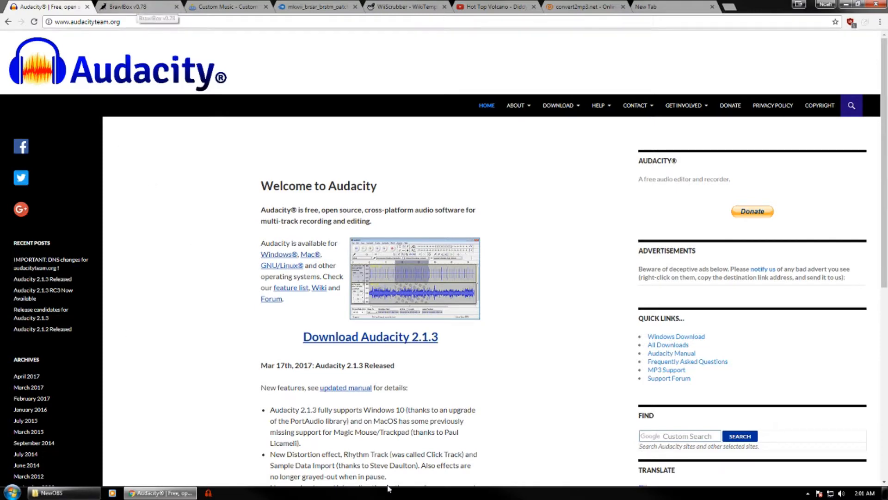
# Download BrawlBox v0.78 from its forum thread and save it in the Custom music folder on Data Drive (D:).
pyautogui.click(136, 6)
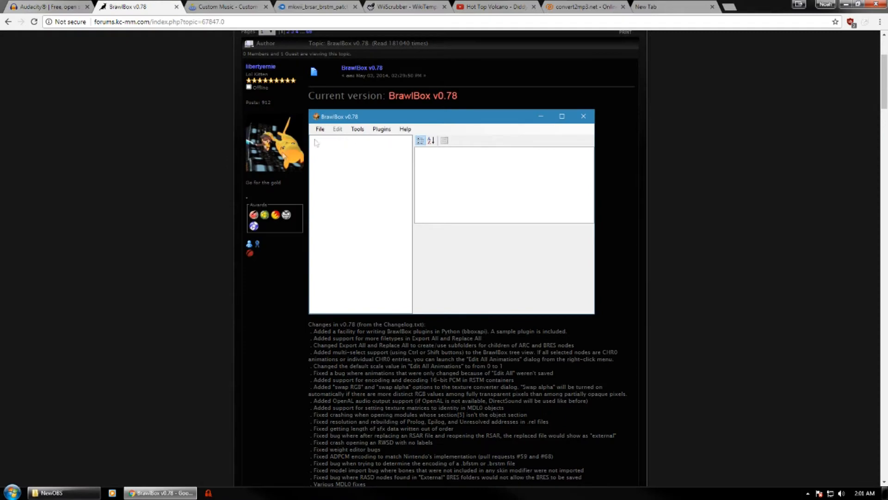
pyautogui.scroll(3, 213, 184)
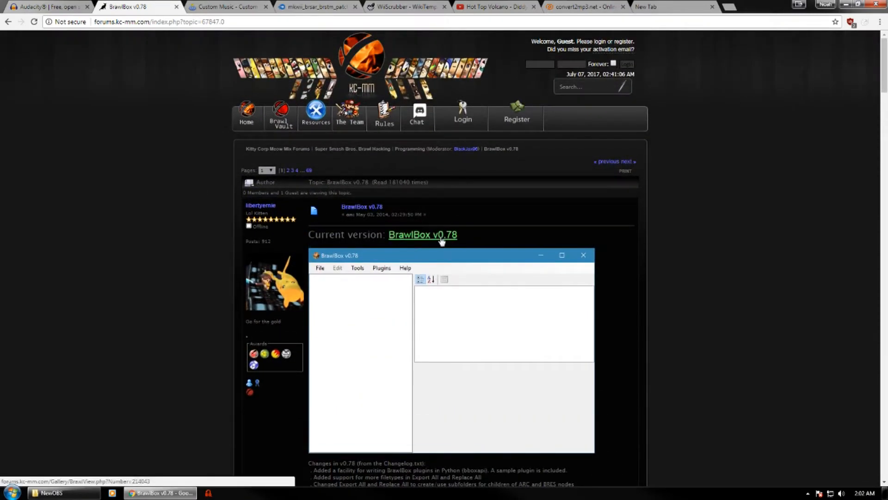
pyautogui.click(441, 240)
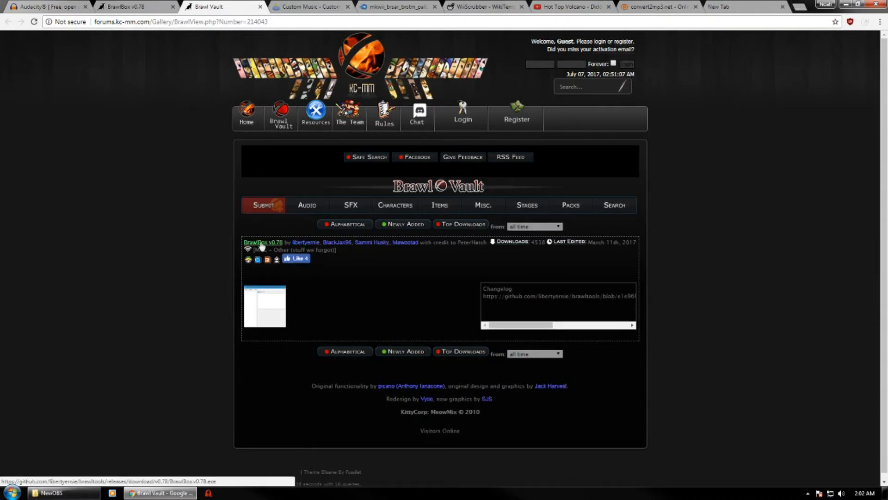
pyautogui.click(265, 244)
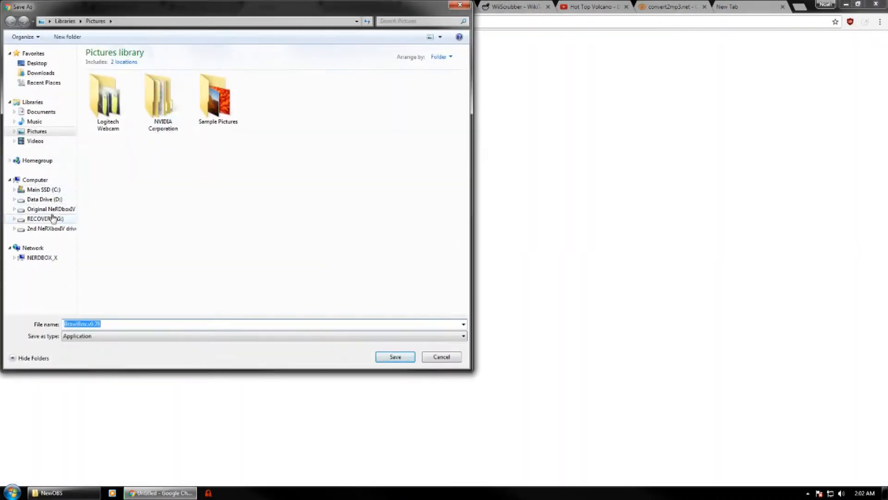
pyautogui.click(58, 204)
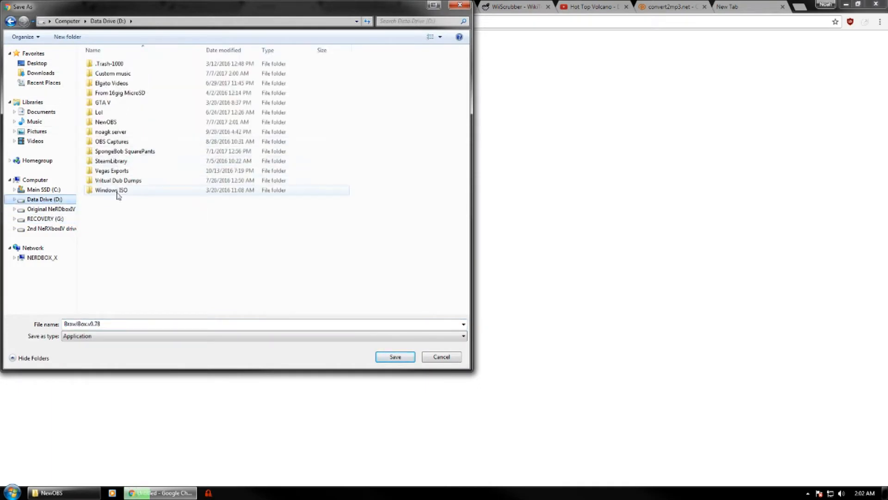
pyautogui.doubleClick(120, 73)
pyautogui.click(393, 357)
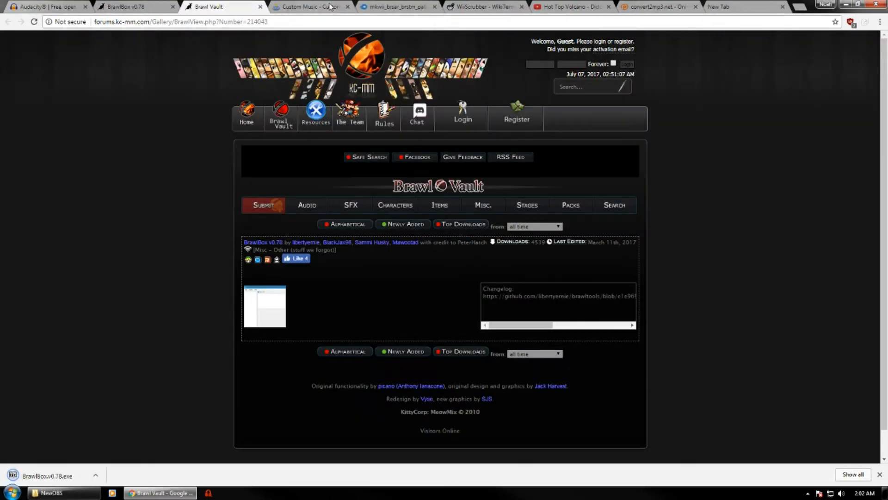
# Download the mkwii_brsar_brstm_patcher_v1 archive from MediaFire into the Custom music folder.
pyautogui.click(390, 7)
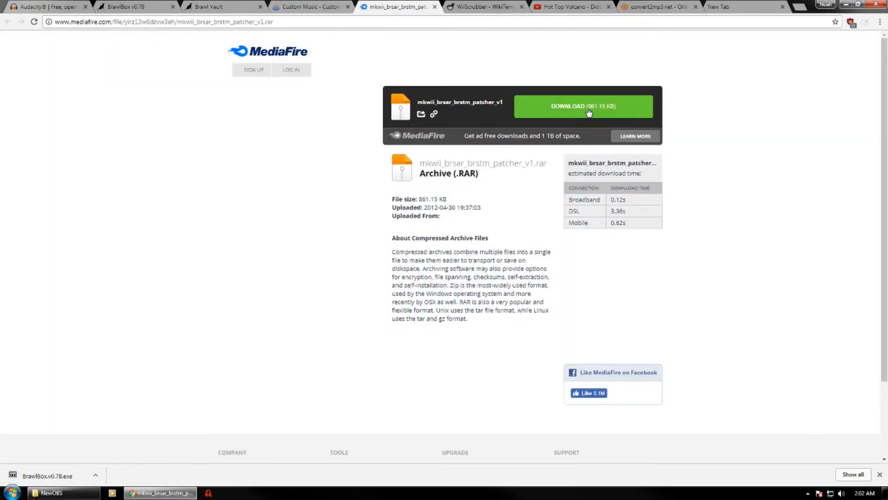
pyautogui.click(589, 112)
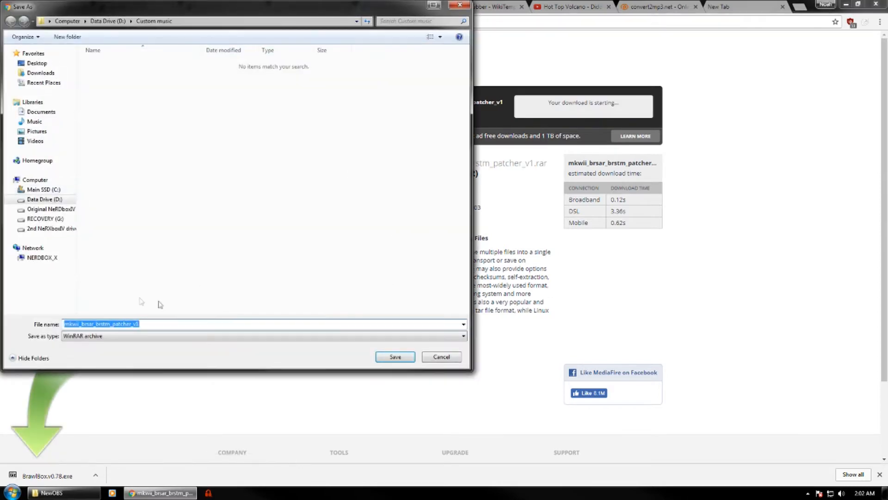
pyautogui.click(395, 357)
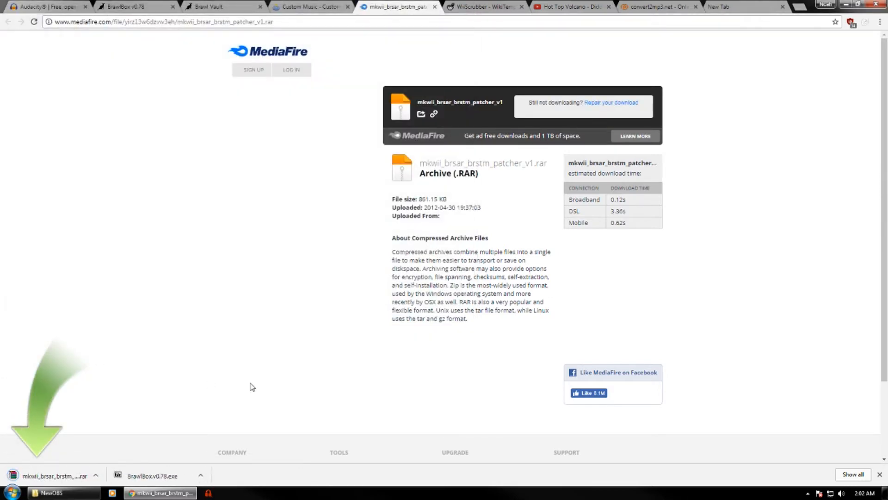
# Download Wiiscrubber Kit with multiloader 1.40 through the WiiScrubber wiki's Filetrip link into the Custom music folder.
pyautogui.click(487, 8)
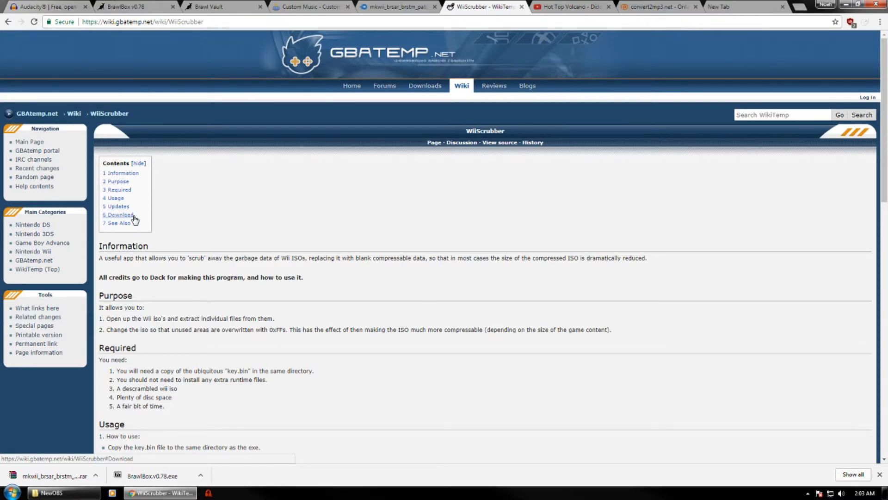
pyautogui.click(131, 215)
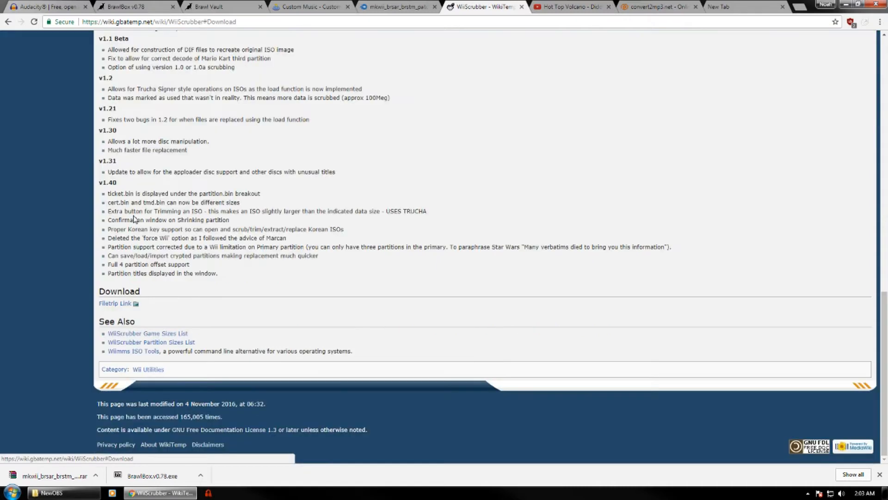
pyautogui.click(122, 309)
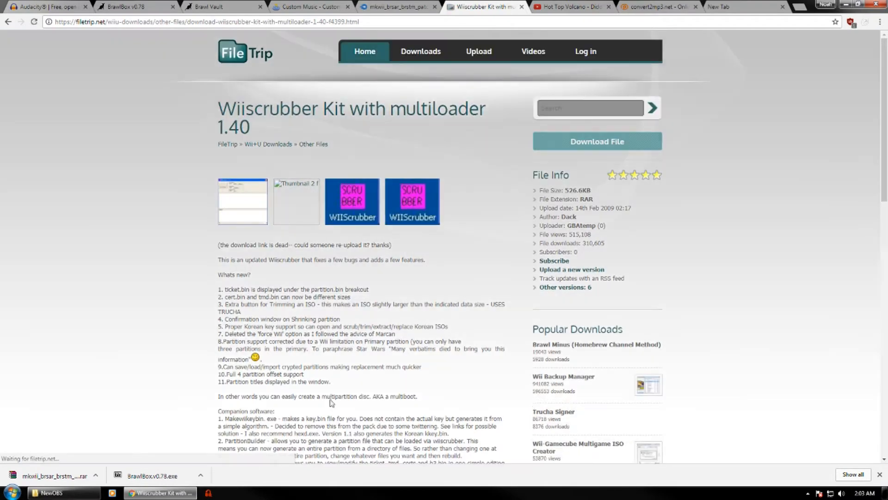
pyautogui.click(599, 142)
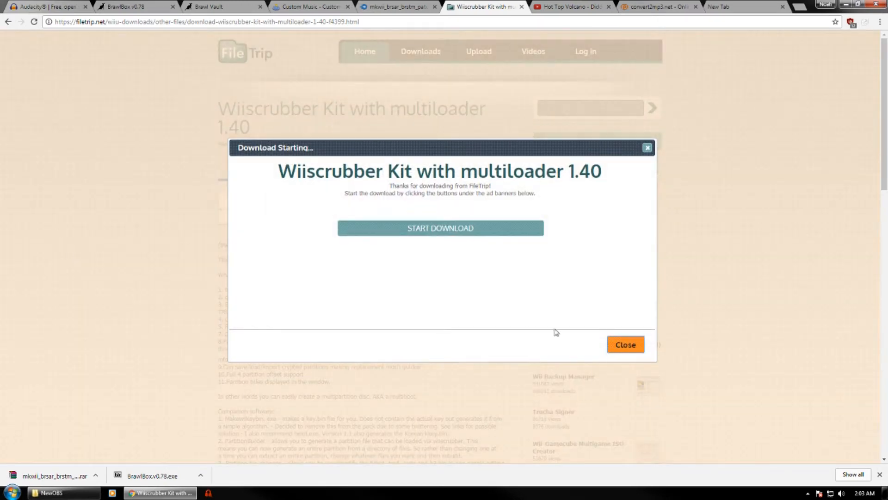
pyautogui.click(433, 227)
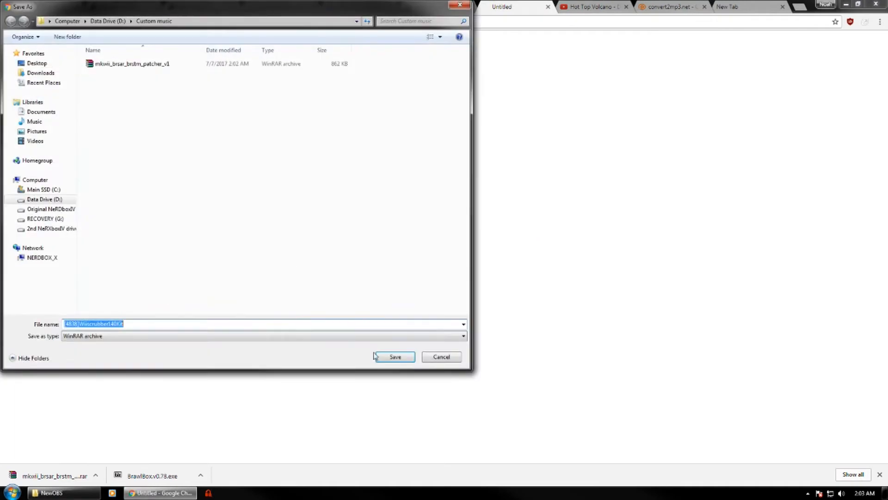
pyautogui.click(394, 356)
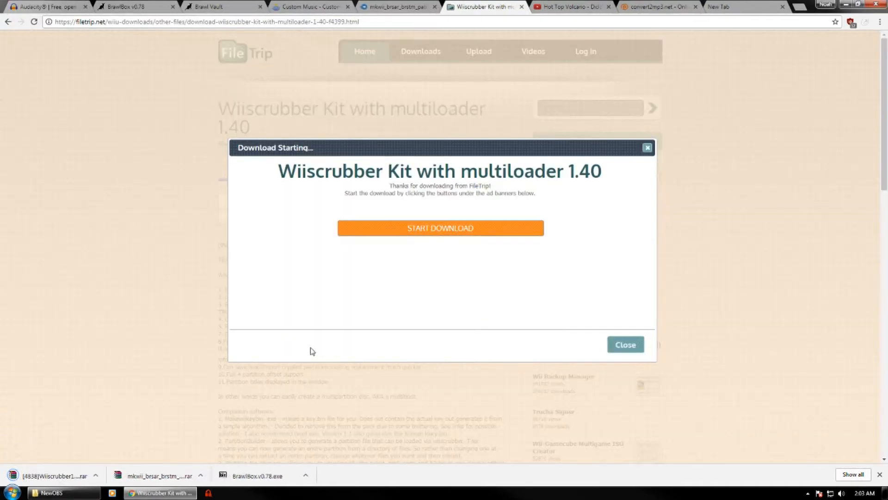
pyautogui.click(648, 148)
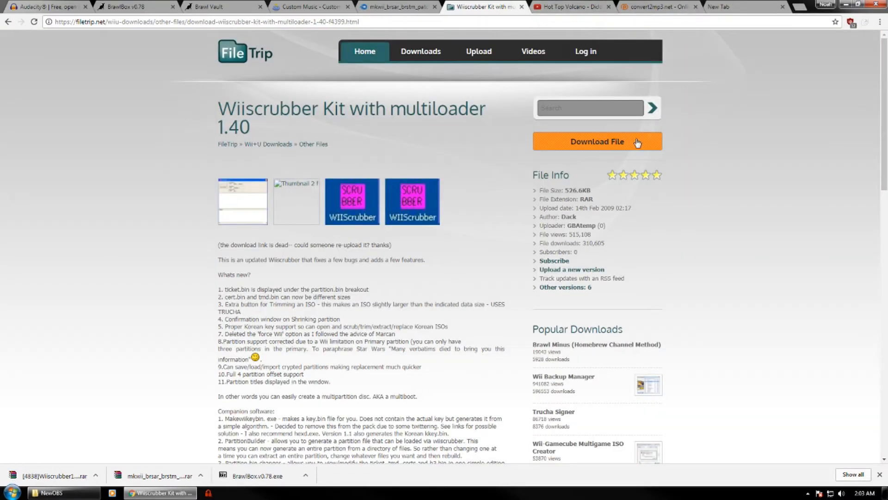
# Copy the web address of the YouTube video "Hot Top Volcano - Diddy Kong Racing".
pyautogui.click(569, 6)
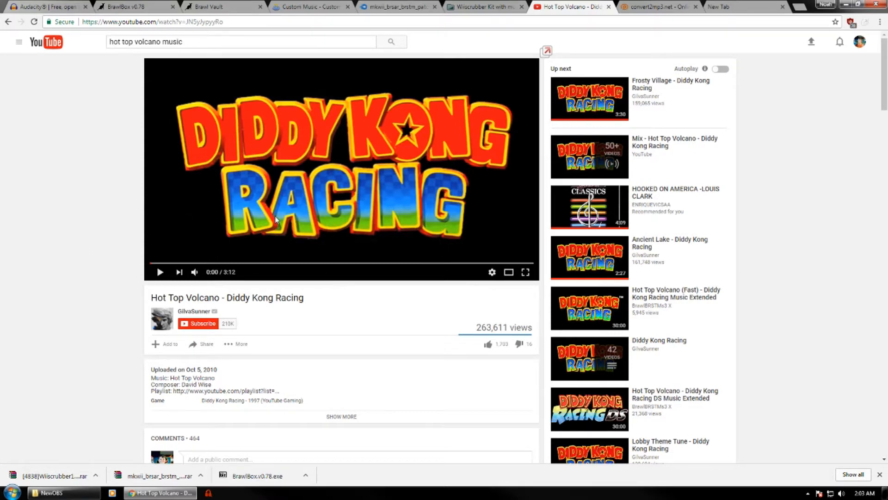
pyautogui.click(206, 315)
pyautogui.click(258, 22)
pyautogui.rightClick(257, 22)
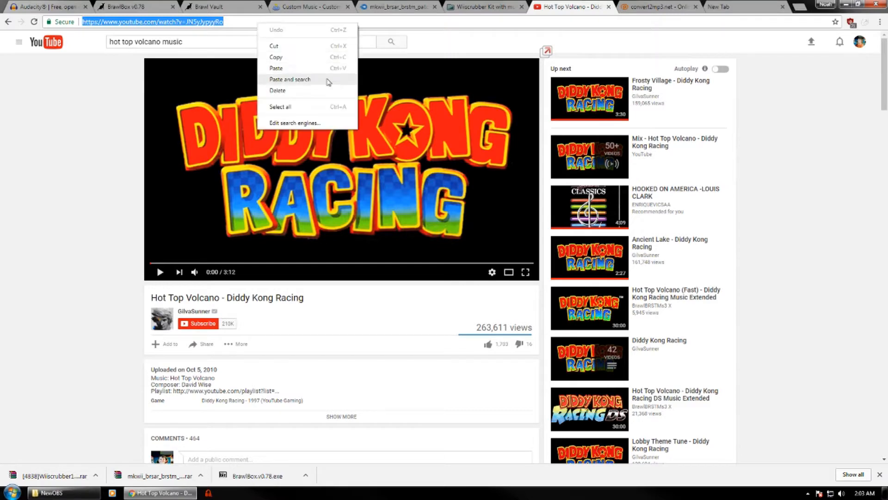
pyautogui.click(296, 57)
# Convert the copied video link to m4a on convert2mp3.net and save the audio file in the Custom music folder.
pyautogui.click(657, 7)
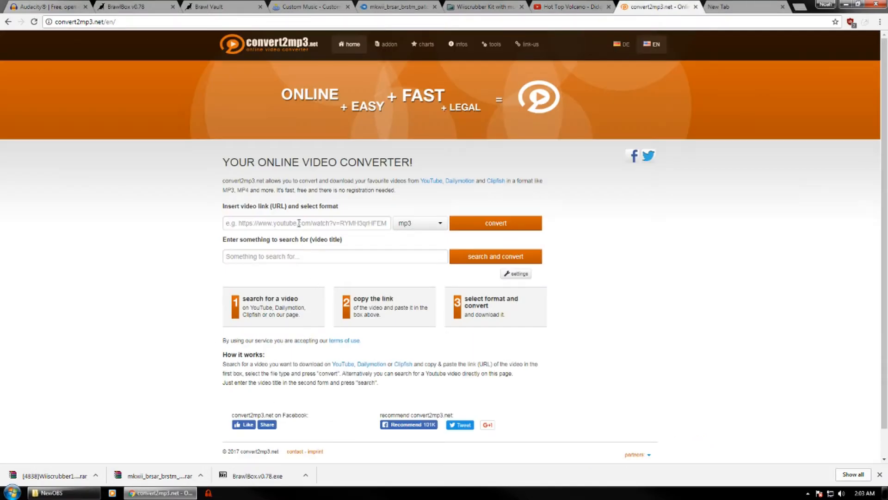
pyautogui.rightClick(303, 221)
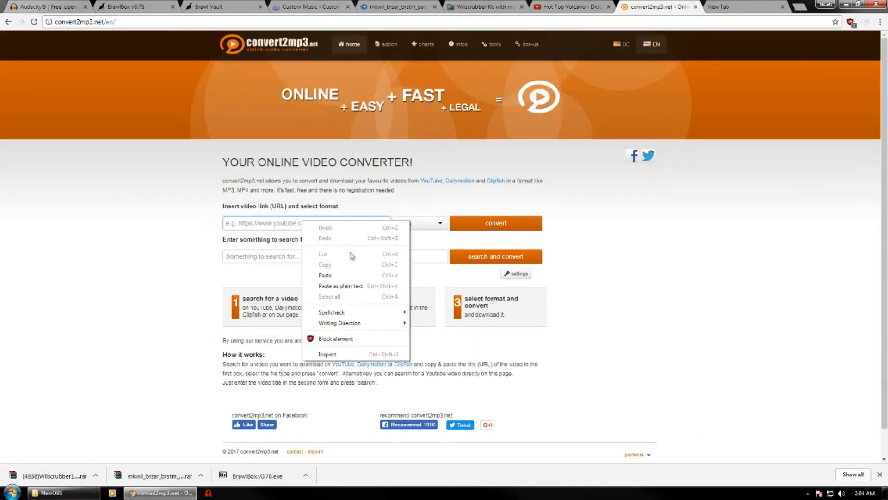
pyautogui.click(356, 277)
pyautogui.click(430, 227)
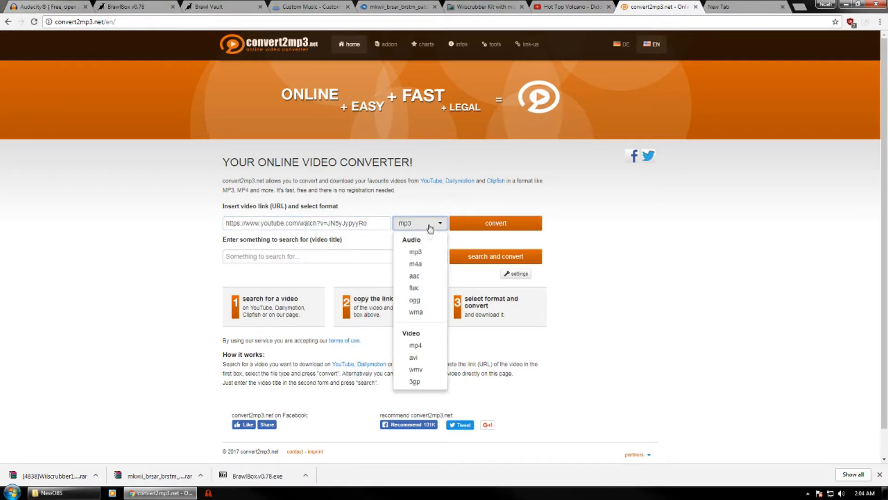
pyautogui.click(415, 264)
pyautogui.click(497, 223)
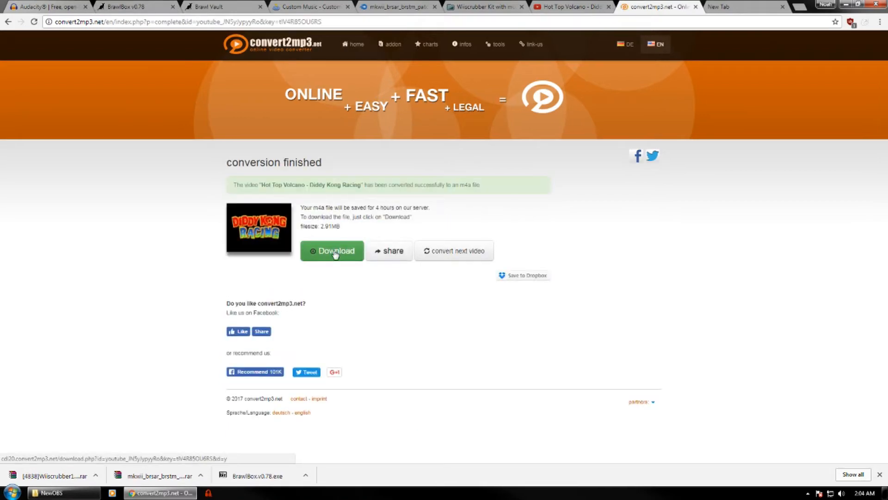
pyautogui.click(335, 252)
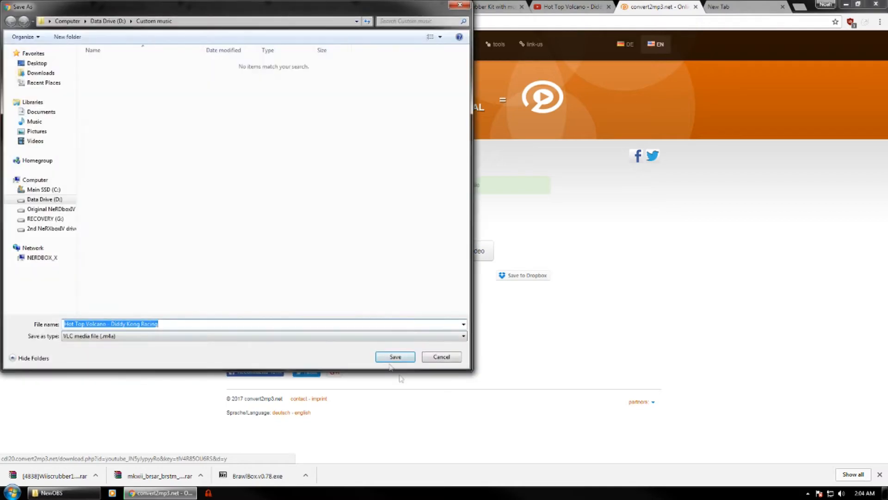
pyautogui.click(395, 357)
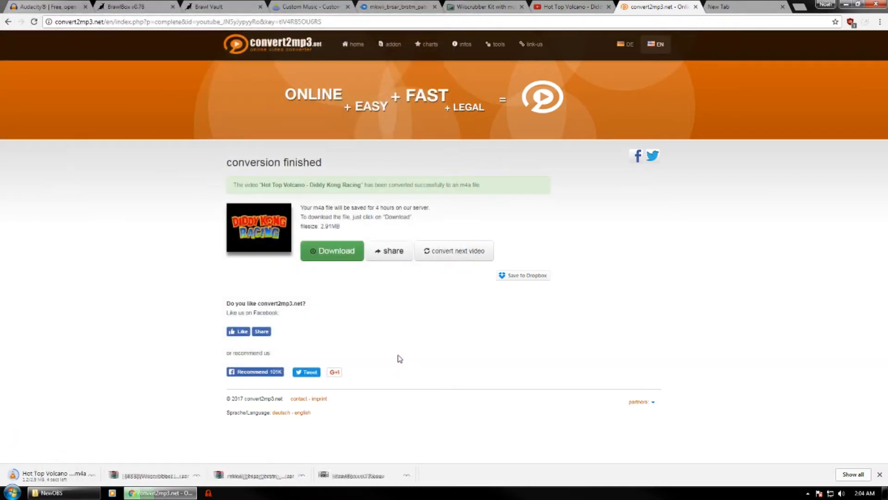
# Search Google for "mkwii all file names" and look through the MKBoards thread "All Mario Kart Wii File Names".
pyautogui.click(708, 4)
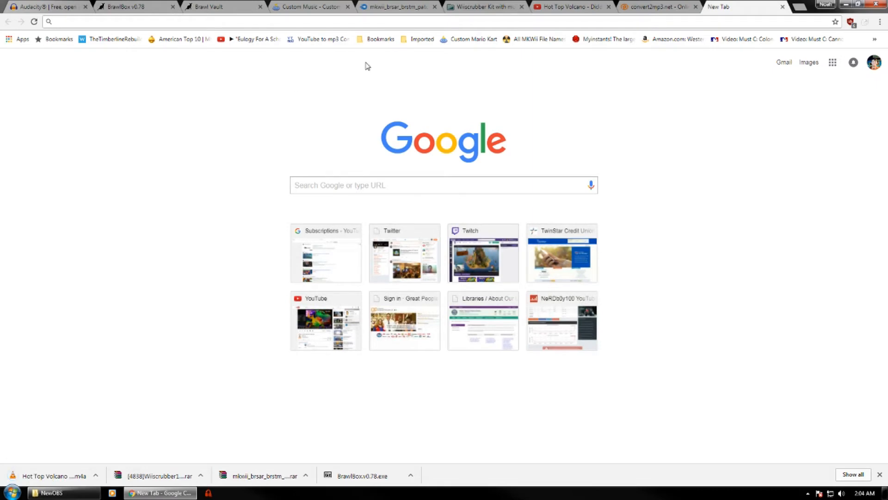
pyautogui.write('mkwii')
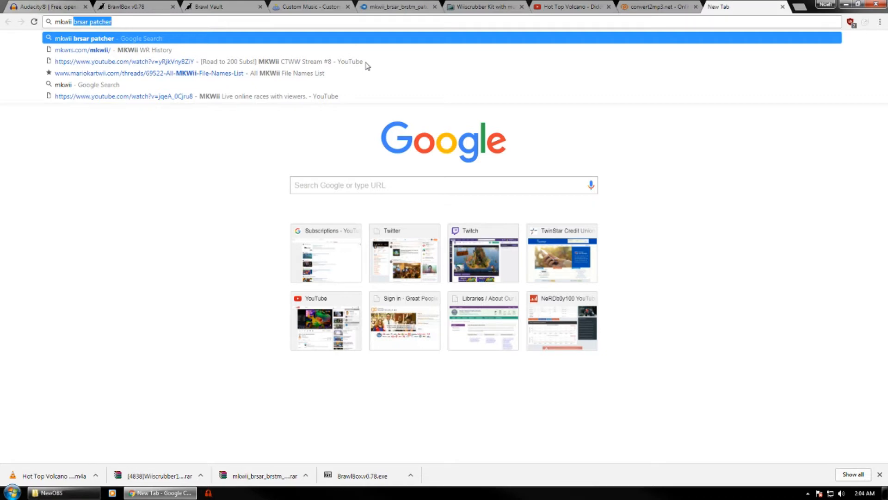
pyautogui.write(' all')
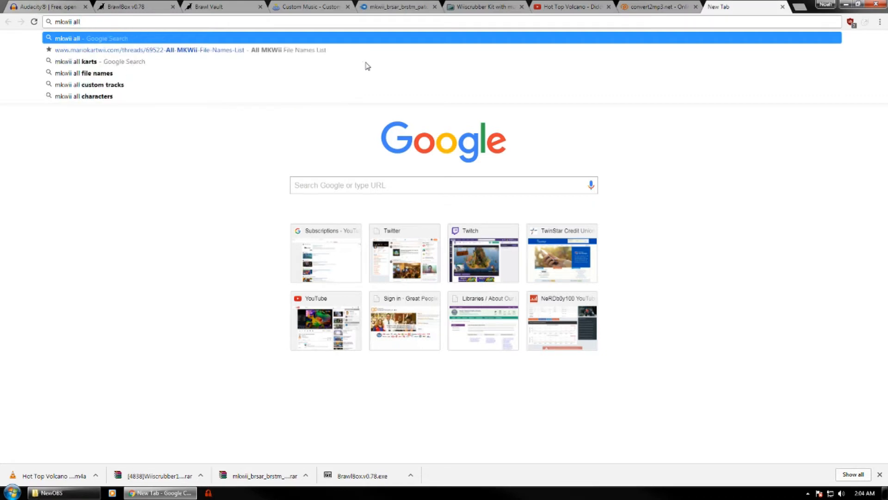
pyautogui.write(' file')
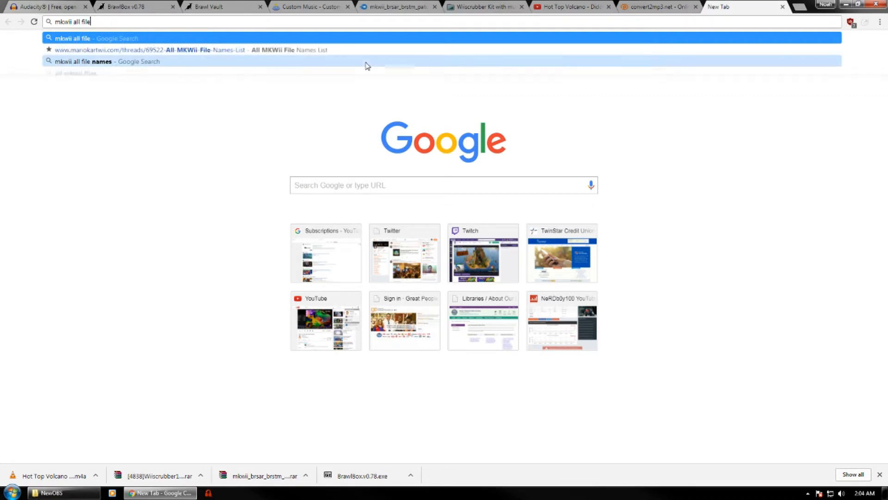
pyautogui.write(' nam')
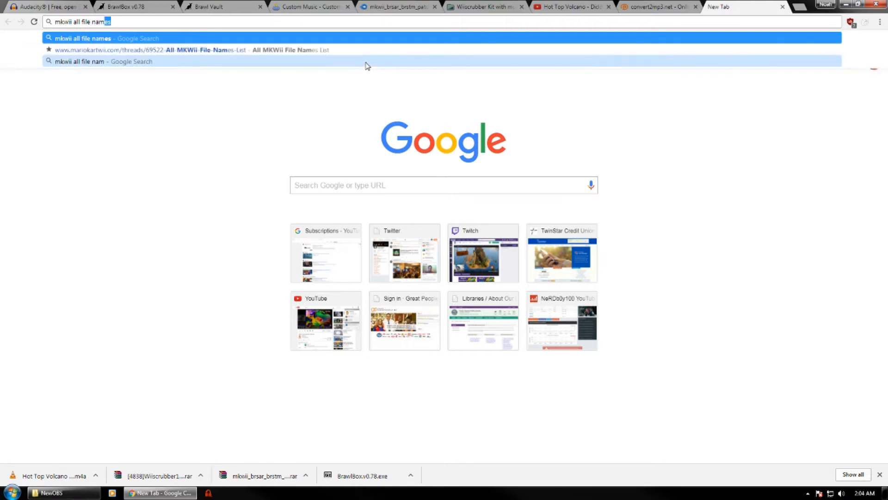
pyautogui.press('Return')
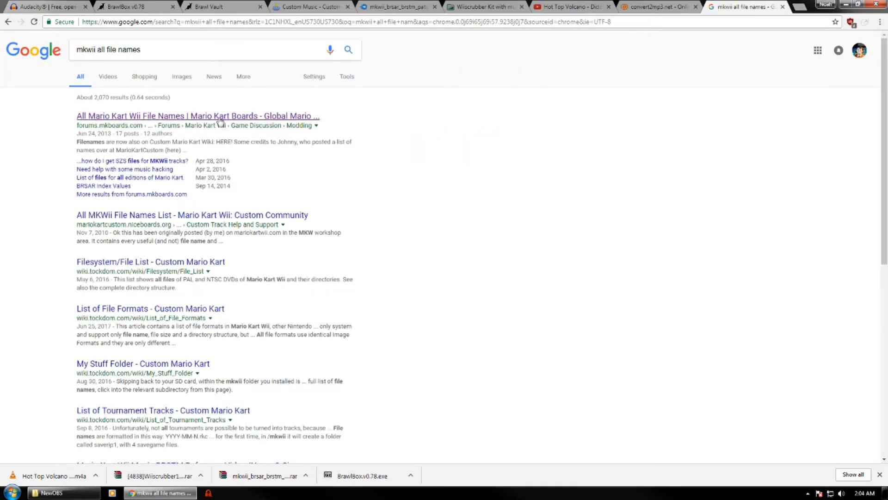
pyautogui.click(220, 118)
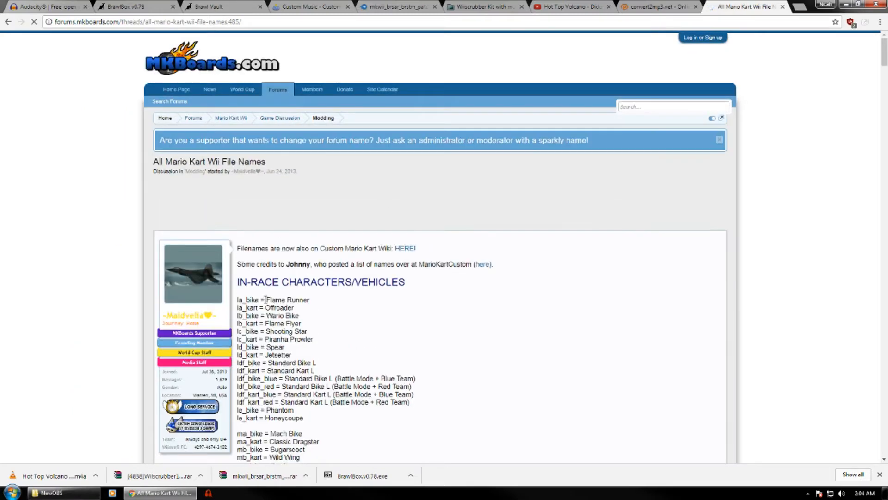
pyautogui.scroll(-5, 487, 284)
pyautogui.scroll(4, 489, 285)
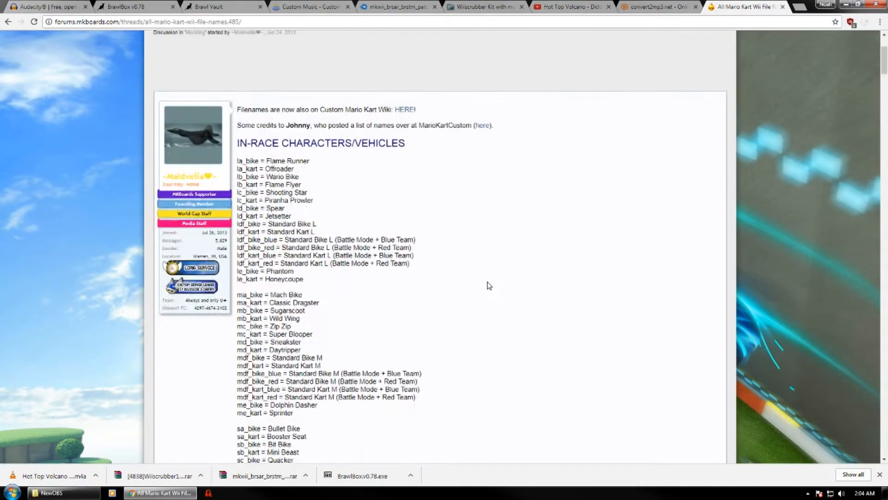
pyautogui.scroll(1, 489, 285)
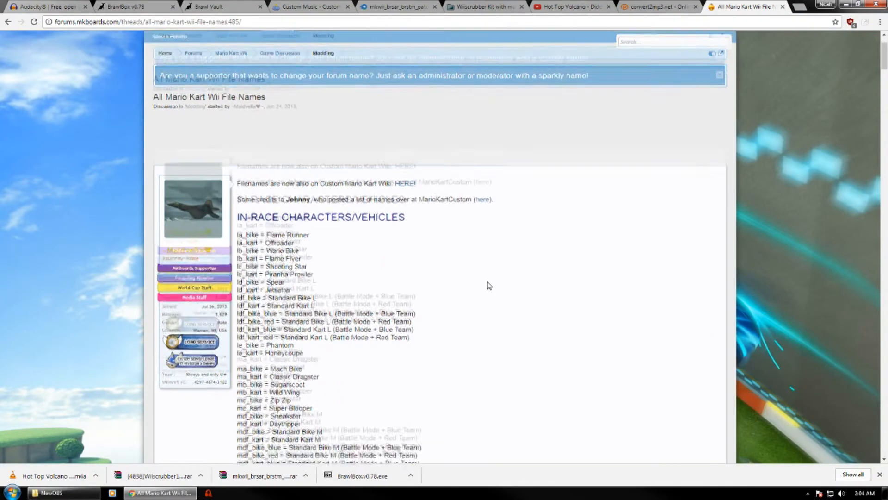
# Skim the "All Mario Kart Wii File Names" thread on MKBoards and bookmark the page.
pyautogui.scroll(-15, 489, 285)
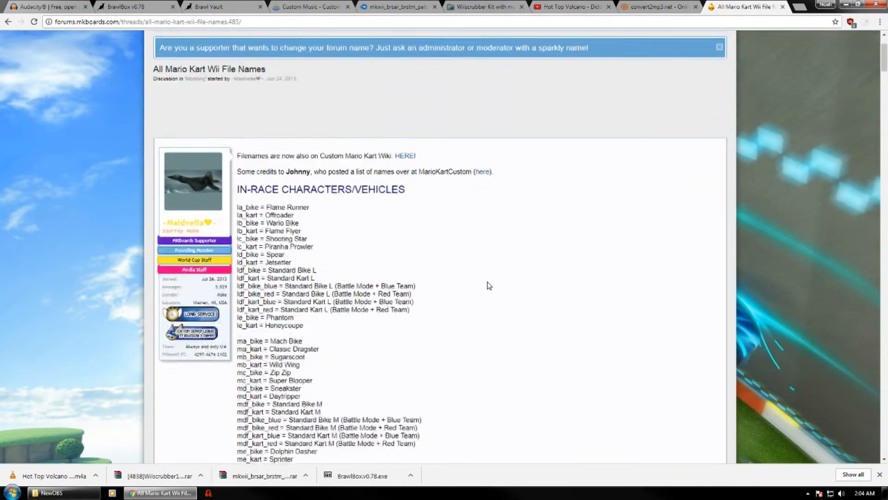
pyautogui.scroll(6, 490, 286)
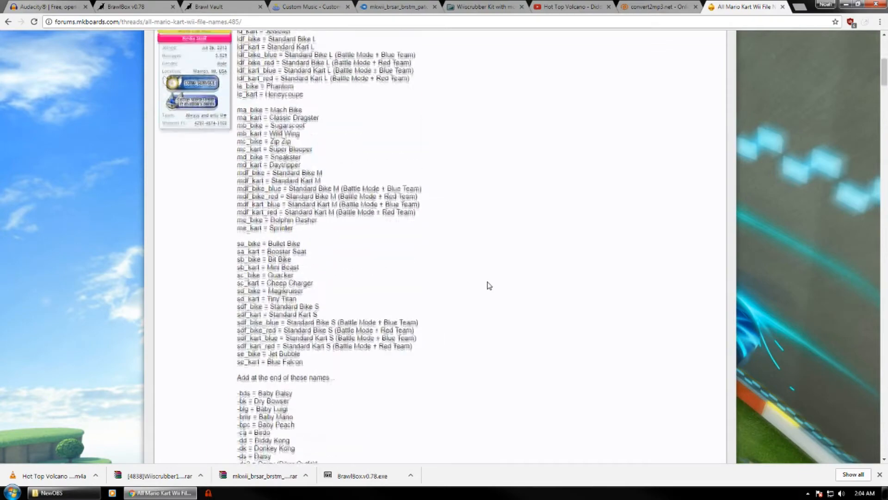
pyautogui.scroll(2, 489, 285)
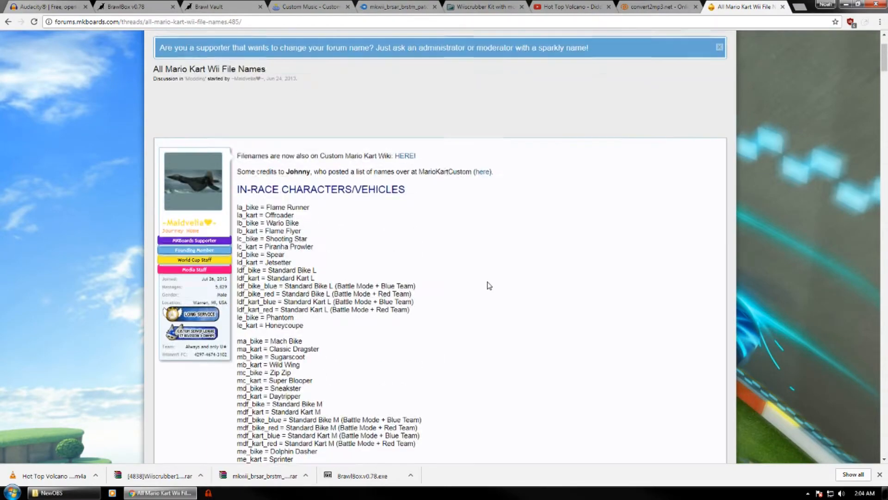
pyautogui.scroll(2, 883, 61)
pyautogui.click(835, 22)
pyautogui.click(823, 93)
pyautogui.moveTo(885, 60); pyautogui.dragTo(828, 25)
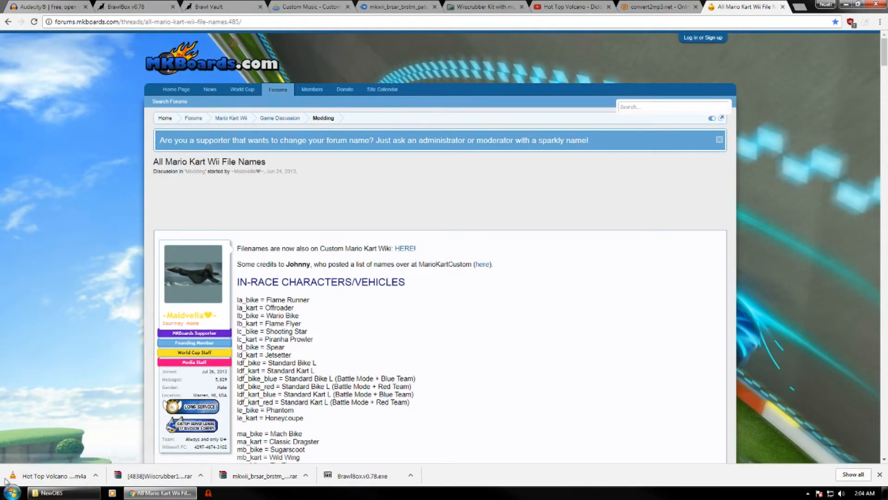
# Launch Audacity, discard the recoverable project from the previous session and dismiss the welcome window.
pyautogui.click(7, 497)
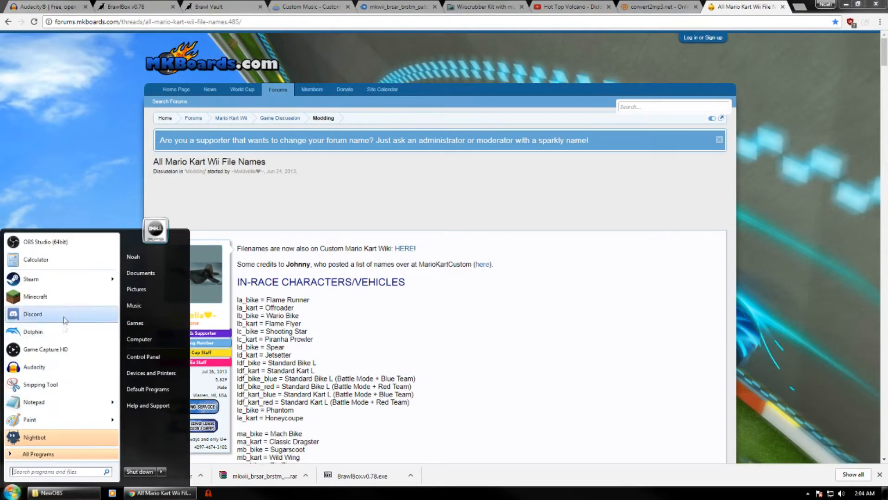
pyautogui.click(50, 366)
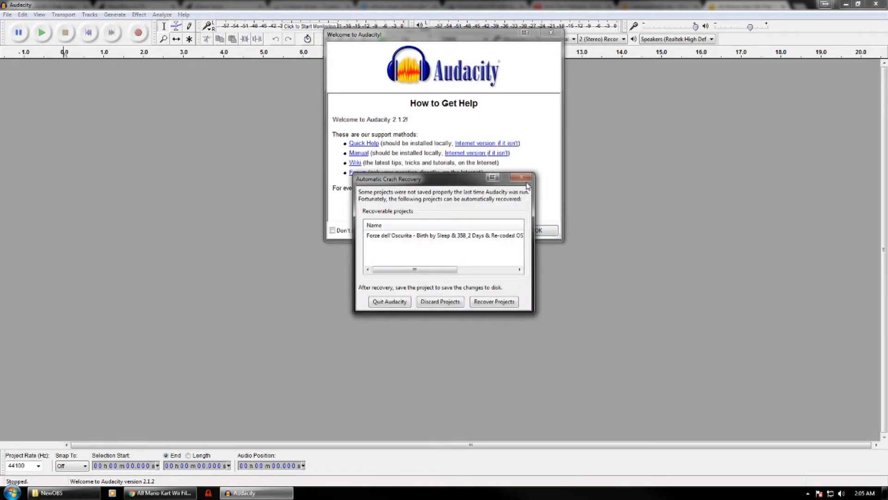
pyautogui.click(434, 303)
pyautogui.click(468, 253)
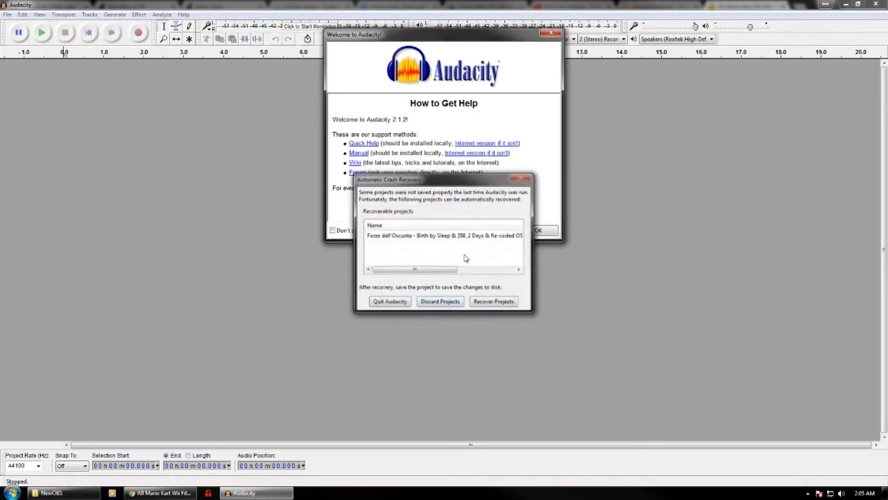
pyautogui.click(550, 33)
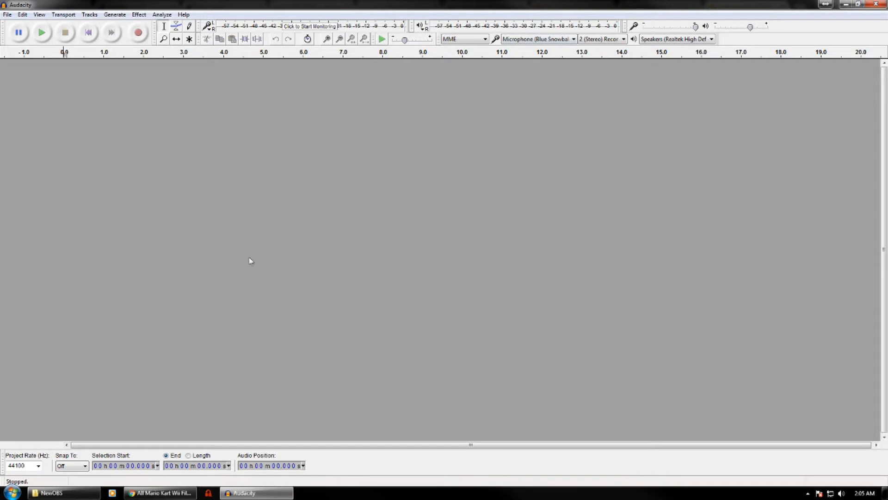
# Import "Hot Top Volcano - Diddy Kong Racing" from the Custom music folder on Data Drive (D:) into Audacity.
pyautogui.click(8, 14)
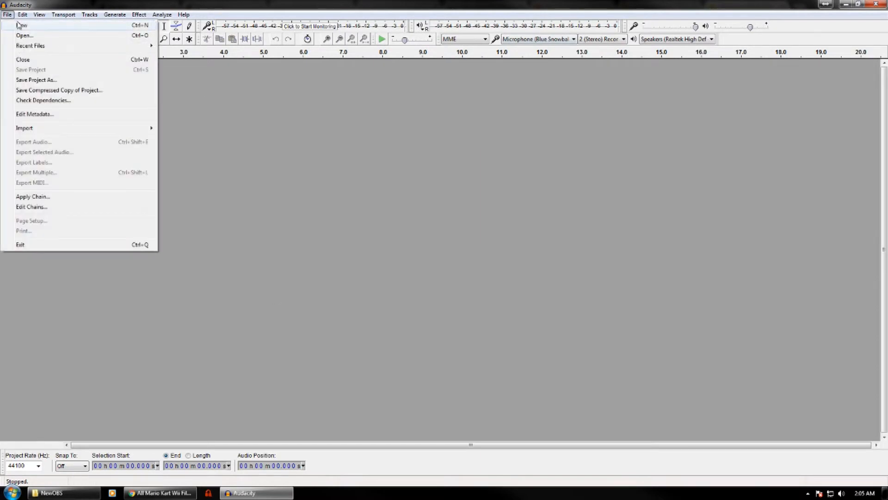
pyautogui.click(52, 493)
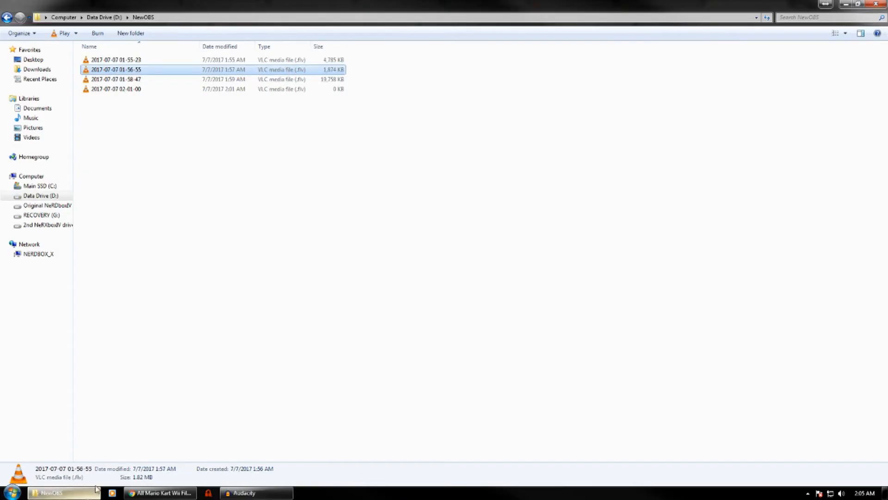
pyautogui.click(52, 195)
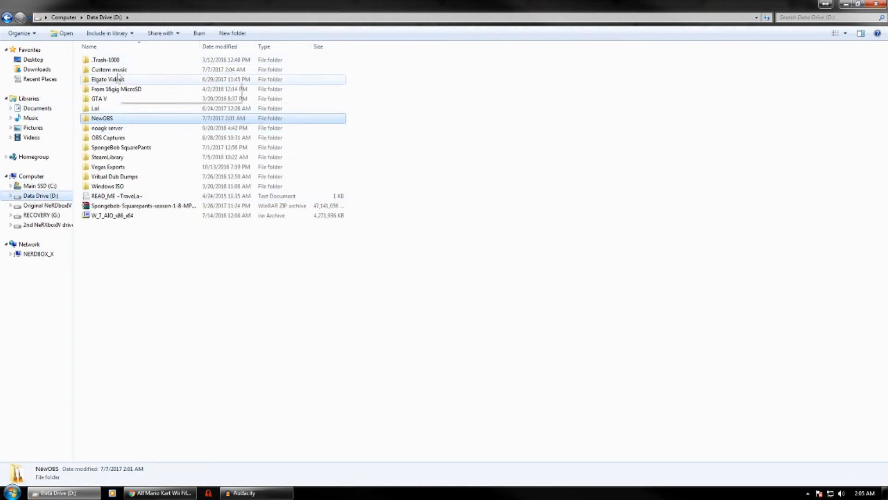
pyautogui.doubleClick(128, 71)
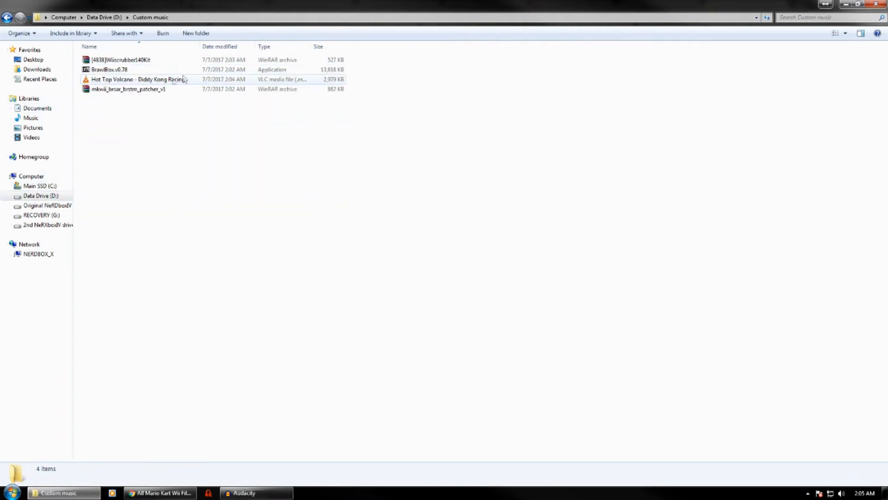
pyautogui.click(148, 80)
pyautogui.click(264, 493)
pyautogui.moveTo(263, 493); pyautogui.dragTo(282, 237)
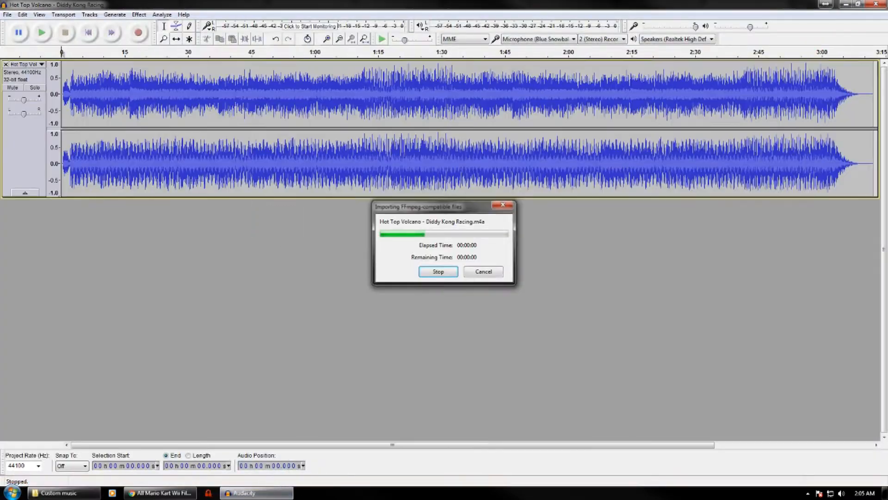
# Play the opening of the imported song to judge its loudness.
pyautogui.click(42, 33)
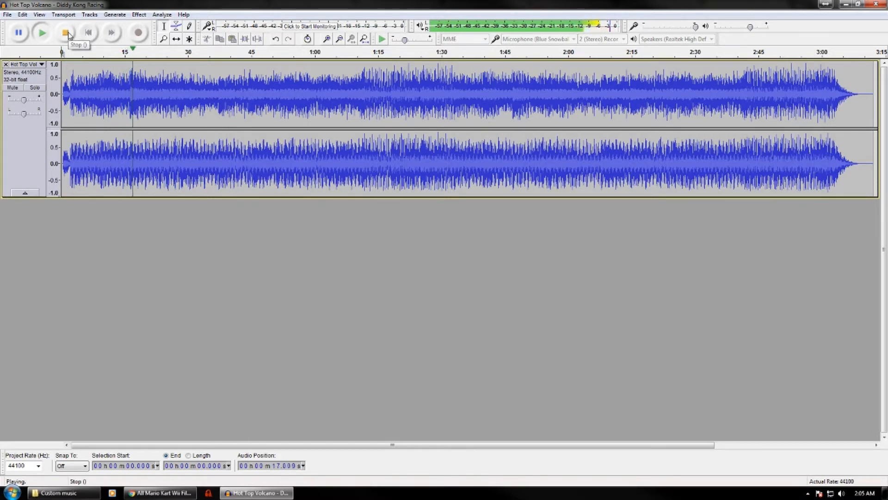
pyautogui.click(67, 34)
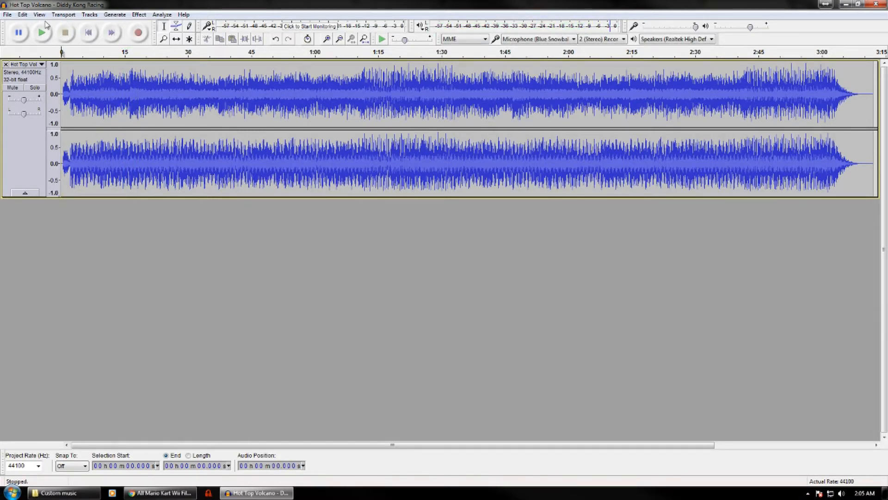
pyautogui.hotkey('shift', 'space')
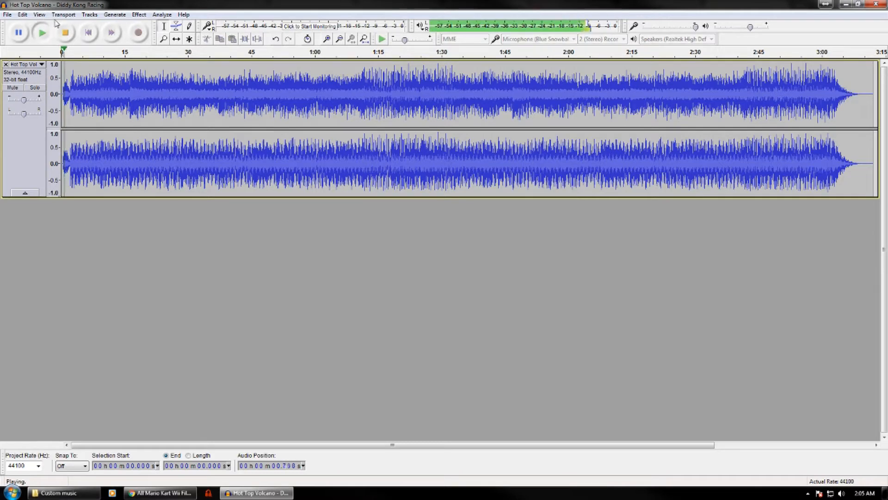
pyautogui.click(68, 33)
# Amplify the entire track by 1.5 dB with clipping allowed.
pyautogui.hotkey('ctrl', 'a')
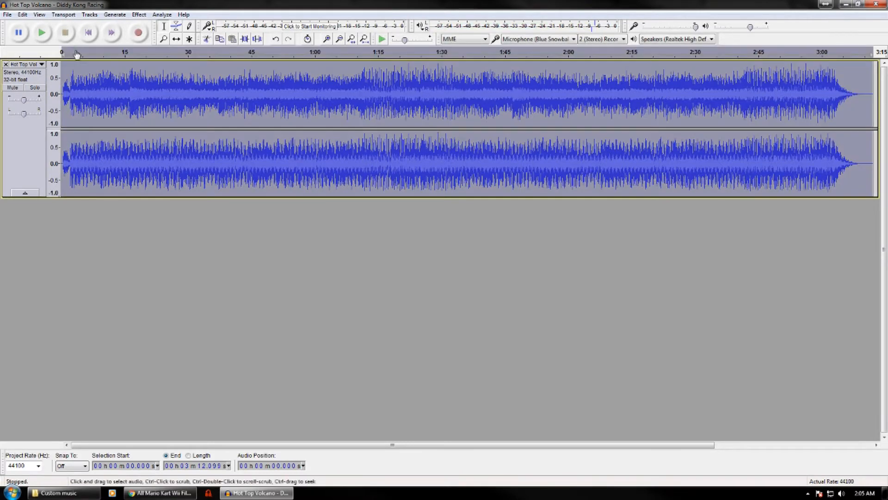
pyautogui.click(139, 14)
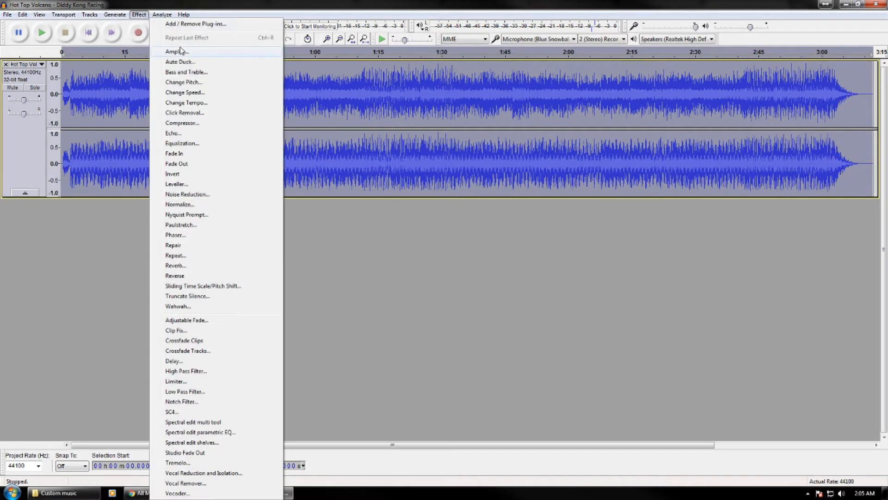
pyautogui.click(176, 51)
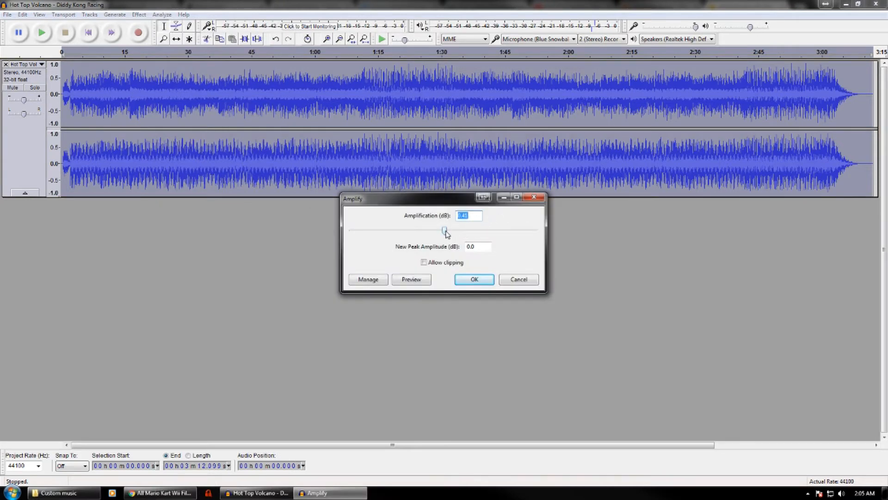
pyautogui.moveTo(445, 231); pyautogui.dragTo(448, 231)
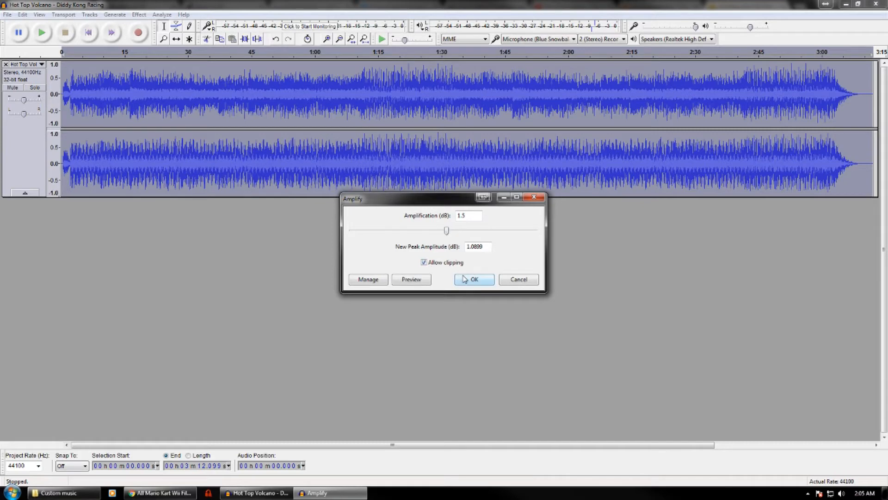
pyautogui.click(474, 279)
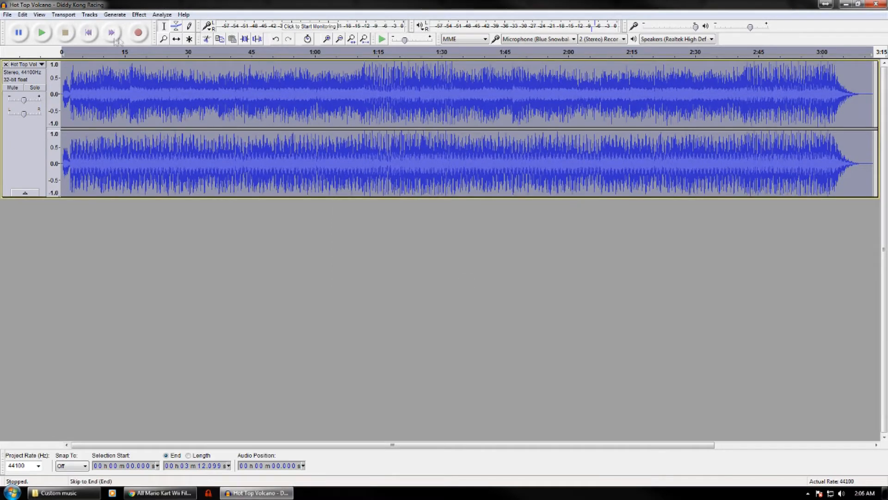
# Listen to the amplified track from the start and from about 14 seconds.
pyautogui.click(42, 32)
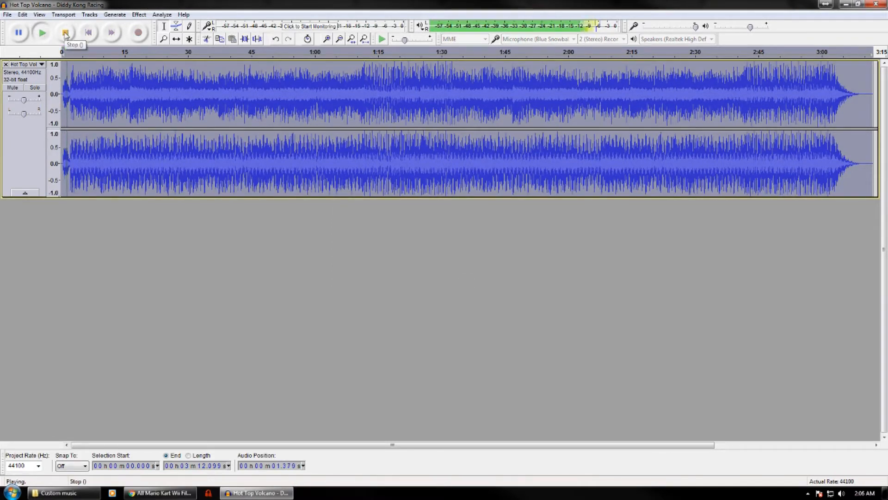
pyautogui.click(123, 97)
pyautogui.click(42, 33)
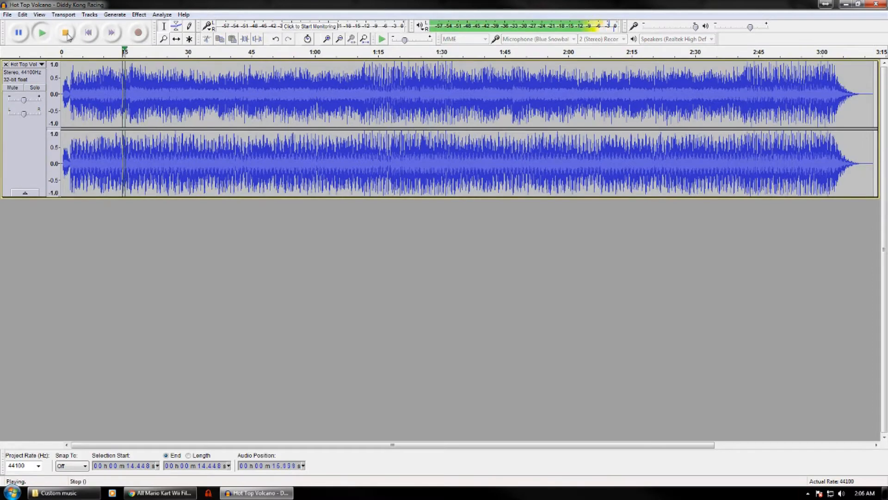
pyautogui.click(66, 33)
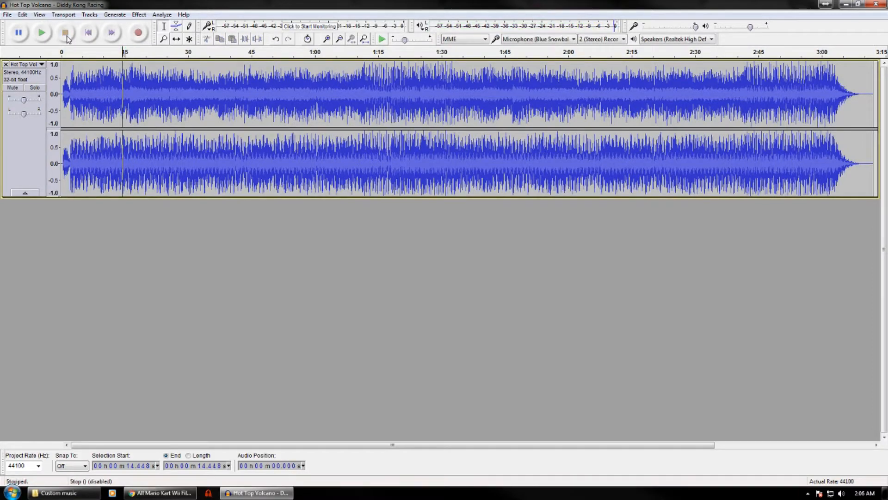
# Raise the volume of the whole track a second time with Amplify, keeping clipping allowed.
pyautogui.hotkey('ctrl', 'a')
pyautogui.click(139, 14)
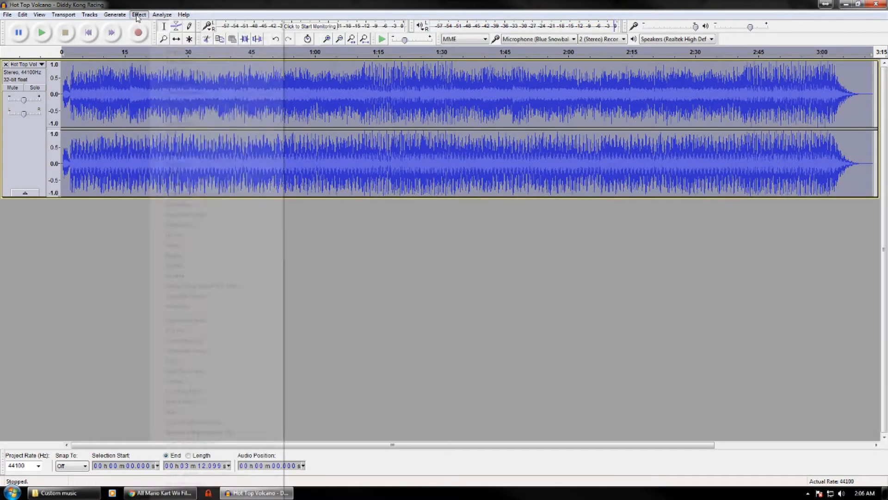
pyautogui.click(186, 52)
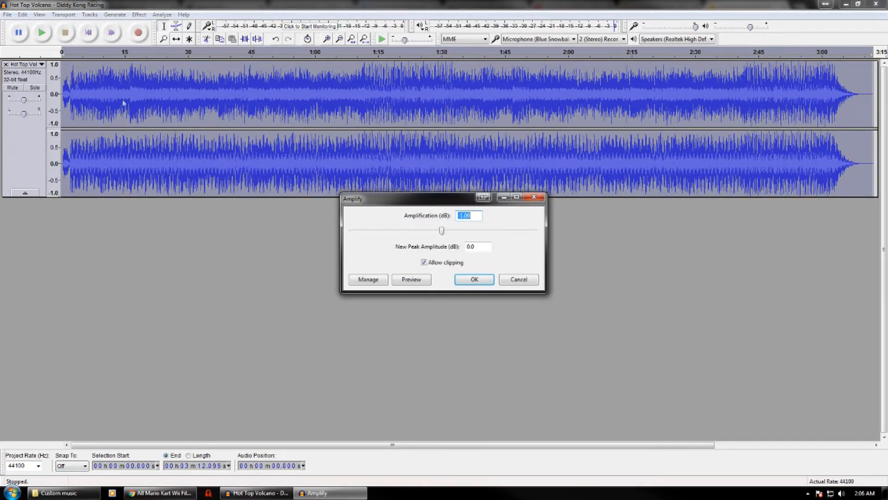
pyautogui.moveTo(443, 230); pyautogui.dragTo(446, 231)
pyautogui.click(479, 285)
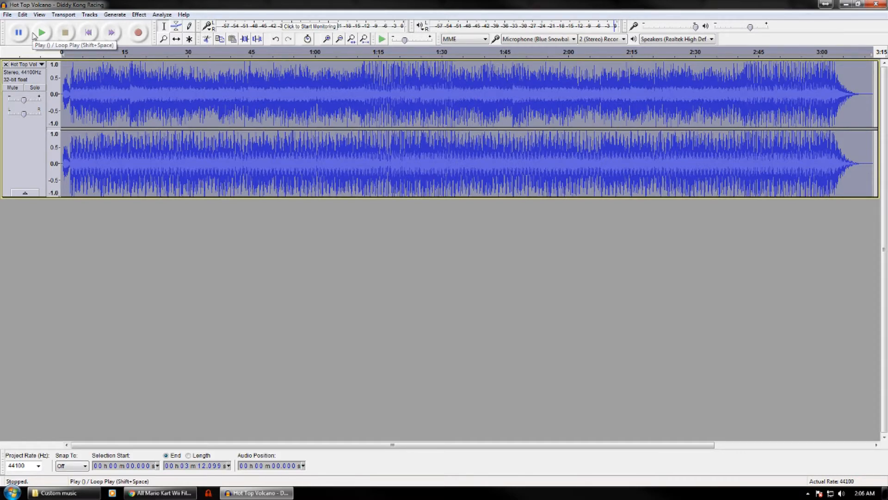
# Check the louder track by playing it from the start and from about 15.5 seconds.
pyautogui.click(33, 36)
pyautogui.click(65, 32)
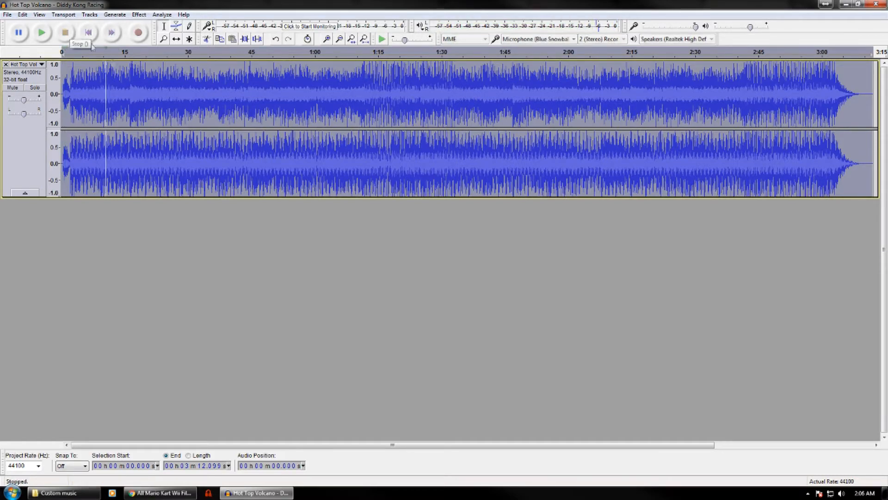
pyautogui.click(128, 72)
pyautogui.press('space')
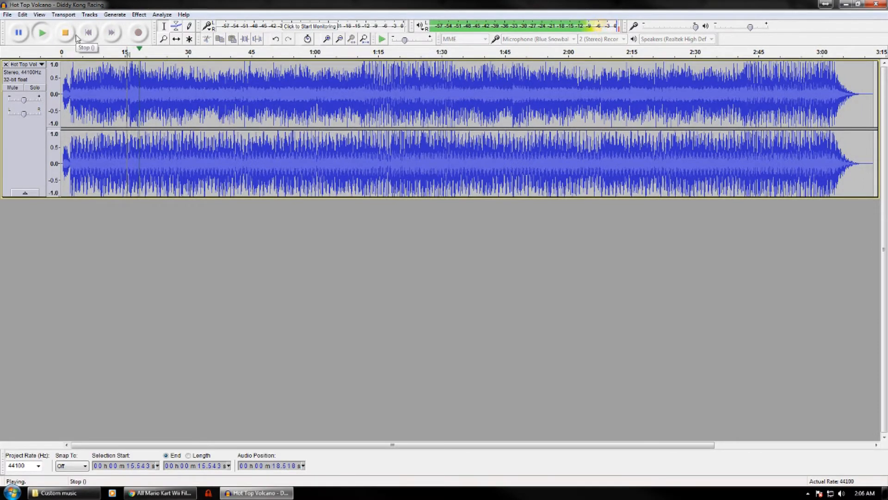
pyautogui.click(63, 34)
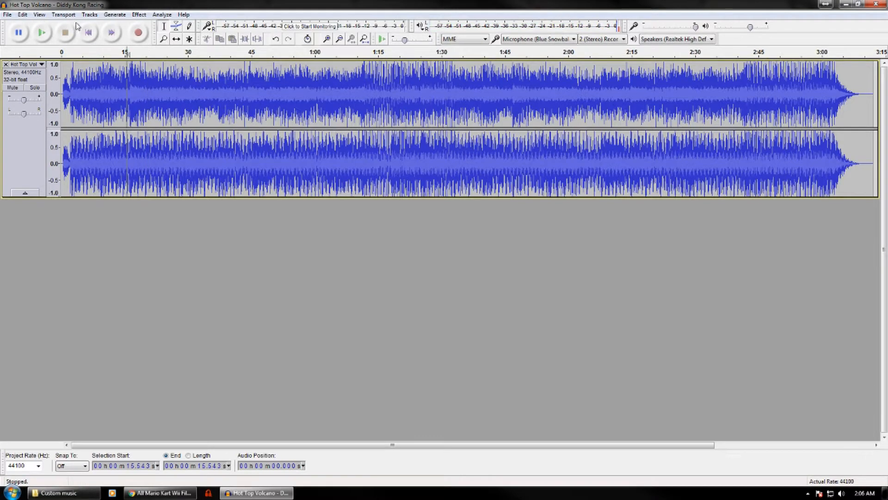
# Amplify the whole track by another 1.5 dB with clipping allowed and play its opening to check the loudness.
pyautogui.hotkey('ctrl', 'a')
pyautogui.click(162, 14)
pyautogui.moveTo(139, 14)
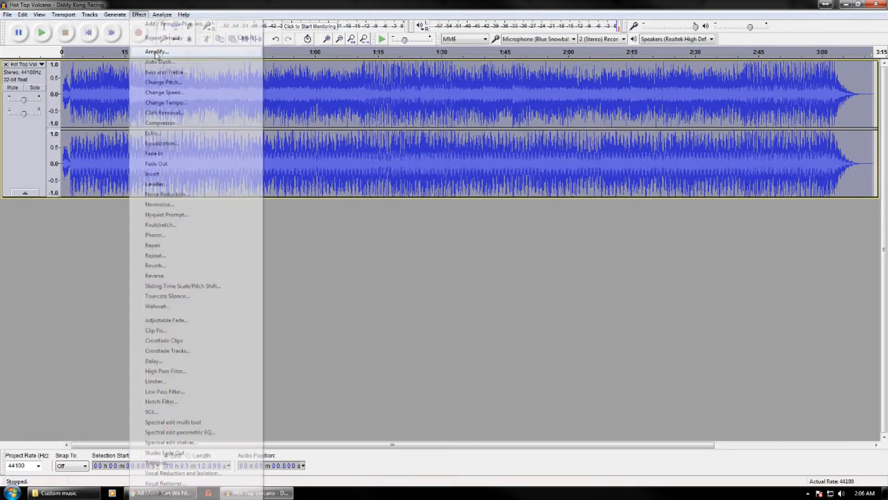
pyautogui.click(156, 52)
pyautogui.moveTo(442, 231); pyautogui.dragTo(445, 233)
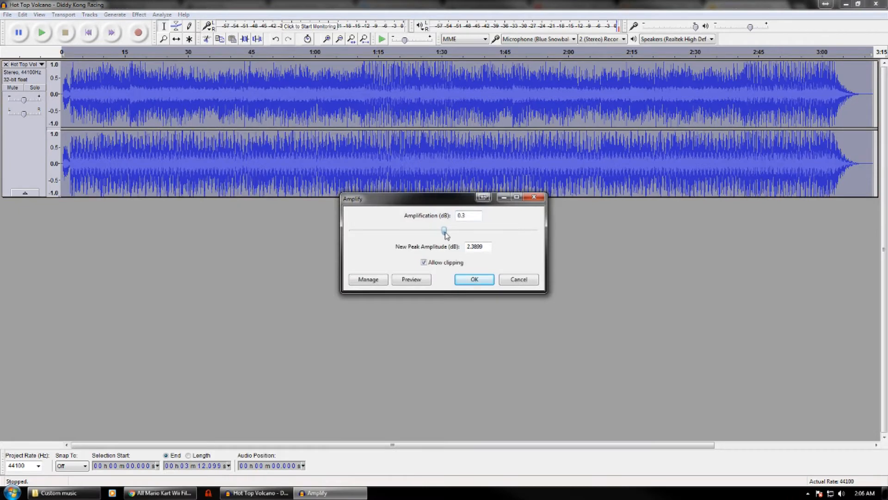
pyautogui.click(472, 279)
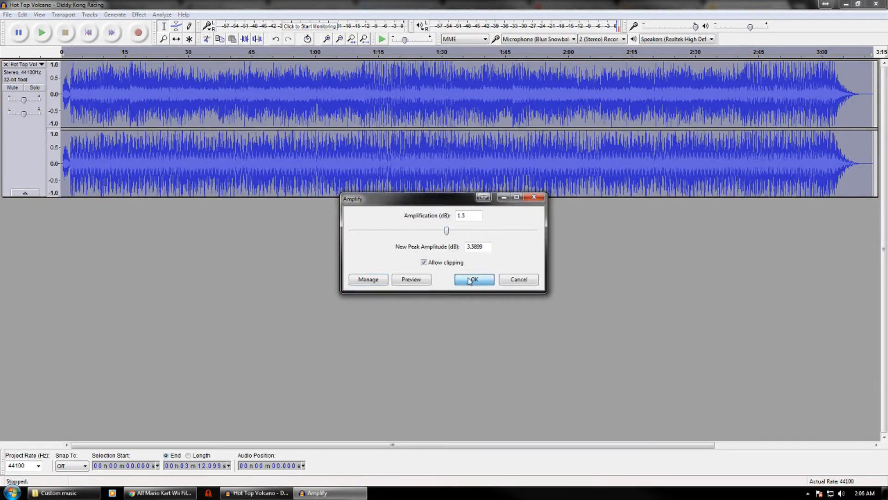
pyautogui.click(42, 32)
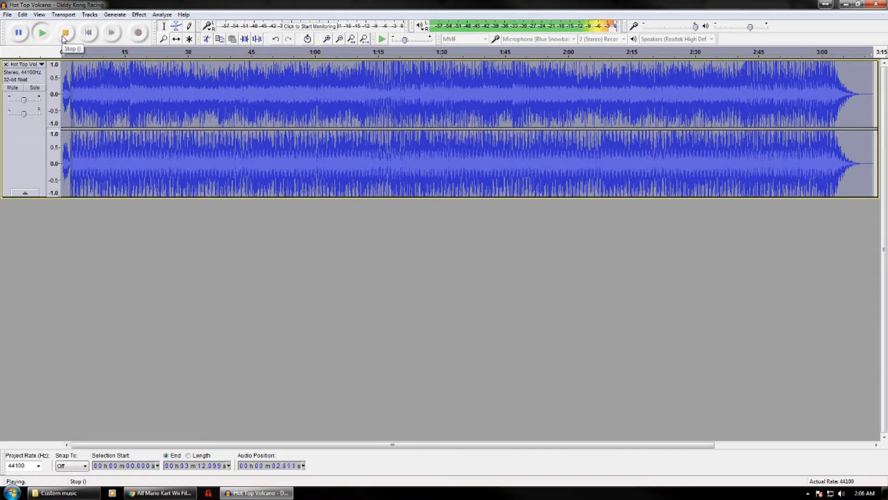
pyautogui.click(65, 33)
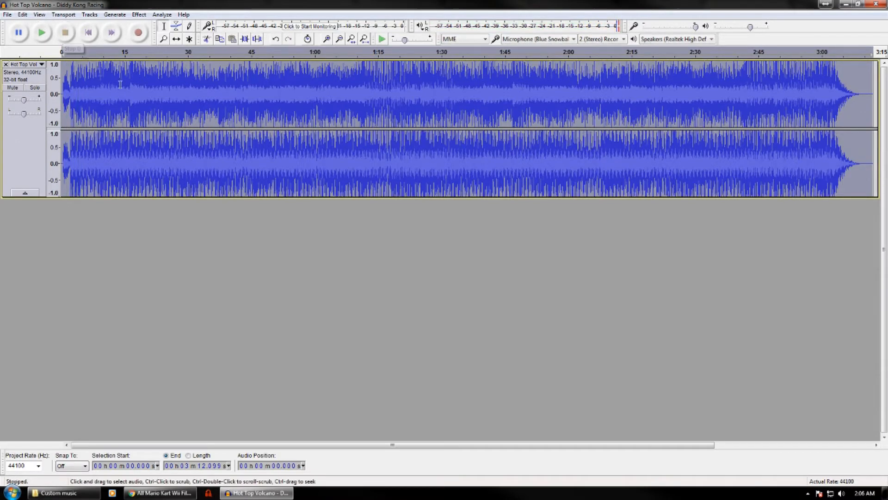
# Play the amplified track from about 9.9 seconds to check its loudness.
pyautogui.click(103, 75)
pyautogui.click(42, 33)
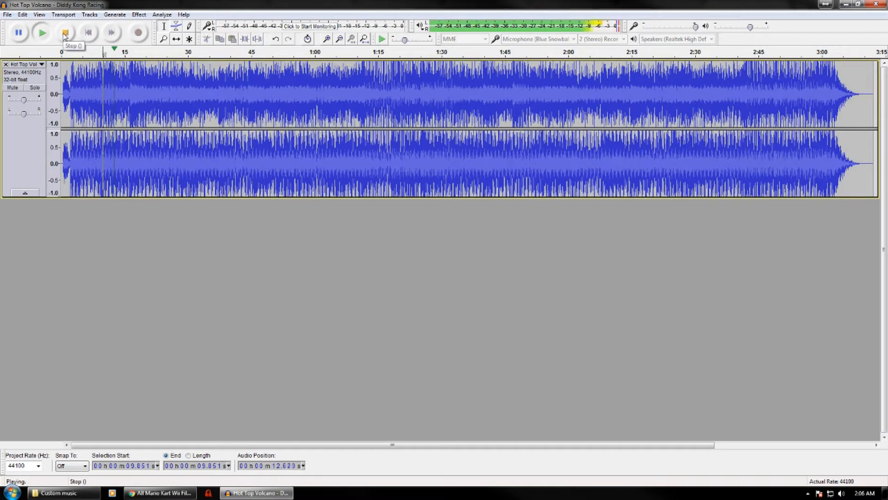
pyautogui.press('space')
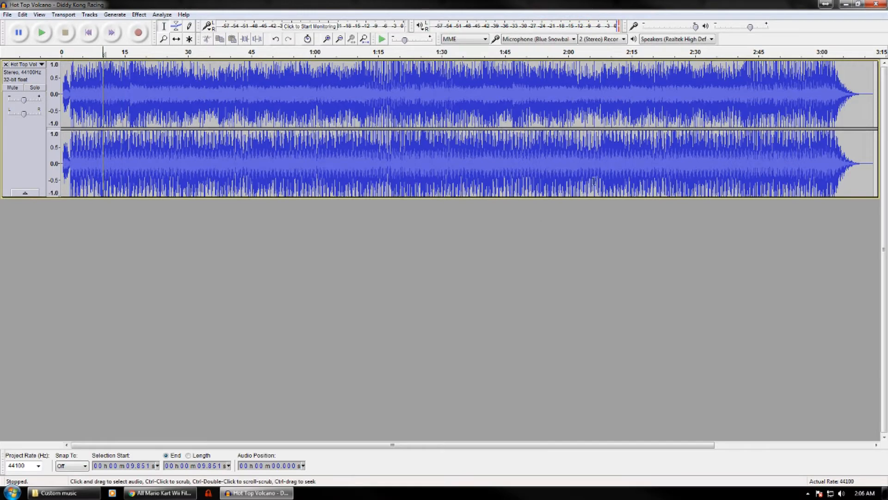
# Remove the silent tail of the track from about 3:09 to the end.
pyautogui.moveTo(876, 92); pyautogui.dragTo(861, 91)
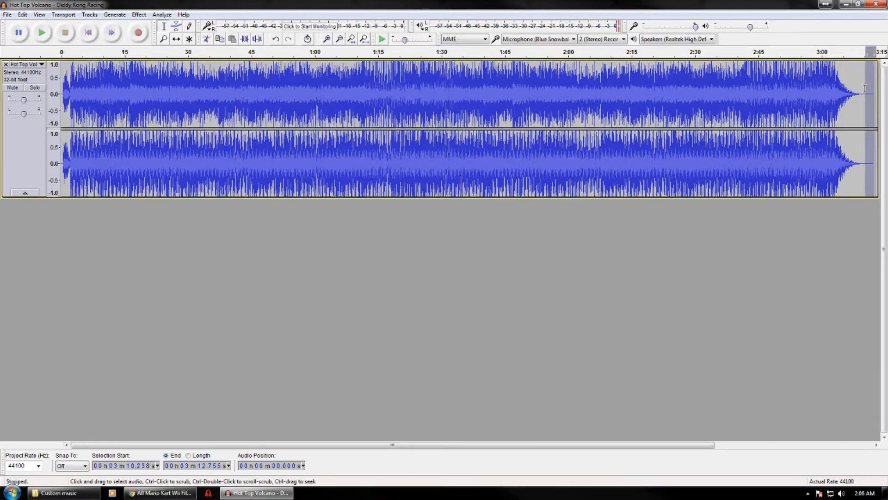
pyautogui.click(863, 90)
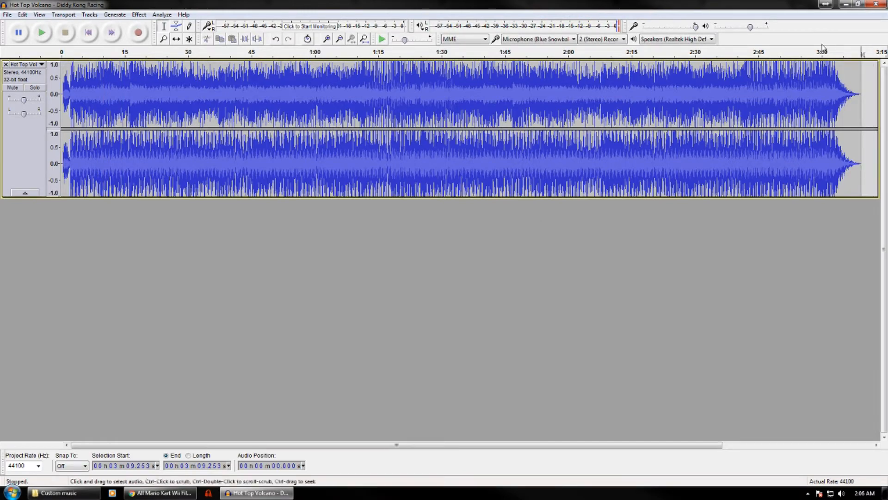
# Start an audio export as 16-bit WAV into the Custom music folder on Data Drive (D:) and clear the suggested file name.
pyautogui.click(7, 15)
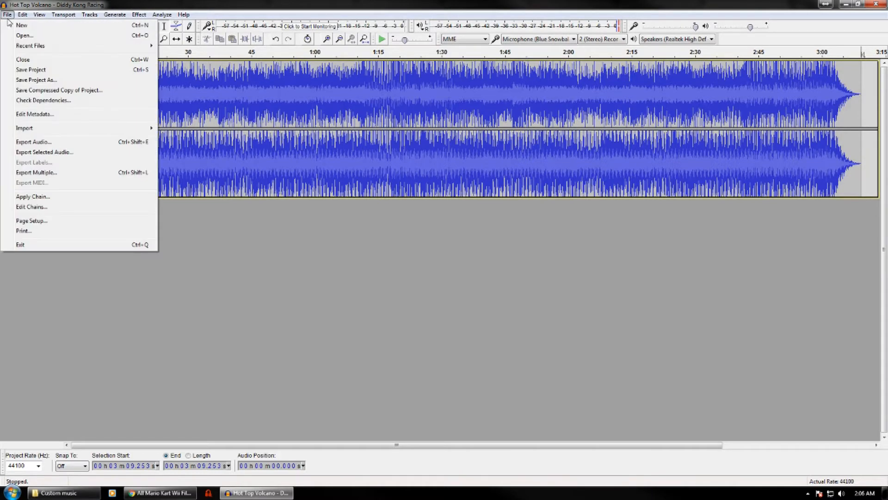
pyautogui.click(44, 141)
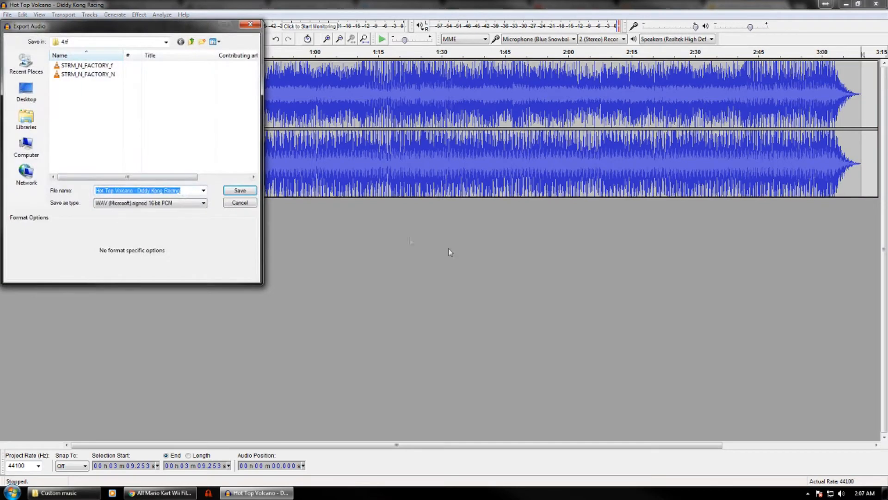
pyautogui.click(34, 120)
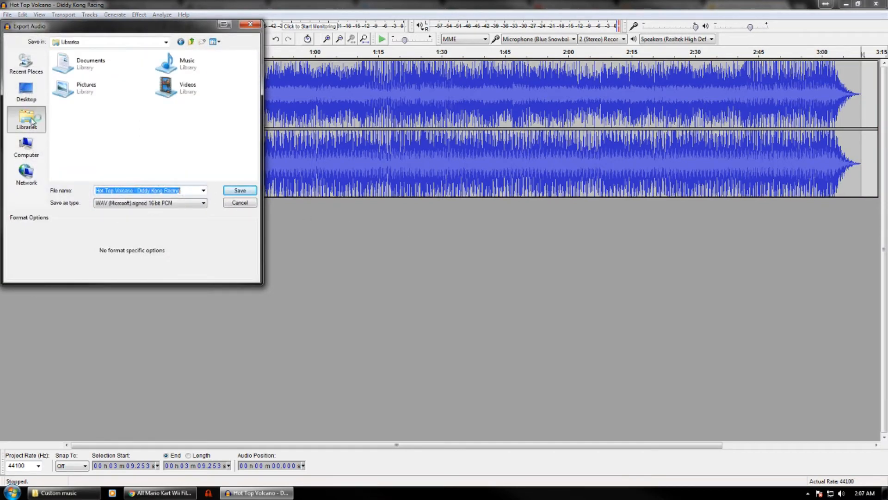
pyautogui.click(34, 149)
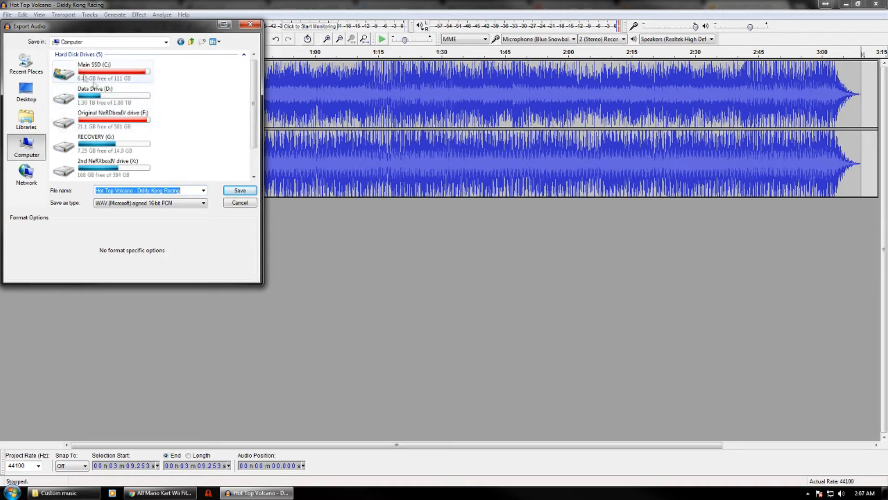
pyautogui.doubleClick(107, 99)
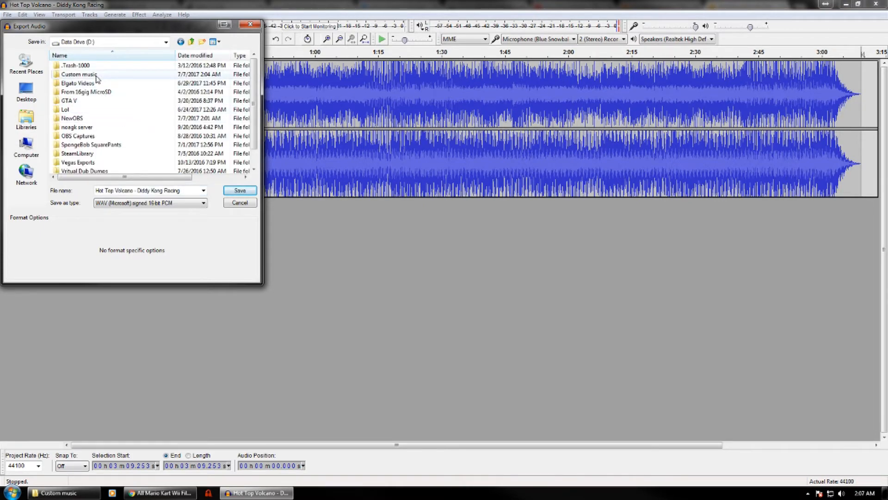
pyautogui.doubleClick(79, 74)
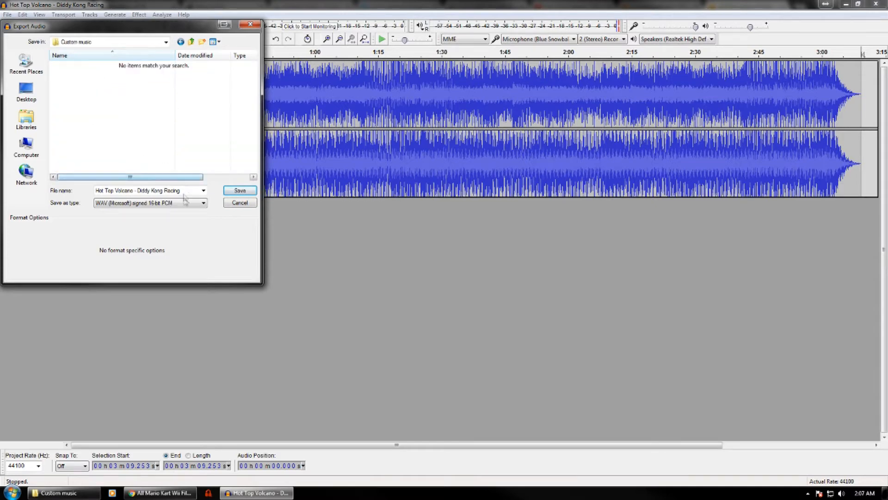
pyautogui.moveTo(184, 191); pyautogui.dragTo(43, 180)
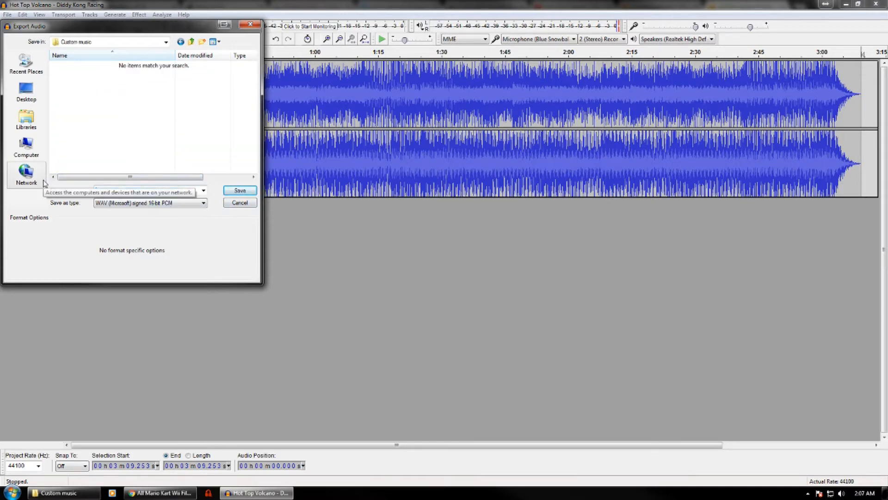
pyautogui.press('BackSpace')
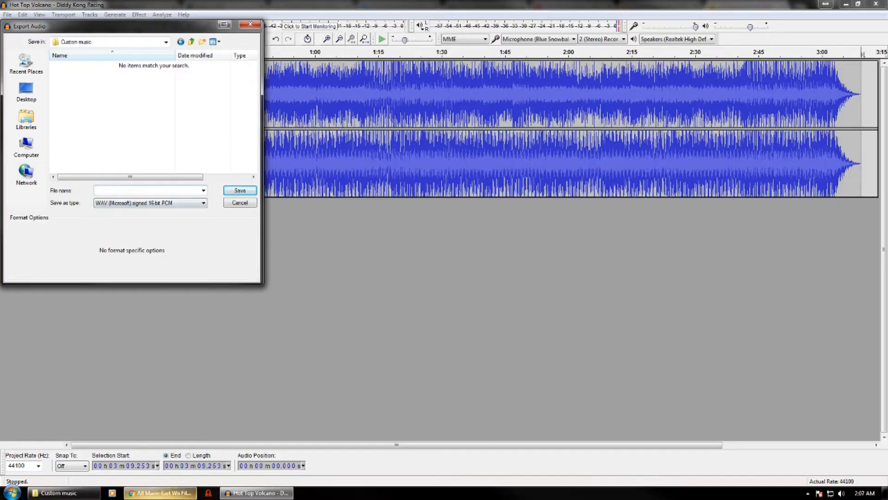
# In Chrome's Mario Kart Wii file names page, find the music list and copy Grumble Volcano's file name, n_volcano32_n.
pyautogui.click(160, 493)
pyautogui.scroll(-15, 426, 220)
pyautogui.scroll(-15, 426, 220)
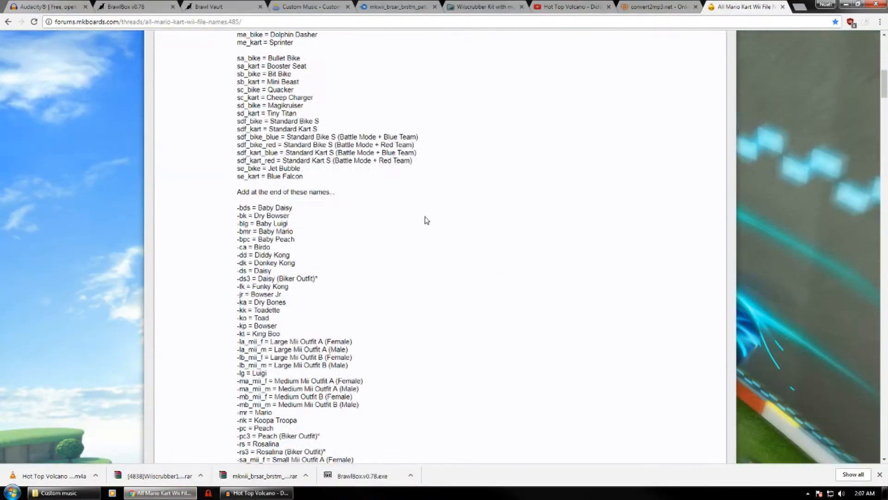
pyautogui.scroll(-3, 426, 221)
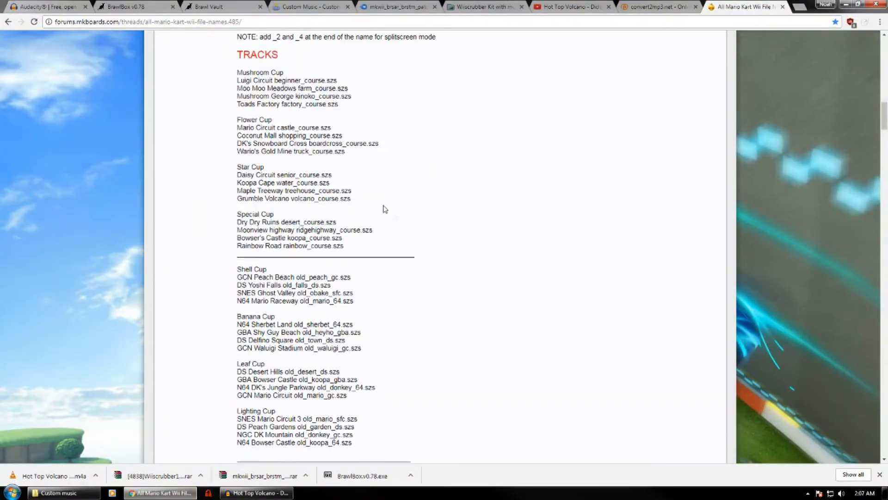
pyautogui.scroll(-9, 394, 214)
pyautogui.scroll(-3, 347, 209)
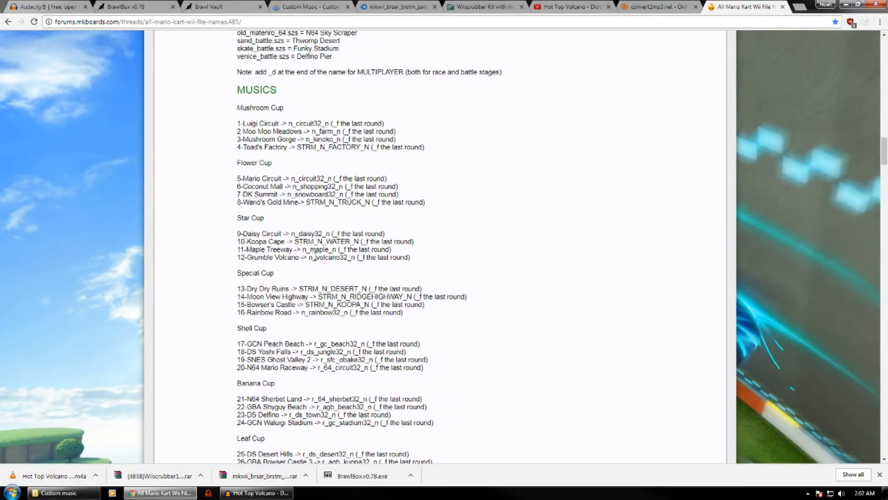
pyautogui.rightClick(324, 256)
pyautogui.click(341, 267)
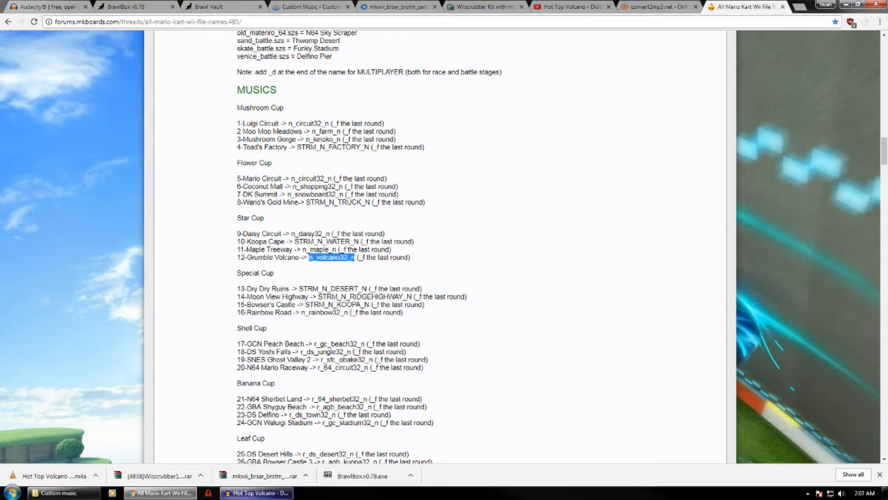
# Back in Audacity, name the export n_volcano32_n and save it with the metadata fields left empty.
pyautogui.click(240, 495)
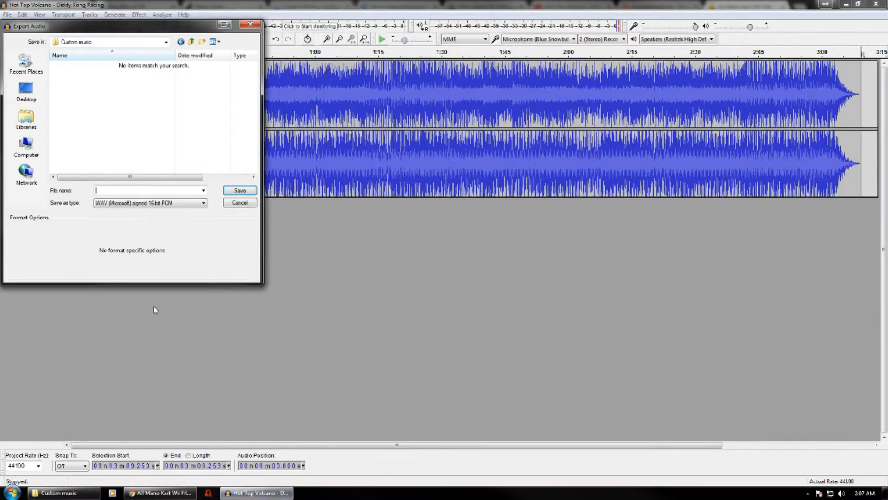
pyautogui.rightClick(134, 192)
pyautogui.click(171, 234)
pyautogui.click(238, 190)
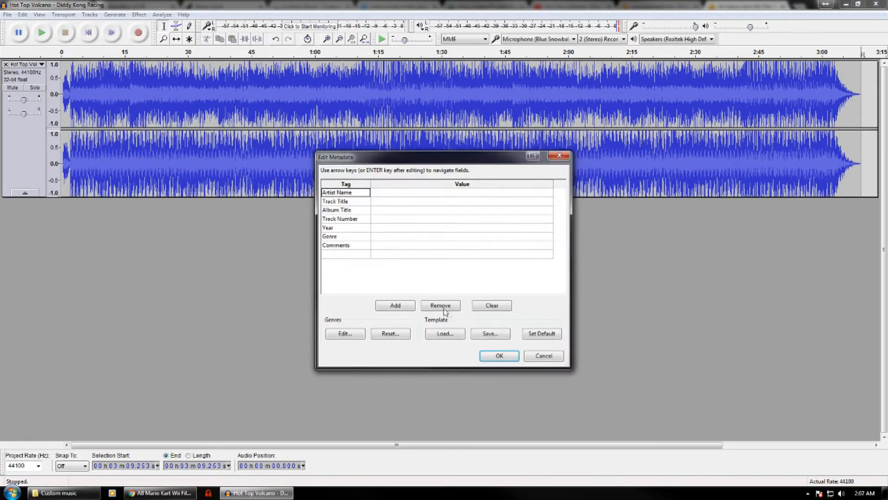
pyautogui.click(499, 355)
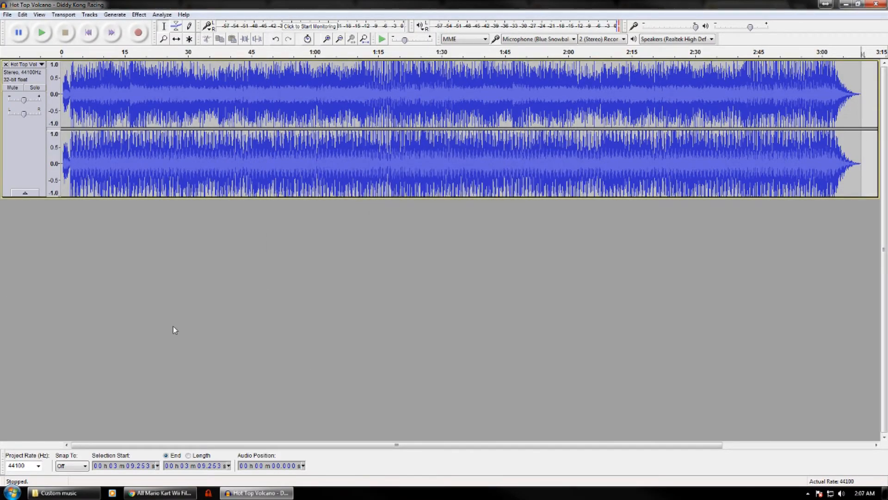
# Switch to the Custom music folder and extract the BrawlBox.v0.78 self-extracting archive into D:\Custom music.
pyautogui.moveTo(63, 493)
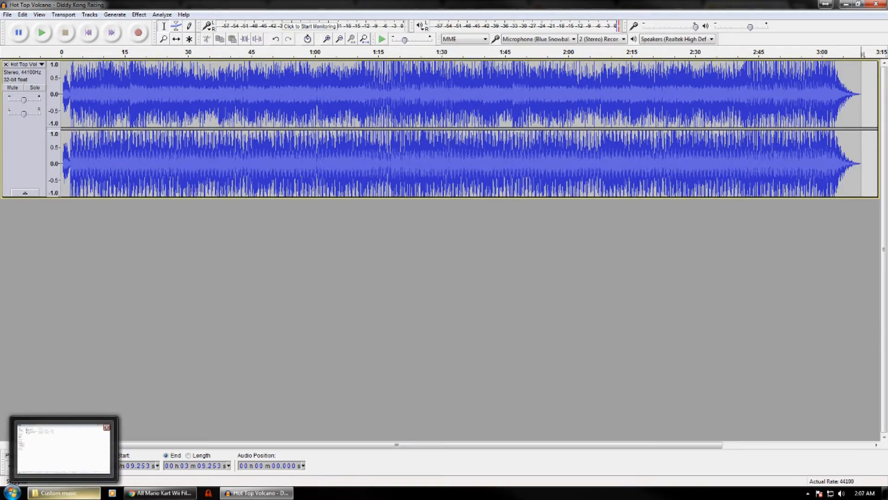
pyautogui.click(63, 448)
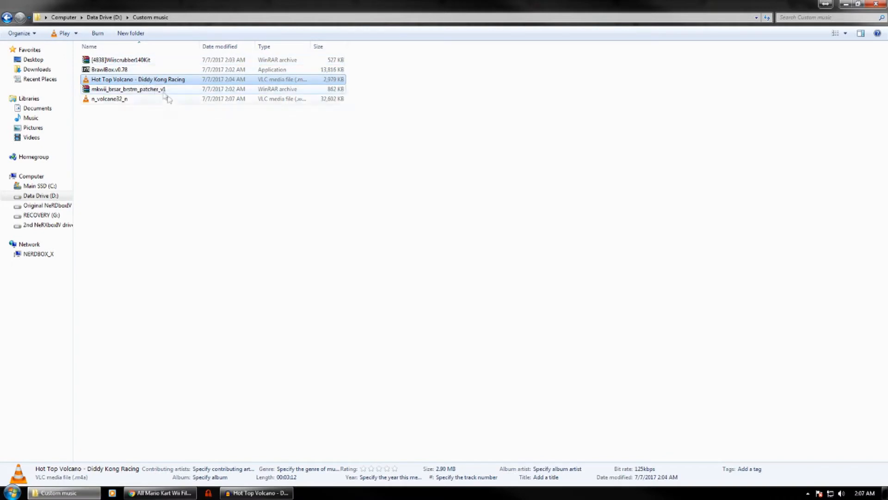
pyautogui.doubleClick(133, 70)
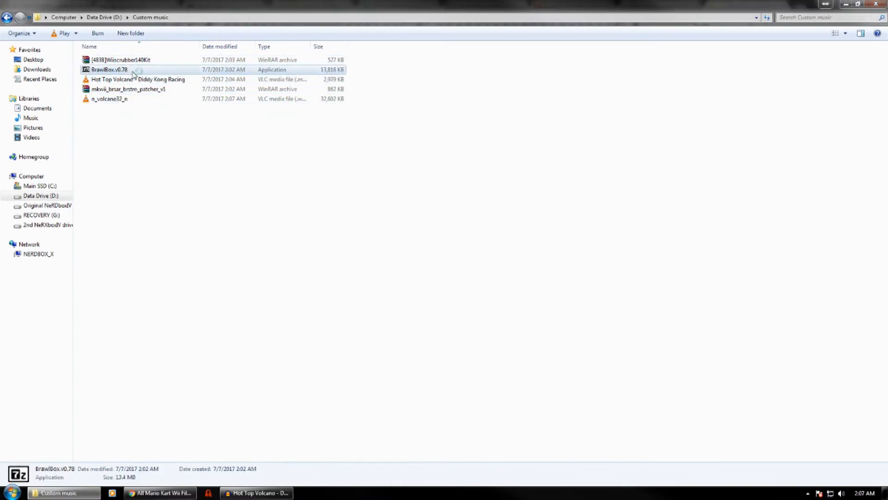
pyautogui.click(469, 257)
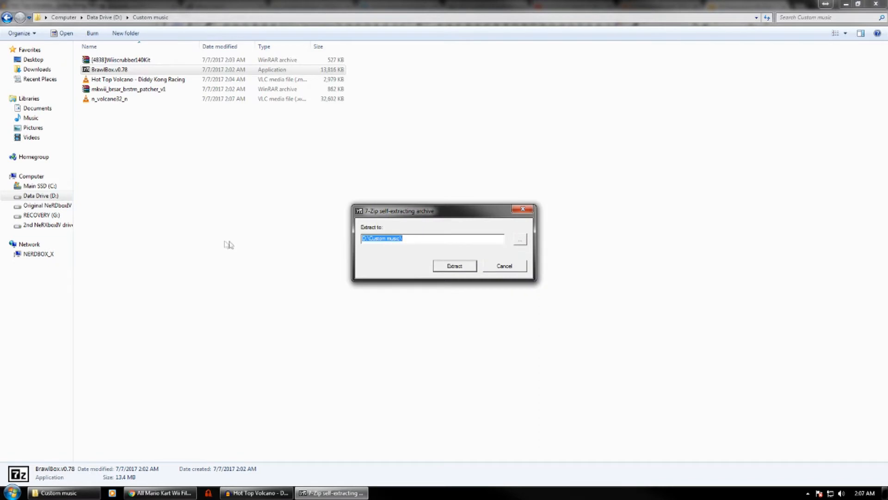
pyautogui.click(448, 270)
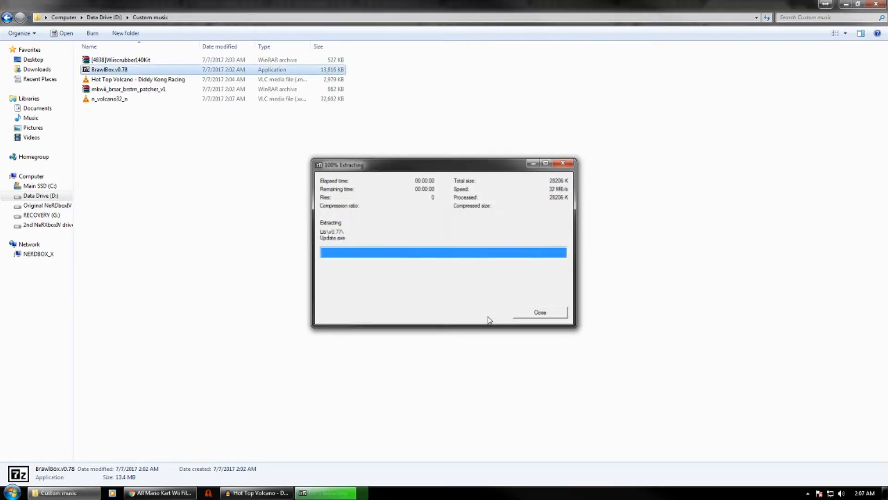
# Launch BrawlBox from the extracted files, decline the update, and move its window clear of the file list.
pyautogui.doubleClick(116, 110)
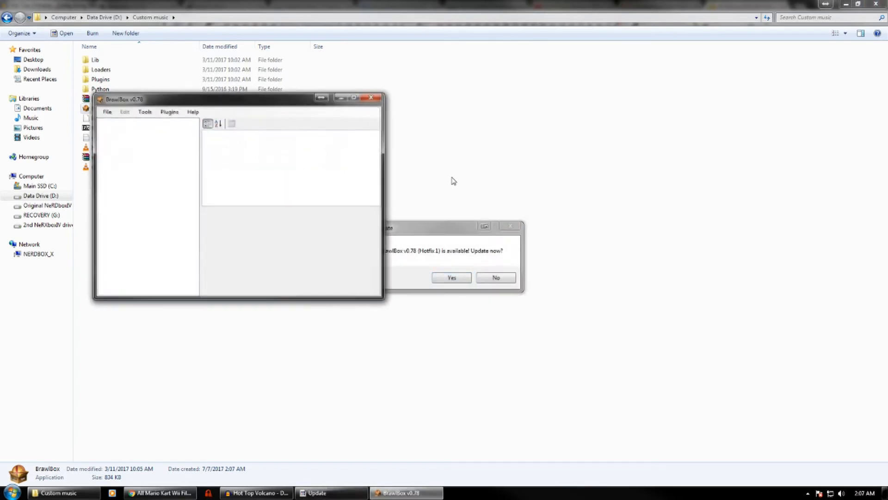
pyautogui.click(496, 276)
pyautogui.moveTo(324, 98); pyautogui.dragTo(499, 129)
# Create a new BRSTM audio stream in BrawlBox from n_volcano32_n.wav.
pyautogui.click(282, 142)
pyautogui.moveTo(291, 153)
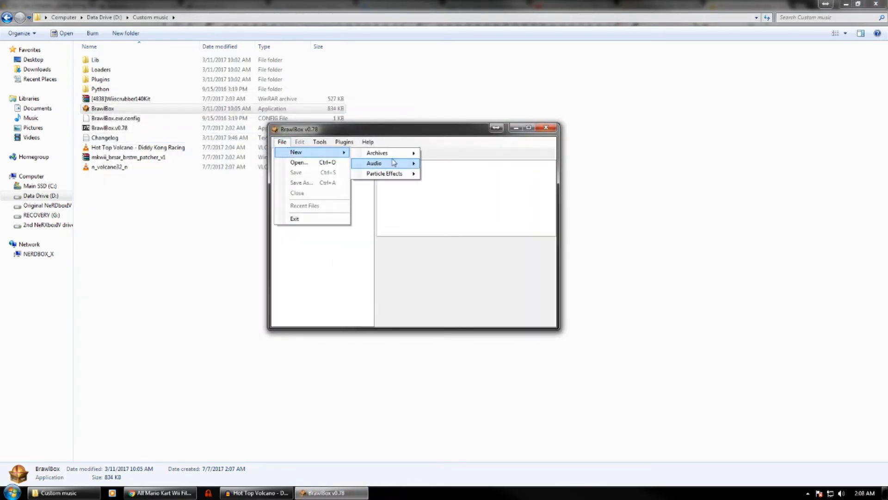
pyautogui.moveTo(393, 163)
pyautogui.click(474, 171)
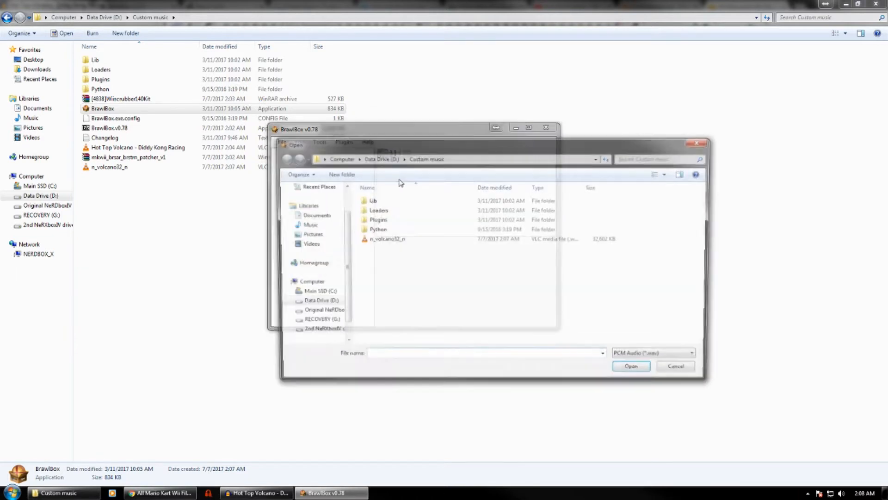
pyautogui.click(396, 239)
pyautogui.click(636, 371)
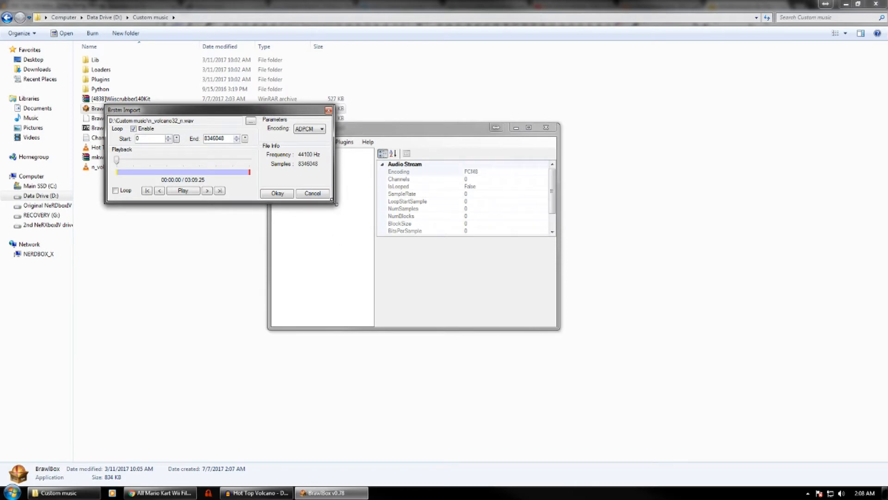
# Open a blank Notepad window, place it beside the Brstm Import dialog, and return to that dialog.
pyautogui.click(11, 493)
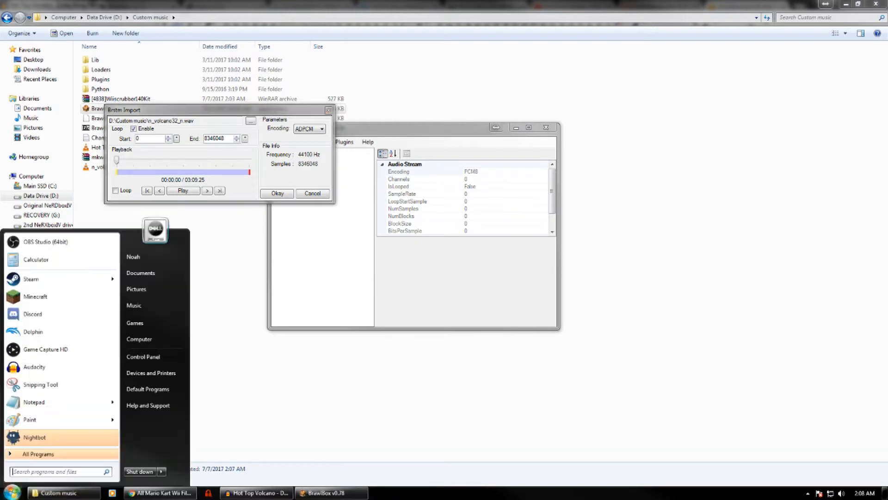
pyautogui.click(55, 402)
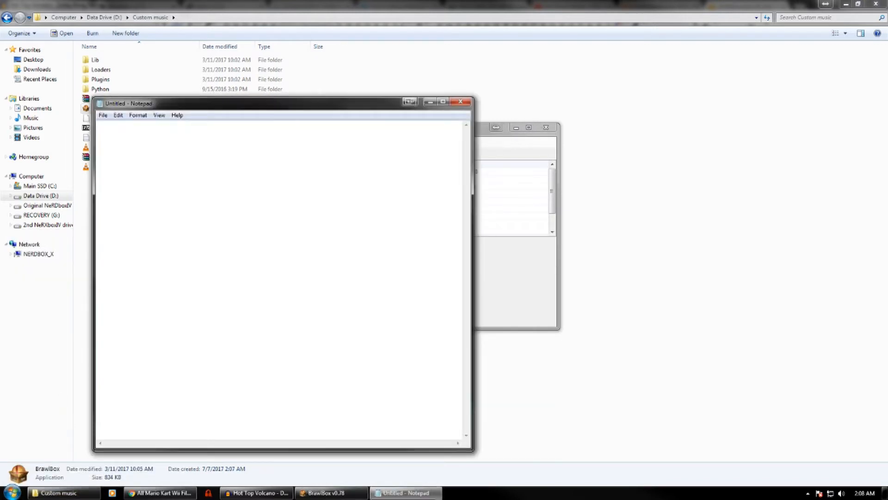
pyautogui.moveTo(356, 107); pyautogui.dragTo(684, 65)
pyautogui.click(234, 111)
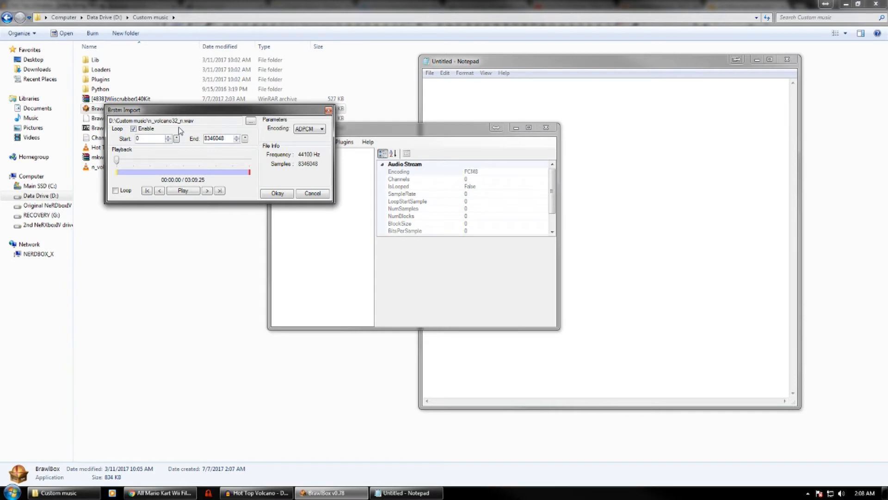
# Preview the song's opening in the Brstm Import dialog, adjust the system volume, and resume playback.
pyautogui.click(187, 192)
pyautogui.click(185, 190)
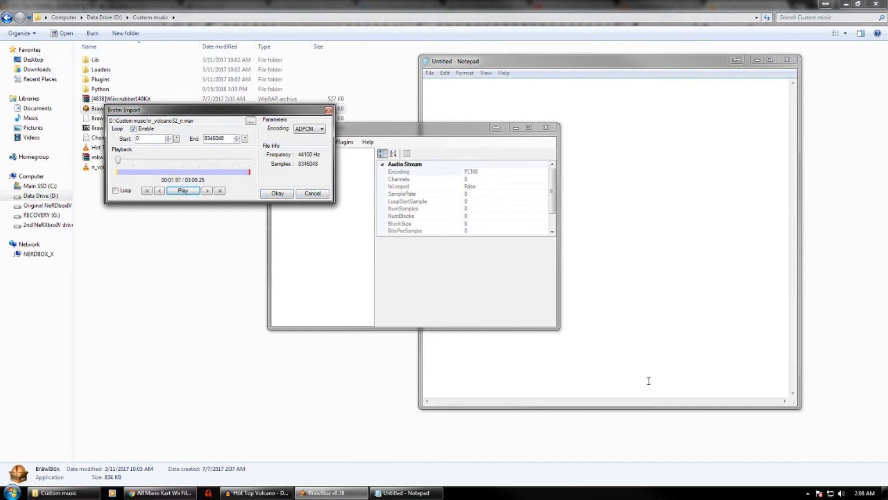
pyautogui.click(841, 493)
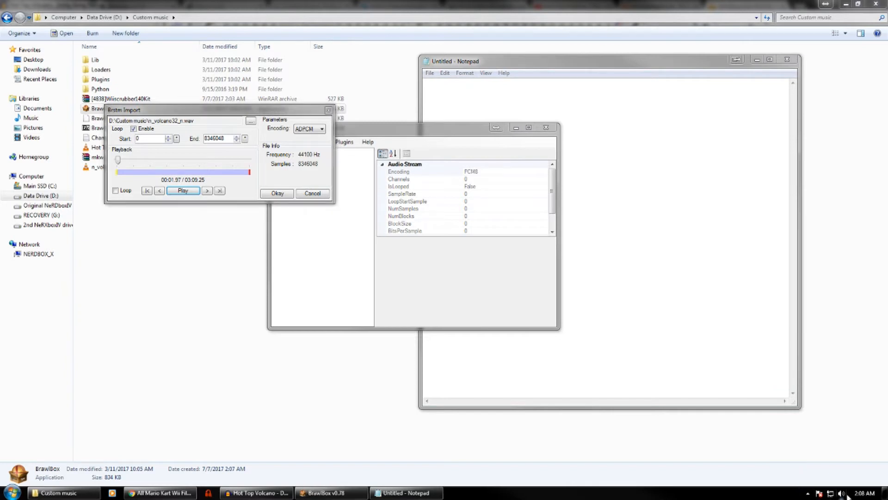
pyautogui.click(845, 423)
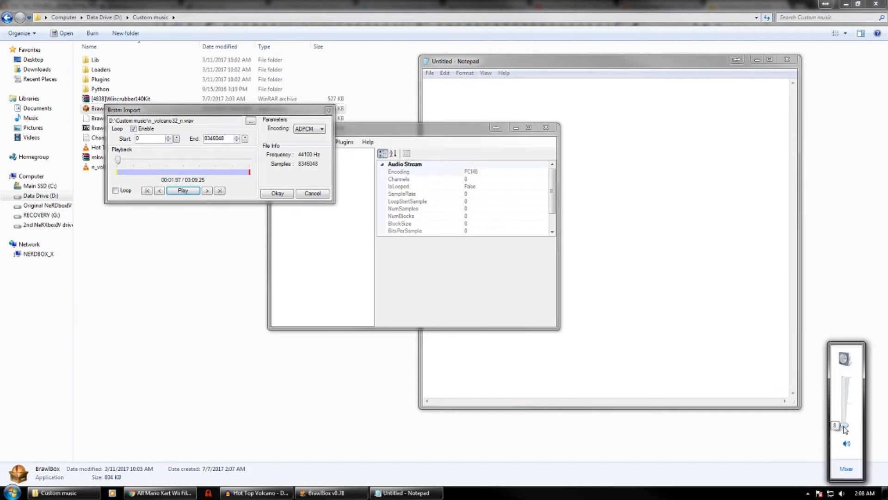
pyautogui.click(184, 191)
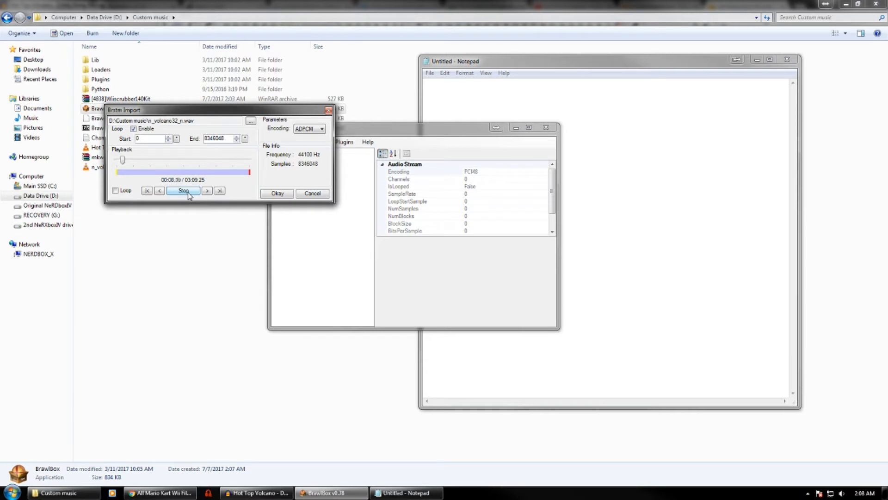
# Stop the preview, mark a rough loop start near the song's beginning, and widen the Brstm Import dialog.
pyautogui.click(188, 194)
pyautogui.click(124, 172)
pyautogui.moveTo(334, 203); pyautogui.dragTo(661, 324)
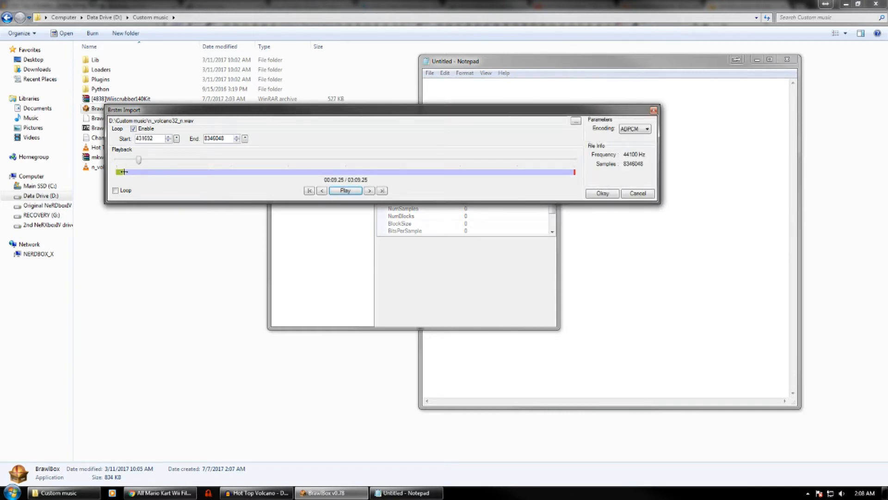
# Enable loop playback, set rough loop points of start 386624 and end 4093177, and preview them.
pyautogui.click(138, 172)
pyautogui.click(125, 190)
pyautogui.moveTo(576, 174)
pyautogui.mouseDown()
pyautogui.moveTo(341, 172)
pyautogui.moveTo(338, 161)
pyautogui.mouseUp()
pyautogui.click(342, 191)
pyautogui.click(344, 192)
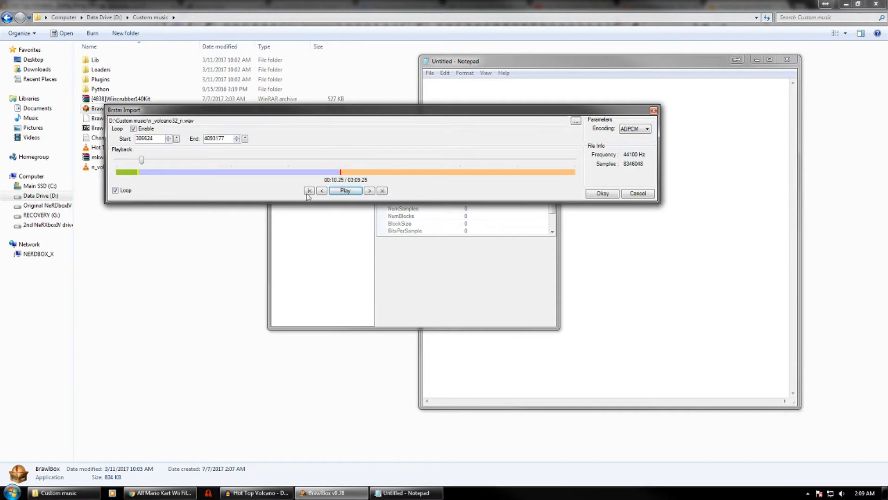
# Set the loop start to 437053 and the loop end to about 5000904, moving playback just before the end.
pyautogui.moveTo(137, 174); pyautogui.dragTo(232, 161)
pyautogui.click(343, 193)
pyautogui.click(344, 192)
pyautogui.moveTo(341, 173); pyautogui.dragTo(391, 174)
pyautogui.click(368, 160)
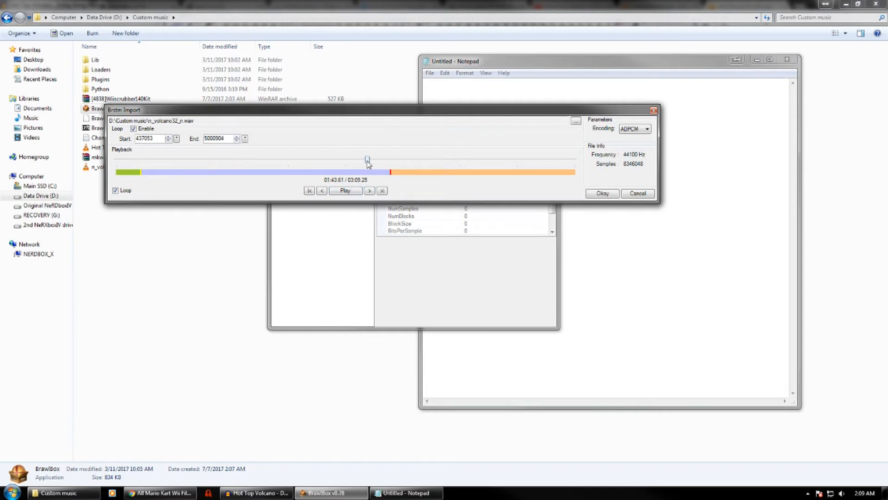
# Audition the song before the loop end, move the end back to about 4446182, and preview the transition.
pyautogui.click(356, 191)
pyautogui.moveTo(374, 161); pyautogui.dragTo(345, 160)
pyautogui.moveTo(351, 160); pyautogui.dragTo(330, 160)
pyautogui.click(357, 173)
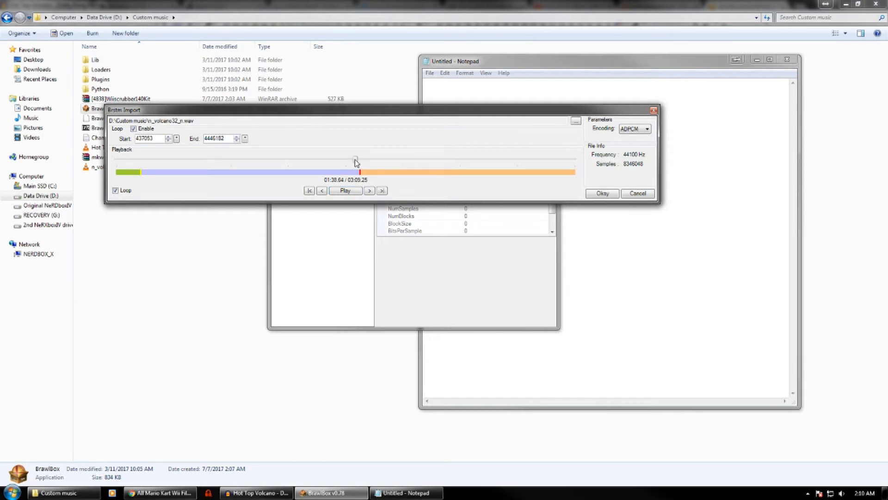
pyautogui.click(346, 191)
pyautogui.click(346, 191)
pyautogui.moveTo(358, 172); pyautogui.dragTo(360, 173)
pyautogui.click(345, 191)
pyautogui.click(344, 192)
# Replay the loop transition, fine-tune the loop end numerically, and preview the adjusted transition.
pyautogui.click(357, 163)
pyautogui.click(347, 191)
pyautogui.click(347, 191)
pyautogui.moveTo(225, 138); pyautogui.dragTo(217, 140)
pyautogui.press('BackSpace')
pyautogui.write('5')
pyautogui.click(354, 160)
pyautogui.click(354, 192)
pyautogui.click(353, 192)
# Test further loop end values up to 4428800, replaying the transition between adjustments.
pyautogui.moveTo(225, 139); pyautogui.dragTo(211, 140)
pyautogui.write('3')
pyautogui.click(351, 160)
pyautogui.click(347, 191)
pyautogui.click(346, 191)
pyautogui.click(237, 140)
pyautogui.moveTo(226, 139); pyautogui.dragTo(215, 140)
pyautogui.write('8')
pyautogui.click(357, 160)
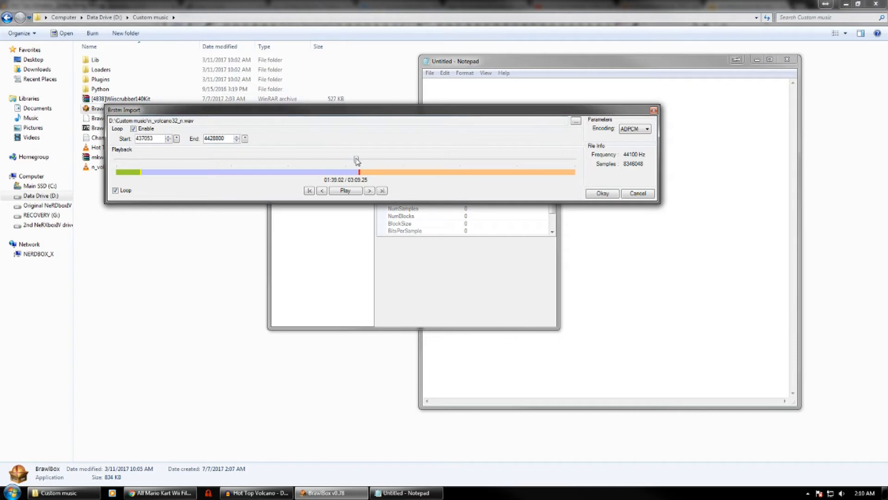
# Set the loop end to 4427000 and preview the transition back to the loop start.
pyautogui.click(357, 194)
pyautogui.click(355, 192)
pyautogui.moveTo(226, 139); pyautogui.dragTo(218, 140)
pyautogui.write('000')
pyautogui.moveTo(338, 161); pyautogui.dragTo(357, 161)
pyautogui.click(356, 160)
pyautogui.click(345, 191)
pyautogui.click(359, 160)
pyautogui.click(350, 162)
pyautogui.click(345, 191)
pyautogui.click(346, 190)
# Move the Brstm Import dialog clear of Notepad and note the loop points 437053 and 4427000 there.
pyautogui.moveTo(497, 111); pyautogui.dragTo(430, 196)
pyautogui.click(428, 133)
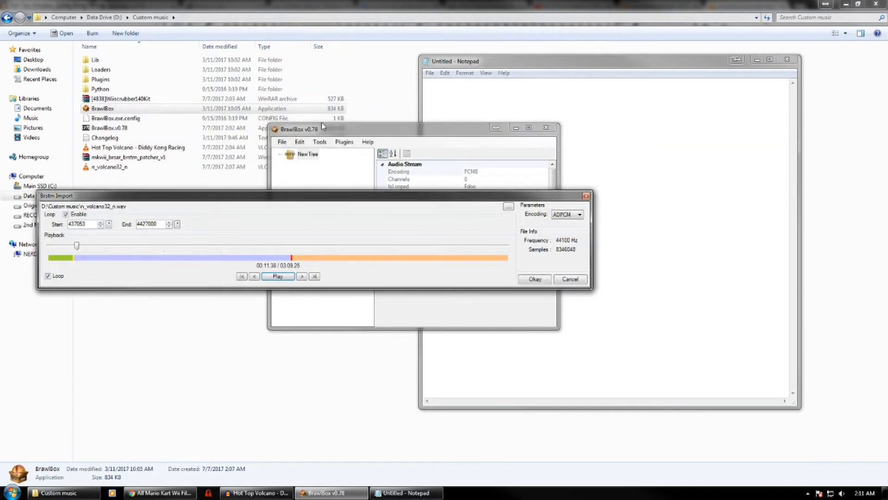
pyautogui.click(479, 98)
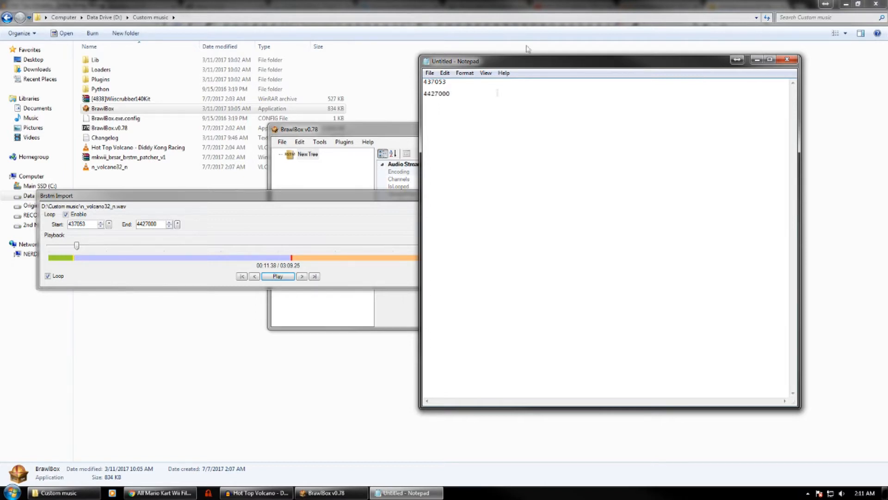
pyautogui.click(350, 204)
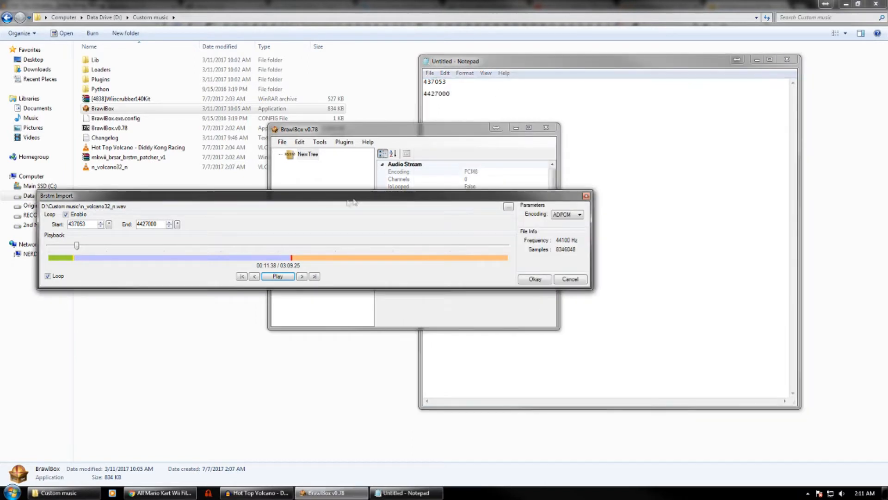
# Encode the looping audio, export it as n_volcano32_n in BRSTM format to the Custom music folder, and close BrawlBox.
pyautogui.click(533, 280)
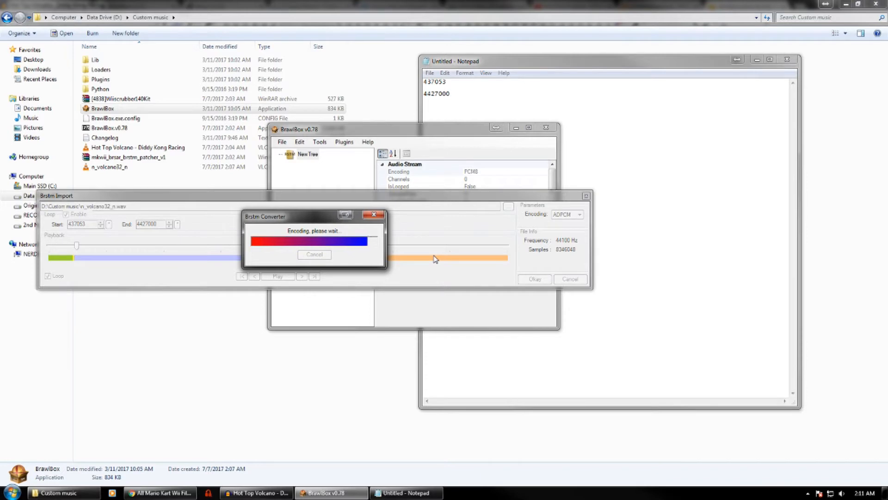
pyautogui.click(284, 144)
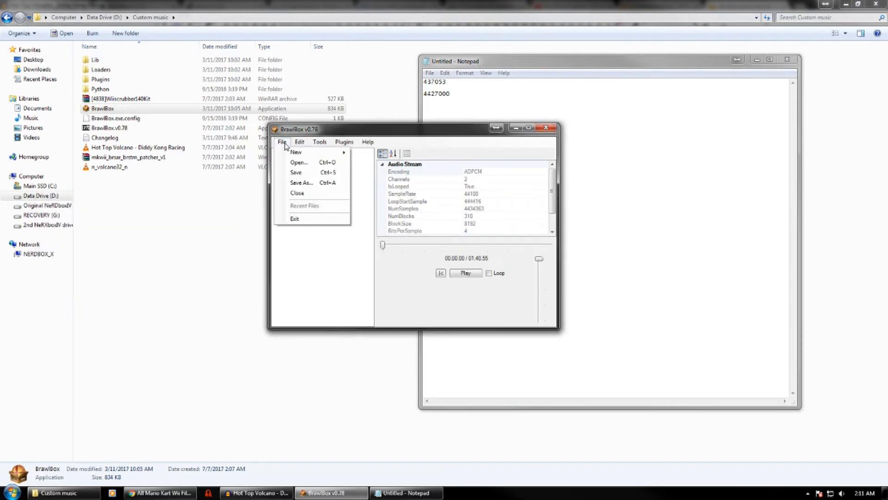
pyautogui.moveTo(299, 144)
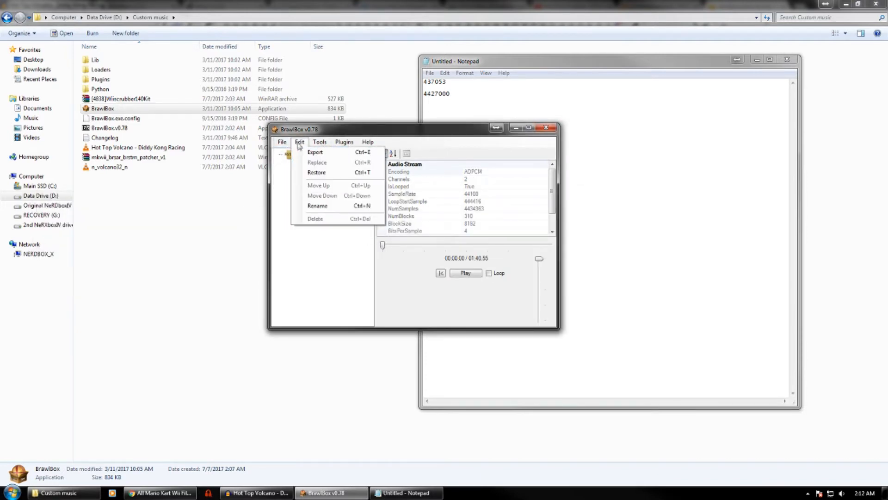
pyautogui.click(315, 152)
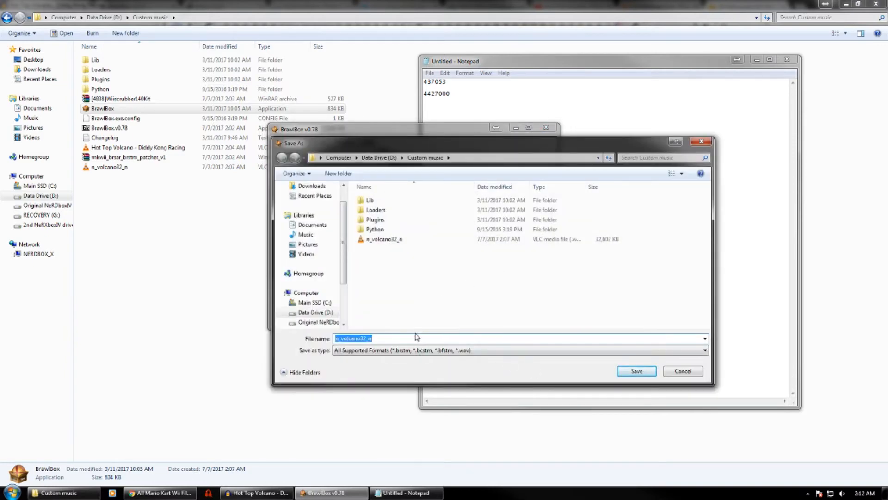
pyautogui.click(637, 371)
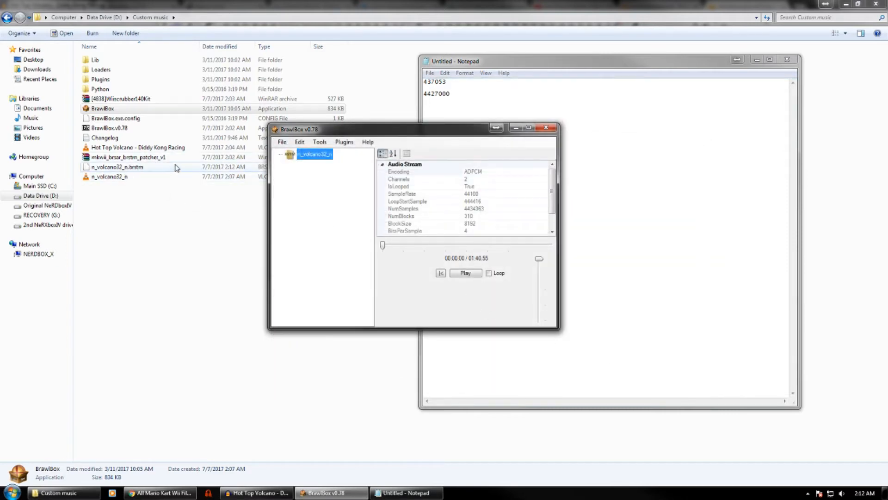
pyautogui.click(545, 133)
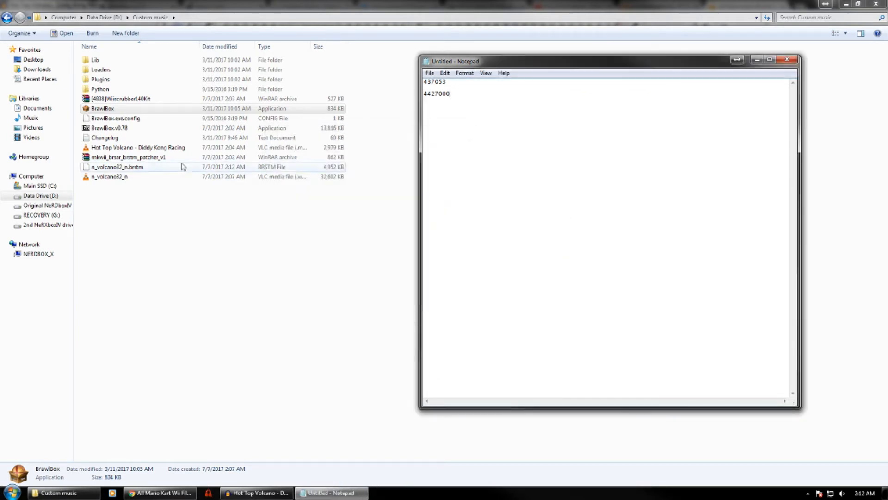
# Extract the mkwii_brsar_brstm_patcher_v1 archive into its own folder within Custom music and close WinRAR.
pyautogui.click(139, 158)
pyautogui.doubleClick(140, 159)
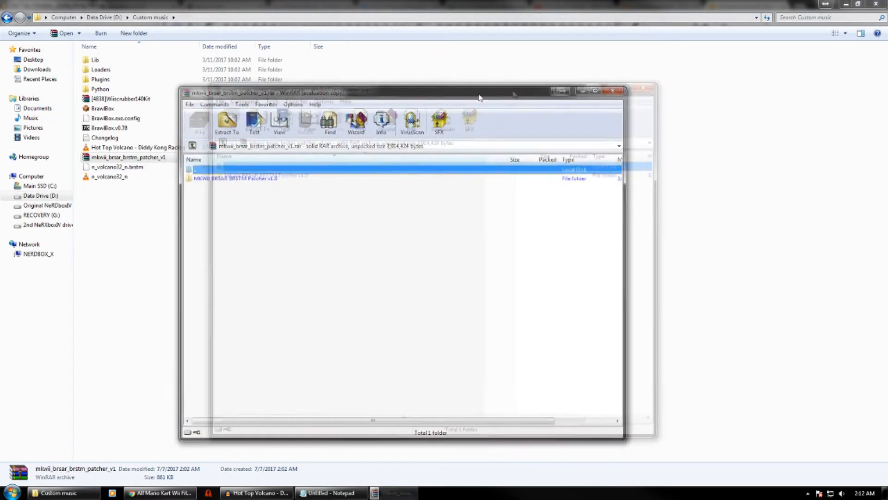
pyautogui.click(254, 121)
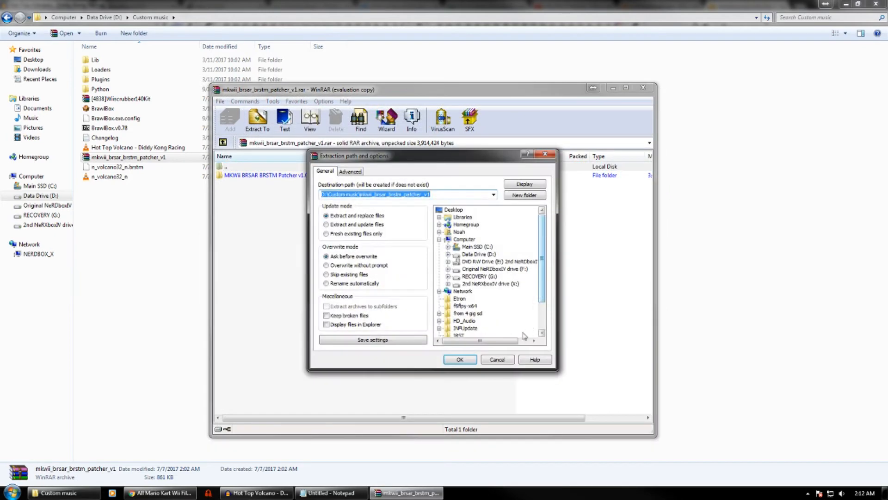
pyautogui.click(460, 361)
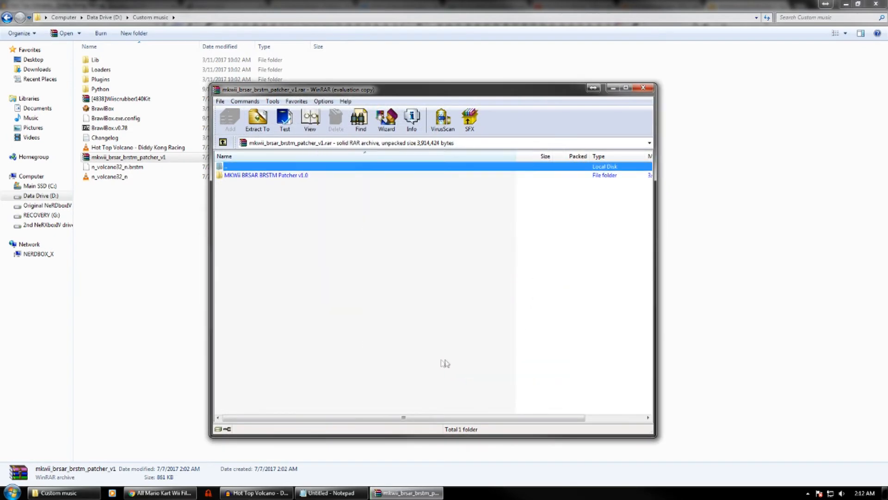
pyautogui.click(643, 88)
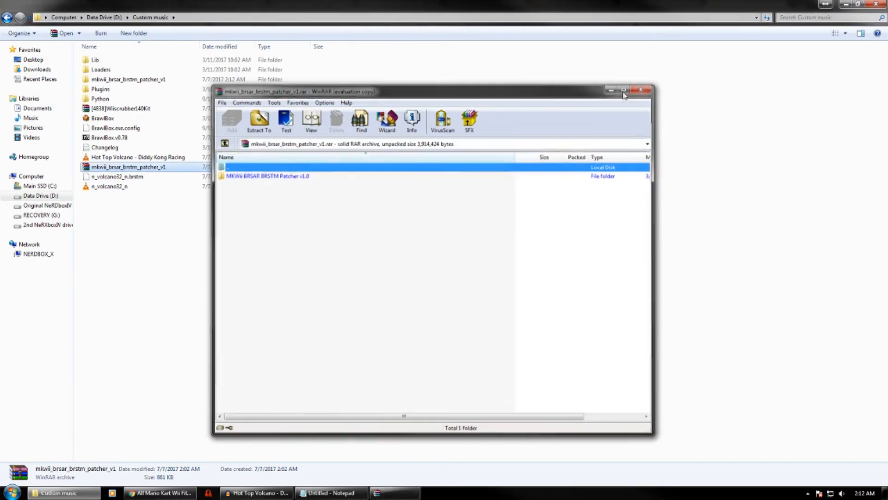
# Launch MKWiiBRSARPatcher 1.0 from the extracted MKWii BRSAR BRSTM Patcher v1.0 folder.
pyautogui.doubleClick(176, 80)
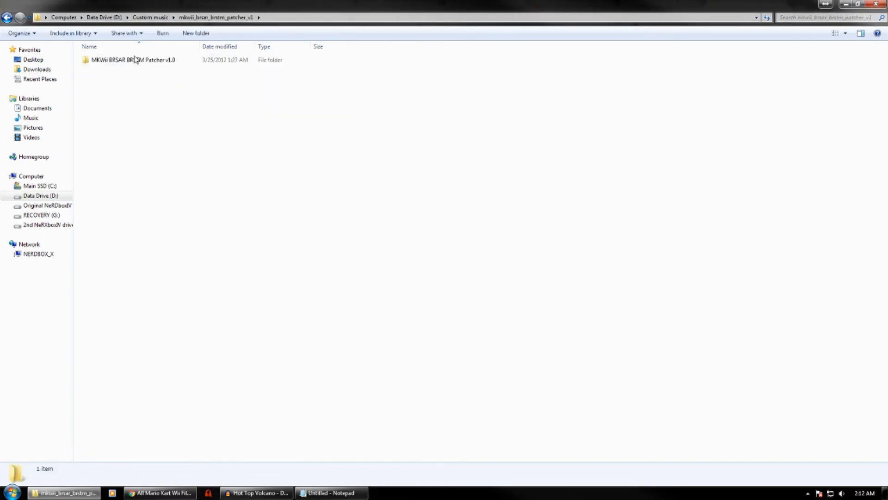
pyautogui.doubleClick(135, 60)
pyautogui.doubleClick(167, 69)
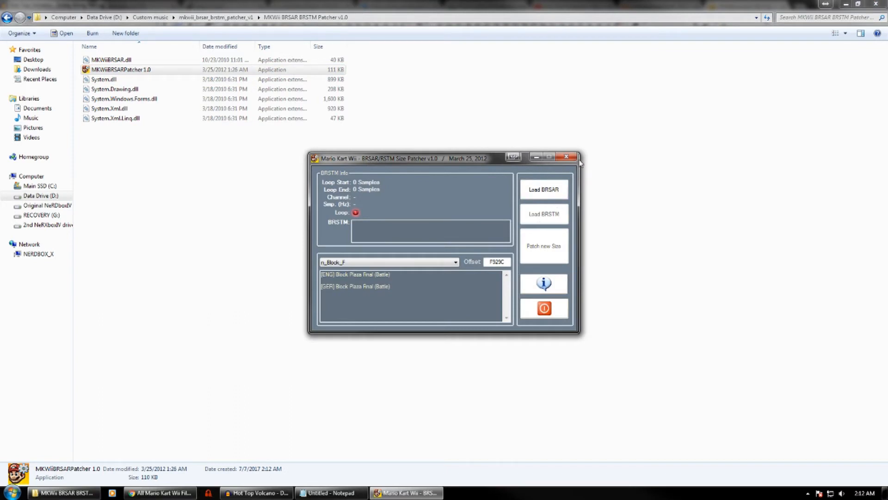
# Return to the Custom music folder and extract the [4838]Wiiscrubber140Kit archive into its own folder.
pyautogui.click(193, 165)
pyautogui.click(7, 17)
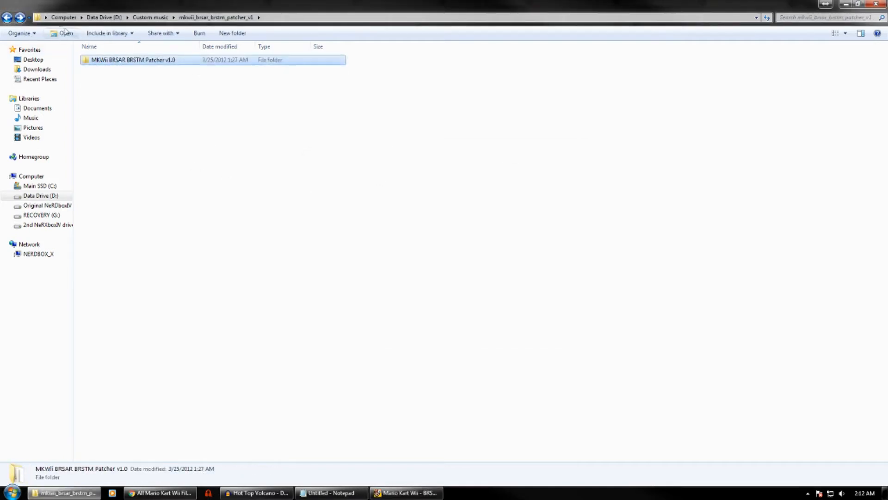
pyautogui.click(6, 18)
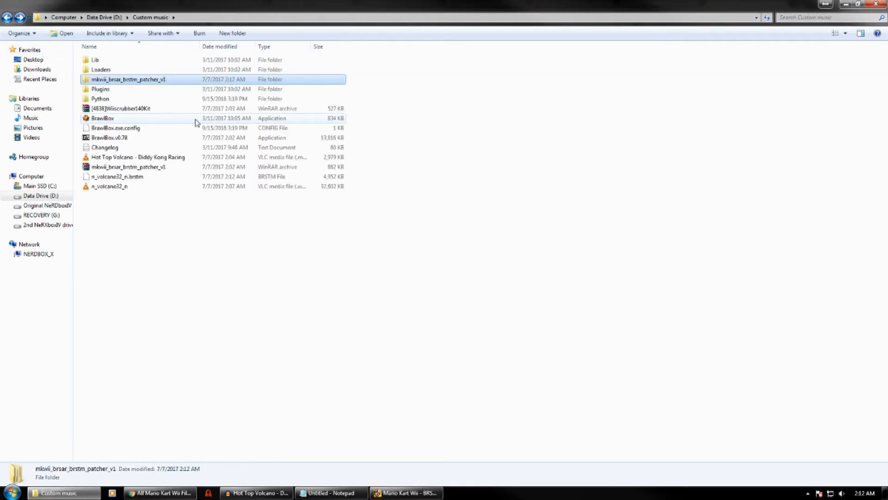
pyautogui.click(148, 113)
pyautogui.doubleClick(149, 117)
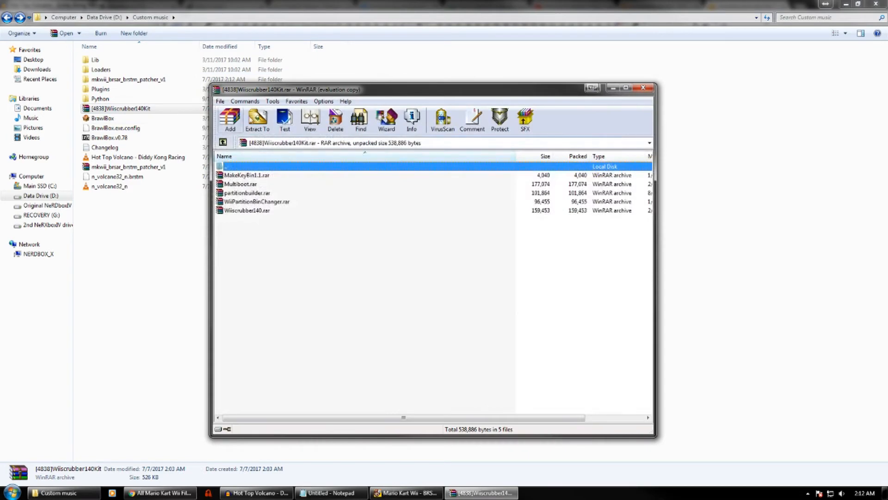
pyautogui.click(267, 126)
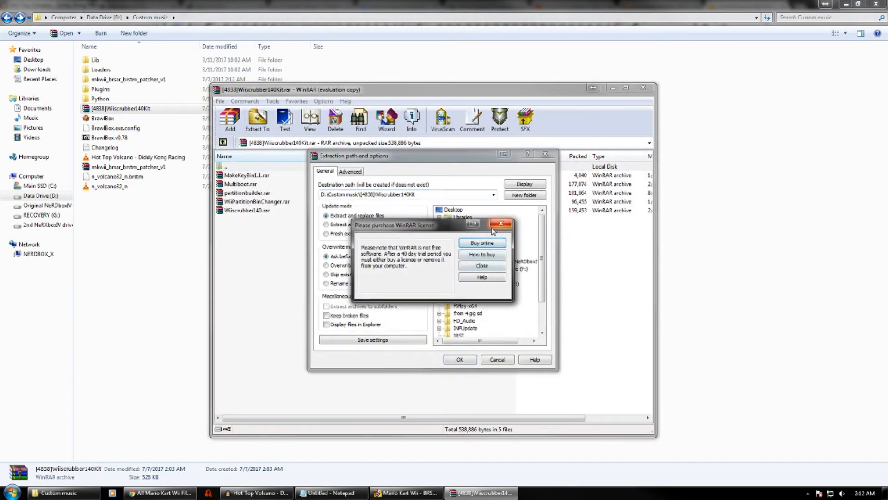
pyautogui.click(481, 266)
pyautogui.click(461, 360)
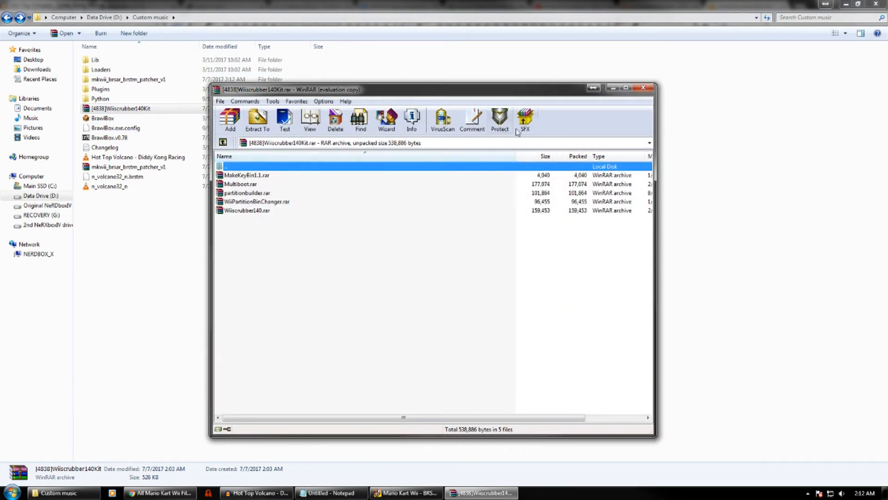
pyautogui.click(643, 88)
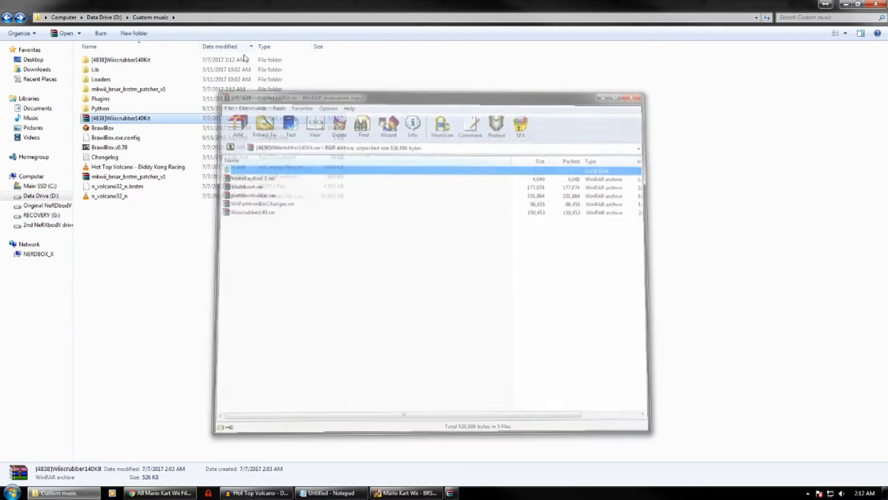
# Extract all five archives in the [4838]Wiiscrubber140Kit folder directly into that folder.
pyautogui.doubleClick(170, 61)
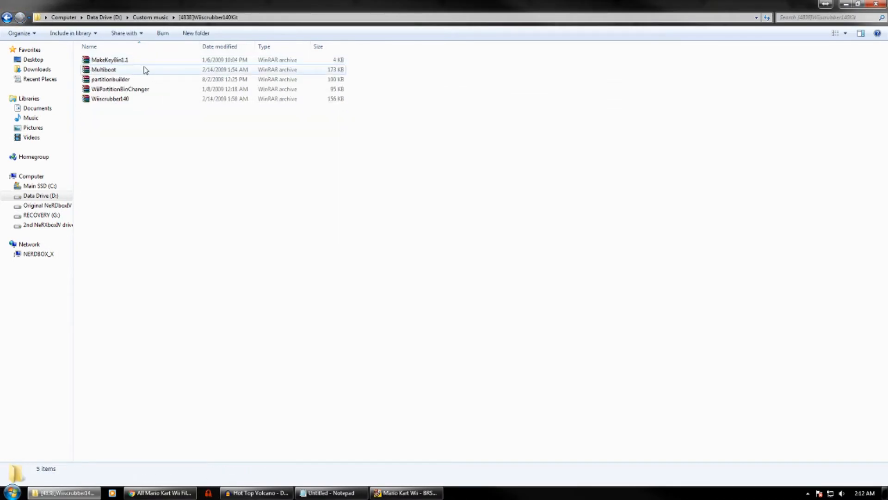
pyautogui.moveTo(197, 142); pyautogui.dragTo(81, 56)
pyautogui.rightClick(98, 64)
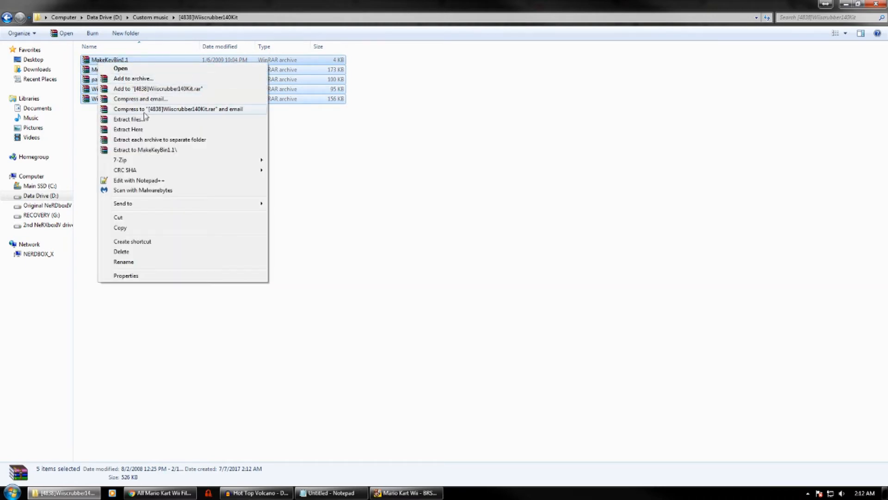
pyautogui.click(132, 129)
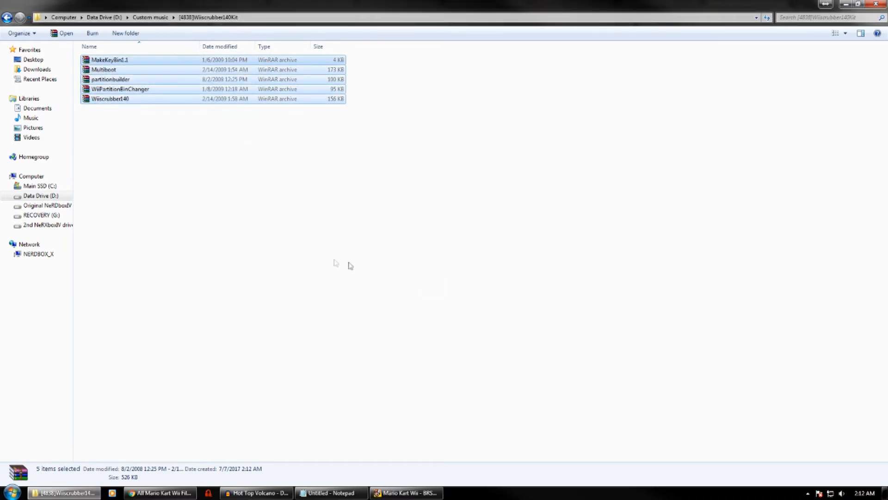
pyautogui.click(439, 278)
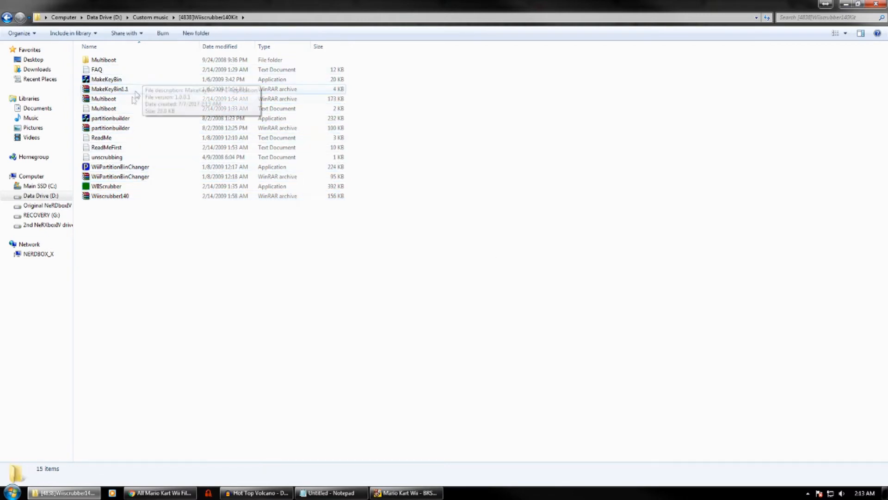
# Try to launch WIIScrubber from the extracted kit files.
pyautogui.click(114, 195)
pyautogui.doubleClick(111, 186)
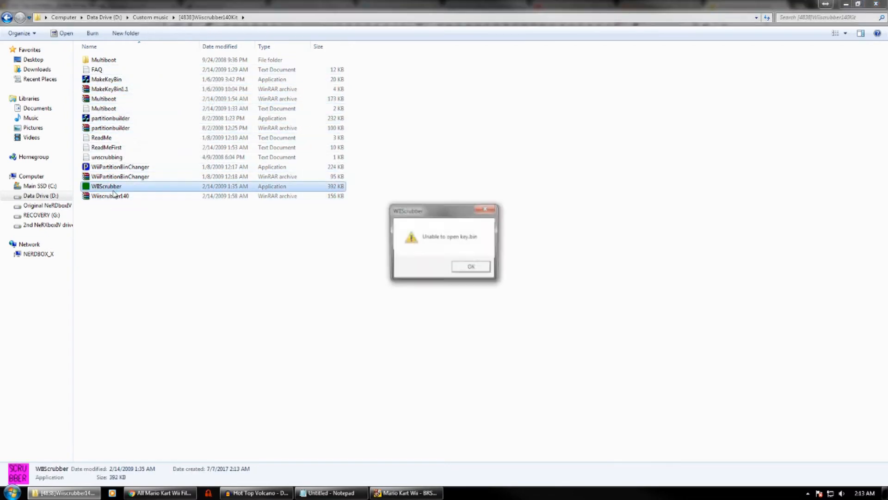
pyautogui.press('Return')
pyautogui.click(562, 126)
pyautogui.click(436, 268)
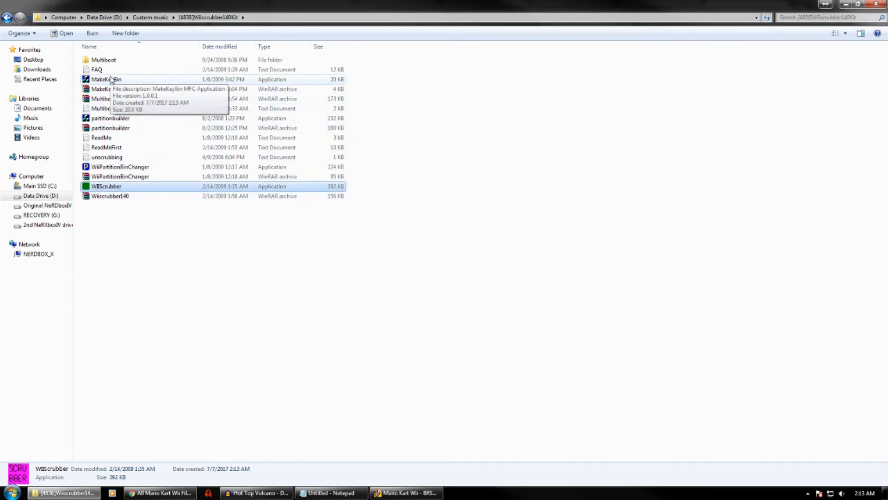
# Run MakeKeyBin and generate the key.bin and kkey.bin files with the value 42.
pyautogui.doubleClick(111, 80)
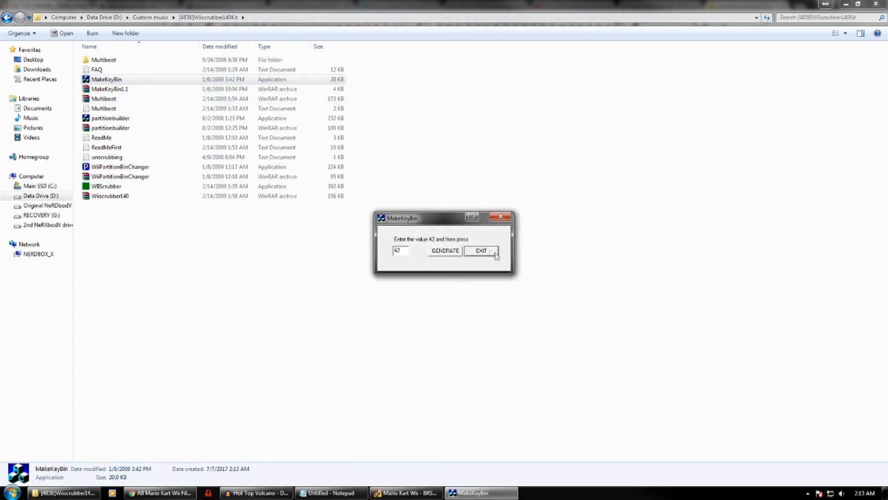
pyautogui.write('42')
pyautogui.click(459, 251)
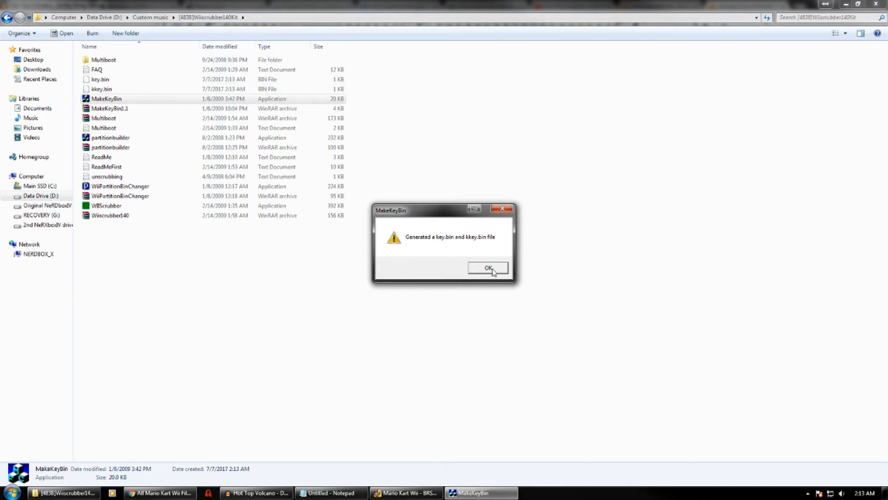
pyautogui.press('Return')
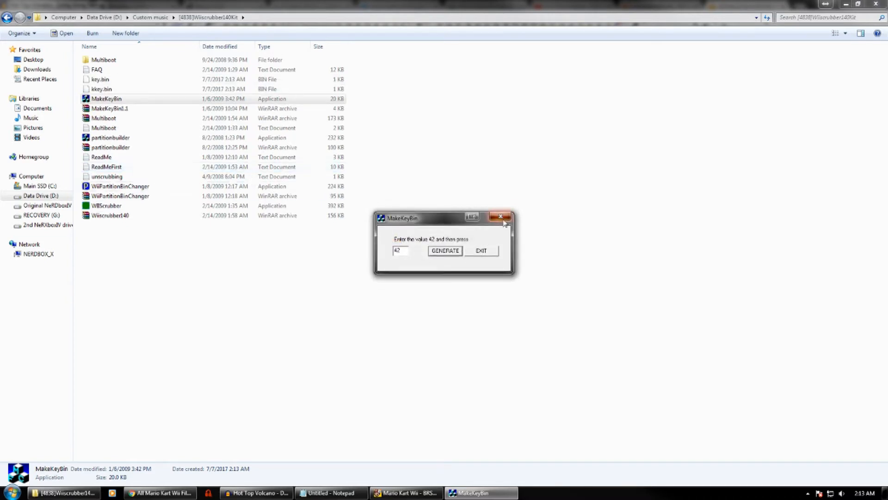
# Exit the MakeKeyBin key generator.
pyautogui.press('Return')
pyautogui.click(484, 269)
pyautogui.press('Return')
pyautogui.click(488, 268)
pyautogui.click(490, 254)
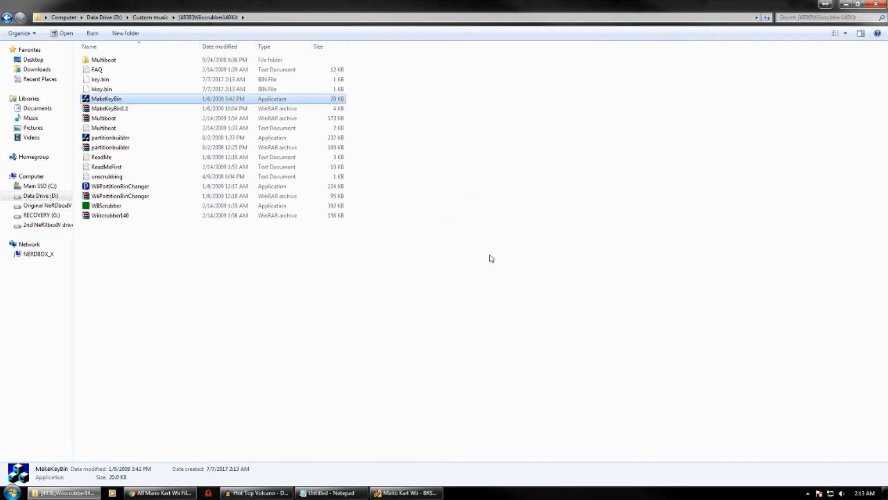
# Launch WIIScrubber from the kit folder and load the MarioKart ISO from the ISO folder in Downloads.
pyautogui.doubleClick(143, 205)
pyautogui.click(337, 143)
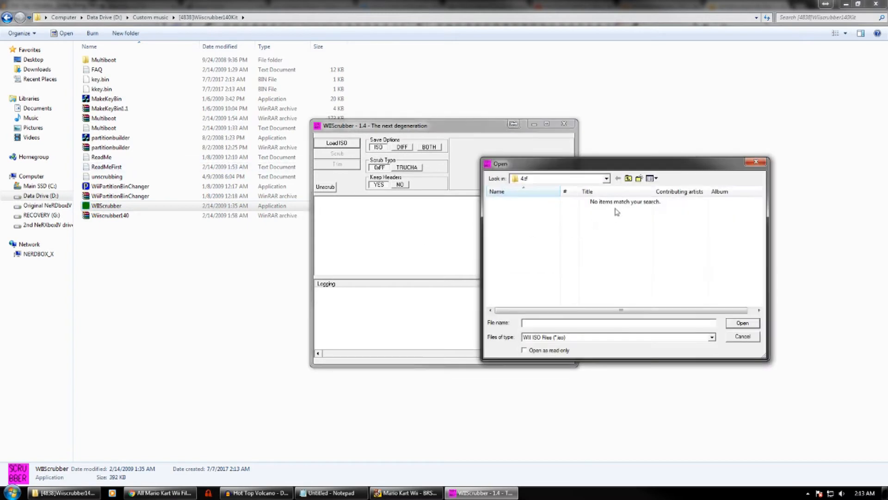
pyautogui.click(629, 178)
pyautogui.click(629, 178)
pyautogui.click(629, 179)
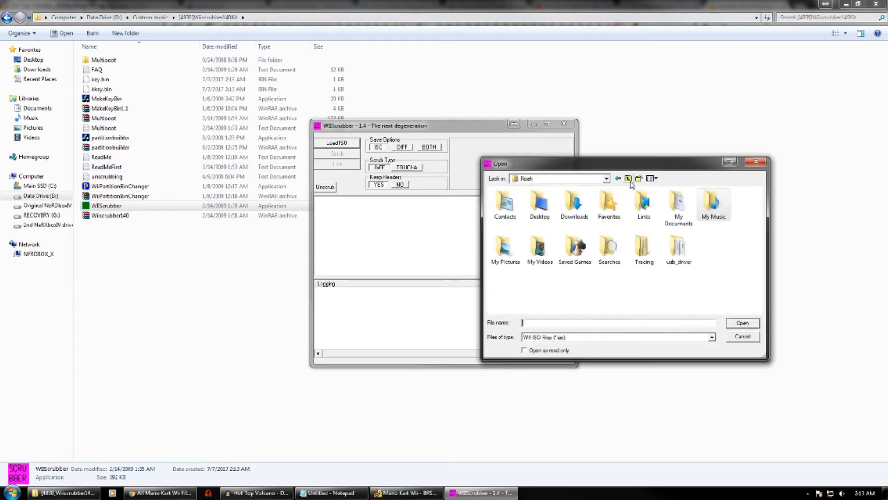
pyautogui.doubleClick(574, 204)
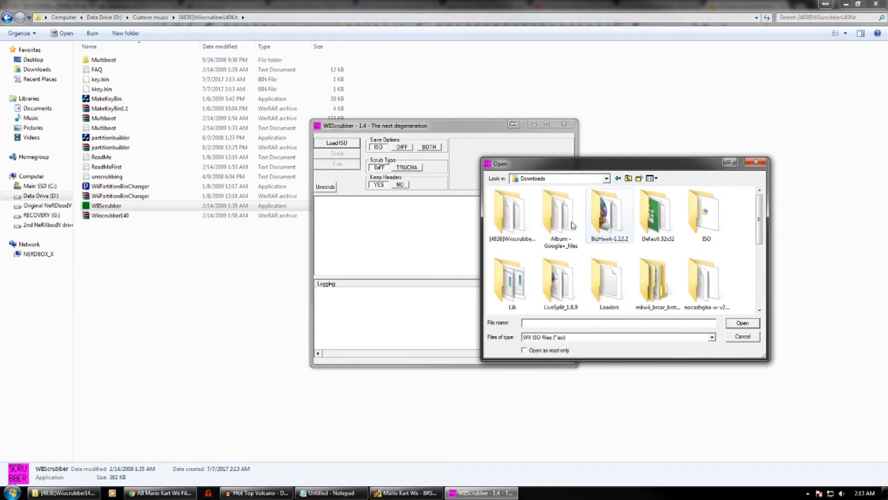
pyautogui.doubleClick(718, 219)
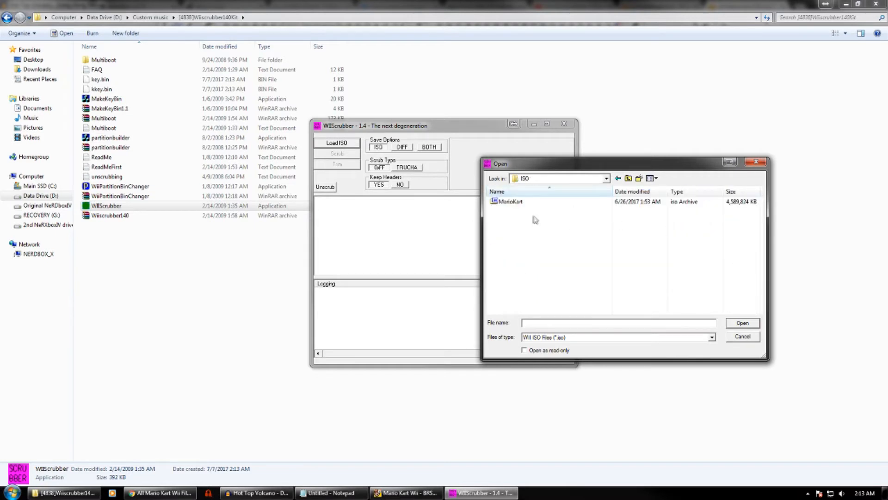
pyautogui.doubleClick(512, 203)
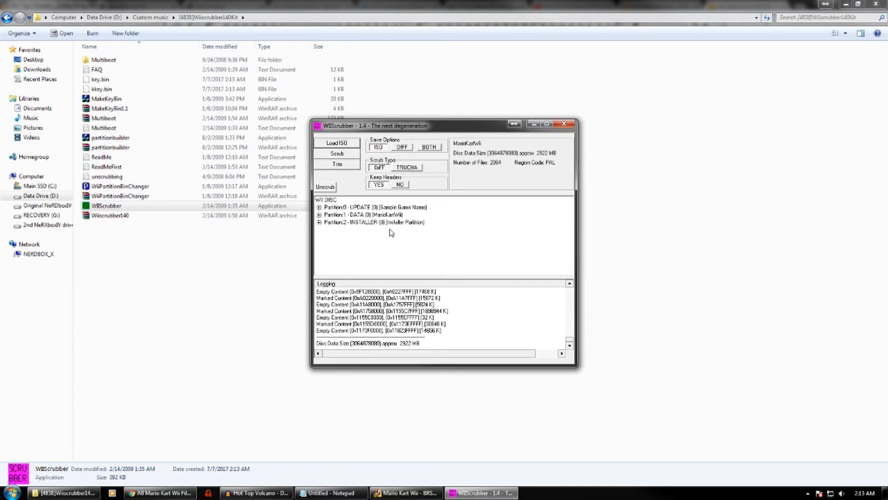
# Expand Partition 1 - DATA of the loaded disc and its sound folder.
pyautogui.click(319, 215)
pyautogui.moveTo(570, 219); pyautogui.dragTo(571, 251)
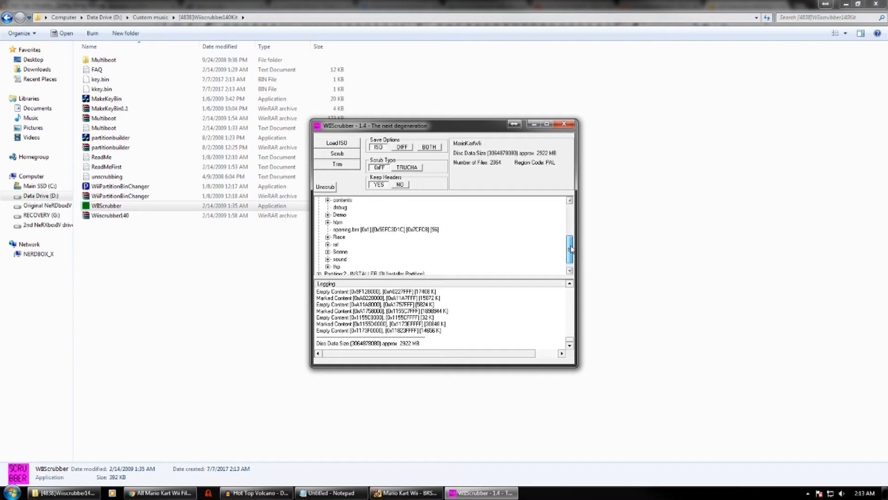
pyautogui.moveTo(571, 251)
pyautogui.mouseDown()
pyautogui.moveTo(569, 221)
pyautogui.moveTo(570, 251)
pyautogui.mouseUp()
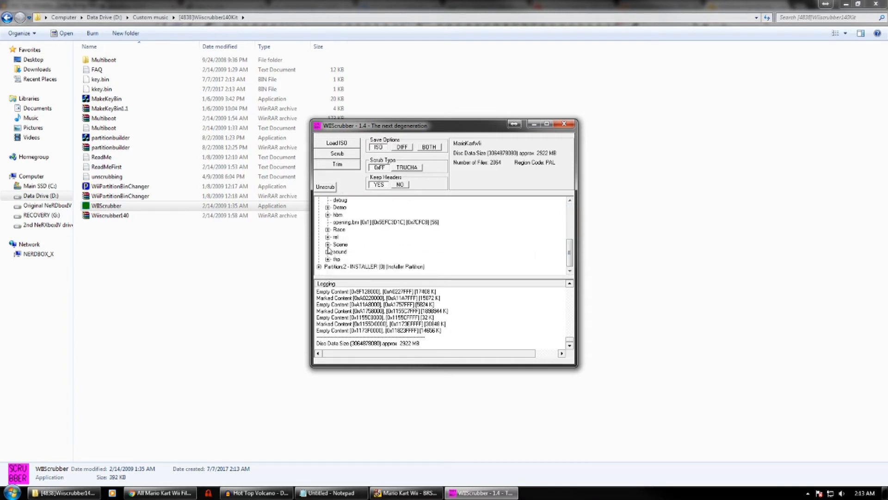
pyautogui.click(328, 252)
# Extract revo_kart.brsar from the disc's sound folder into the Custom music folder on Data Drive (D:).
pyautogui.click(397, 259)
pyautogui.rightClick(398, 260)
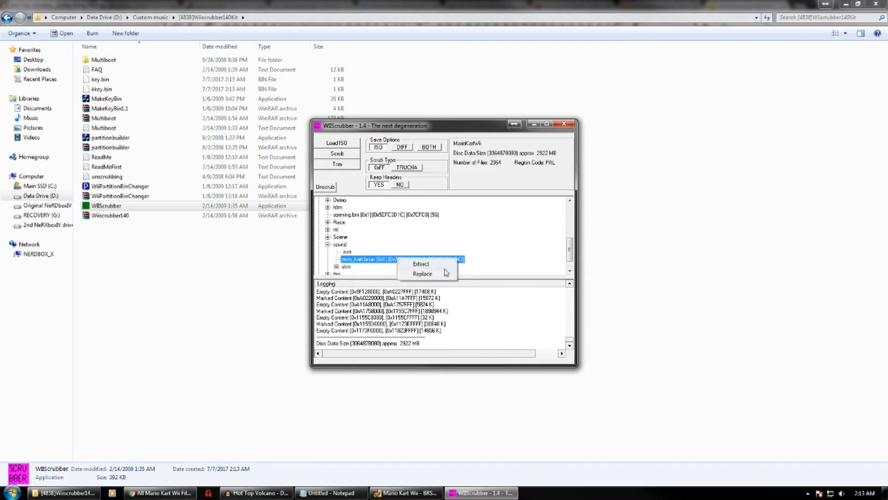
pyautogui.click(431, 265)
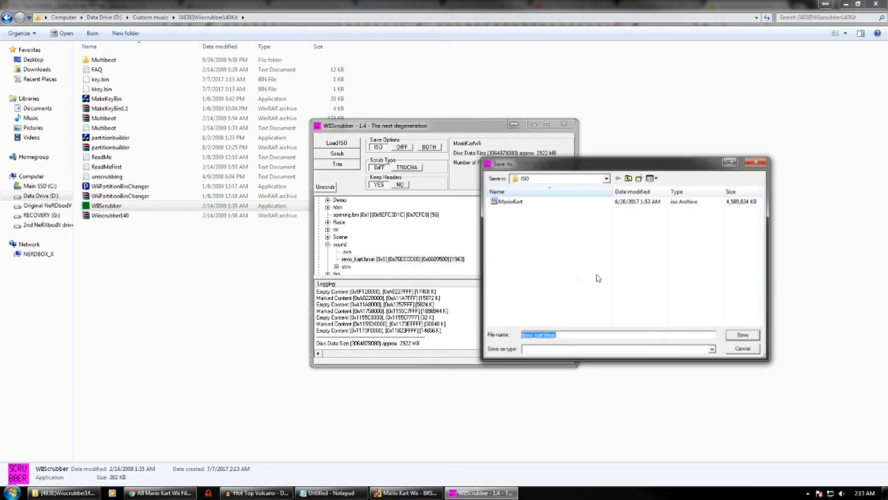
pyautogui.click(628, 179)
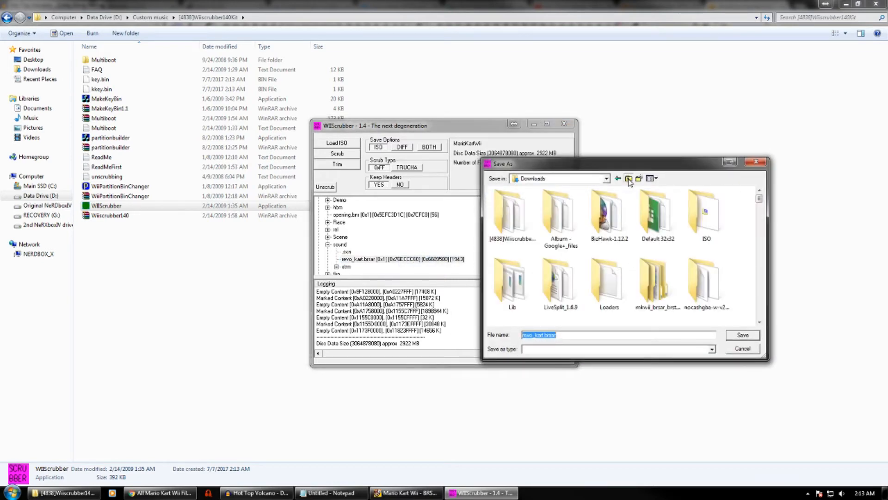
pyautogui.click(629, 179)
pyautogui.click(606, 179)
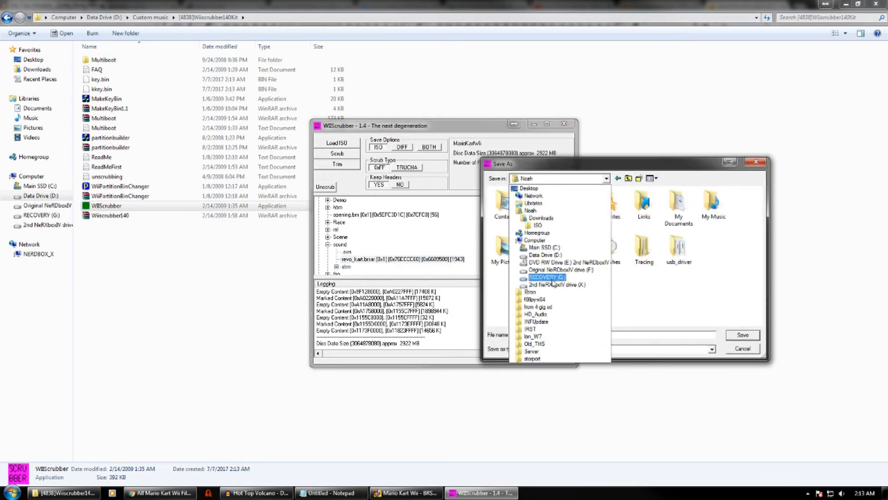
pyautogui.click(545, 255)
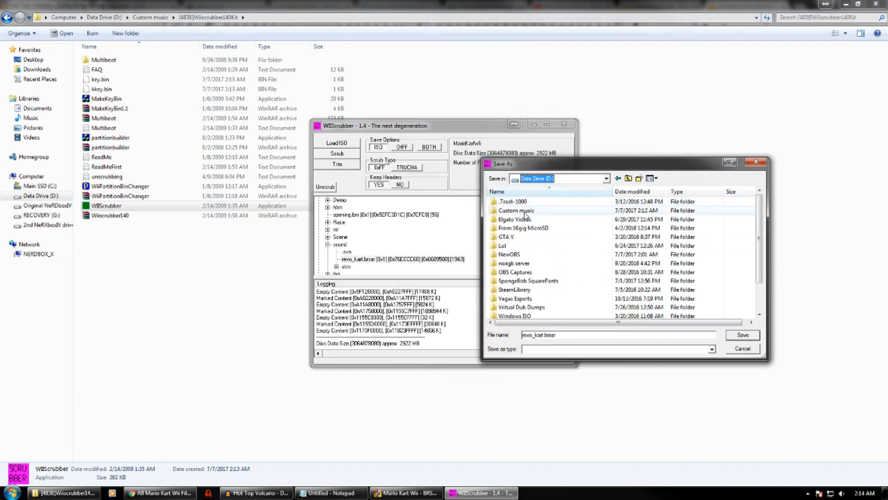
pyautogui.doubleClick(525, 212)
pyautogui.click(741, 335)
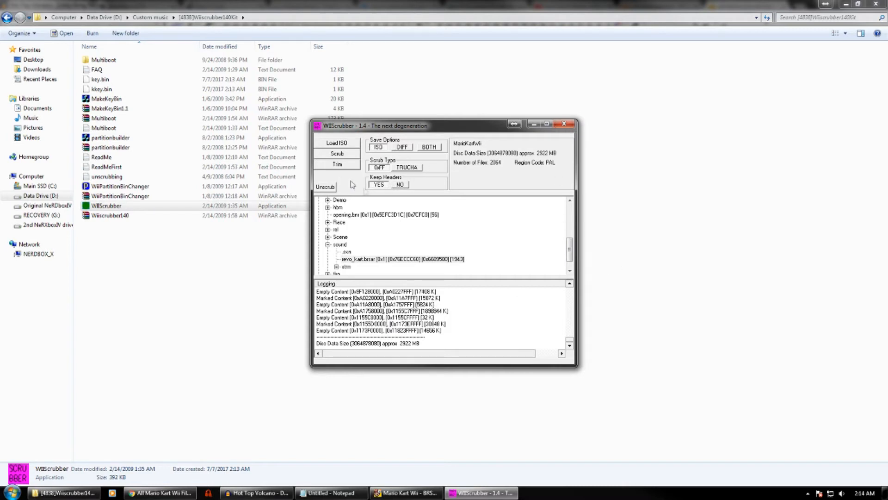
# Go back to the Custom music folder on Data Drive (D:) in the file browser.
pyautogui.click(210, 4)
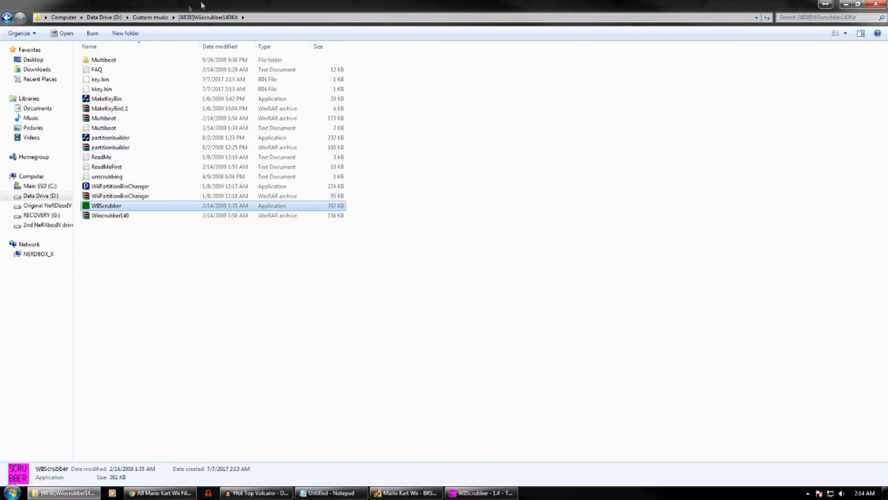
pyautogui.click(104, 17)
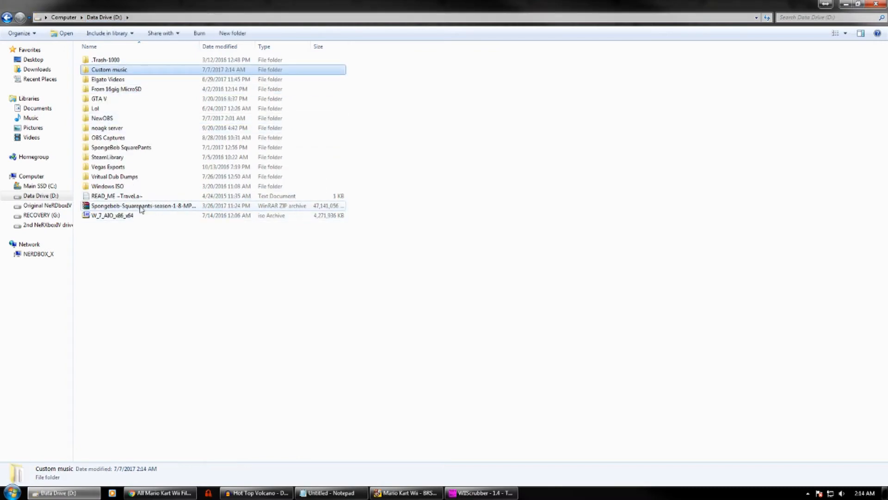
pyautogui.doubleClick(116, 69)
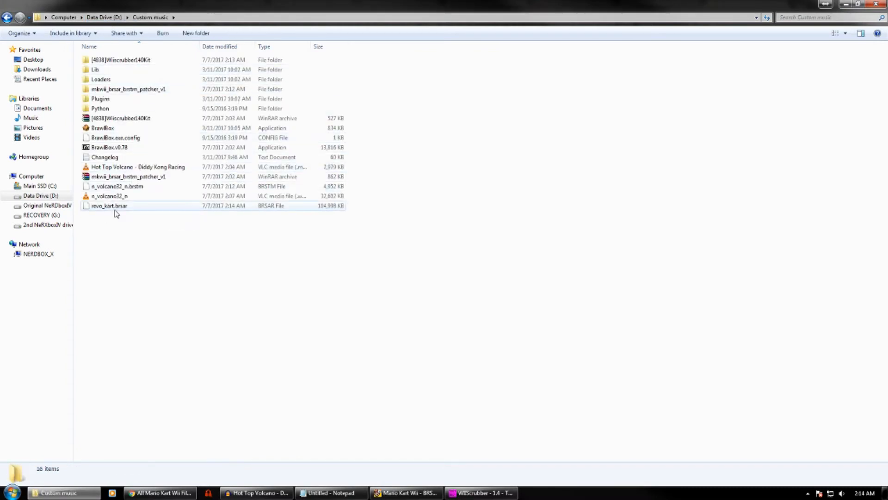
# Close WIIScrubber and return to the BRSAR/RSTM Size Patcher.
pyautogui.click(426, 495)
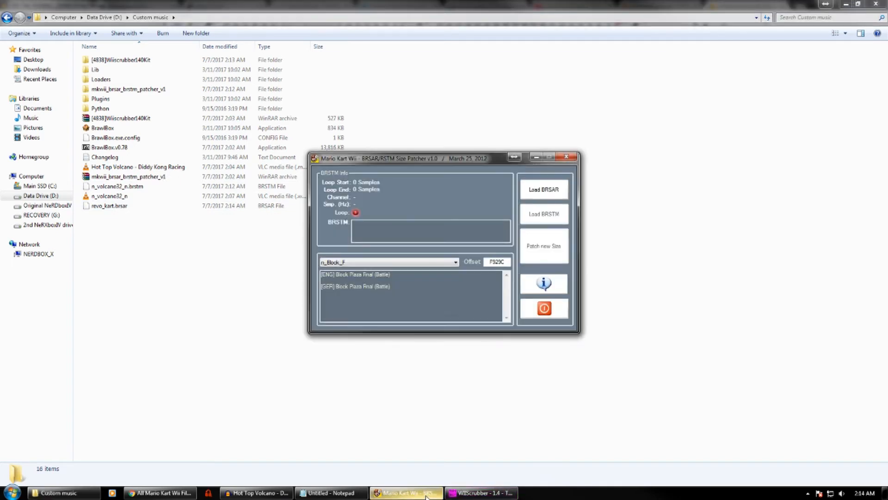
pyautogui.click(482, 492)
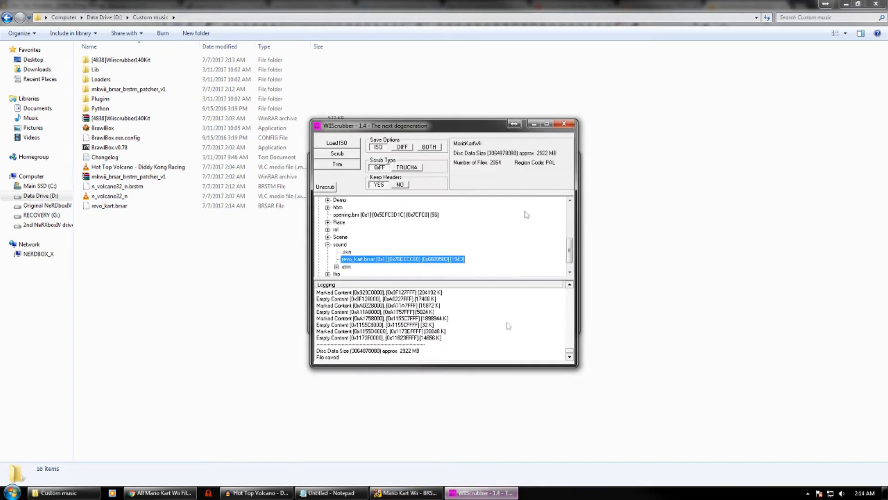
pyautogui.click(565, 124)
pyautogui.click(460, 267)
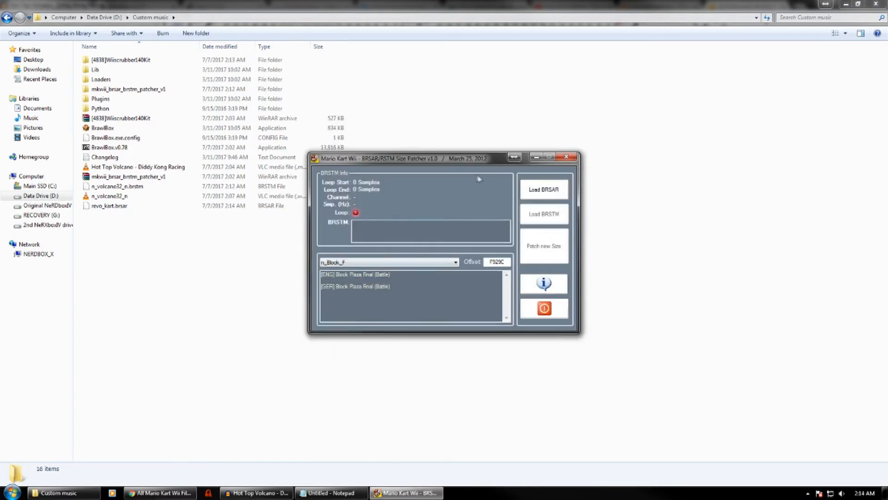
# Load the extracted revo_kart.brsar from the Custom music folder into the size patcher.
pyautogui.click(545, 192)
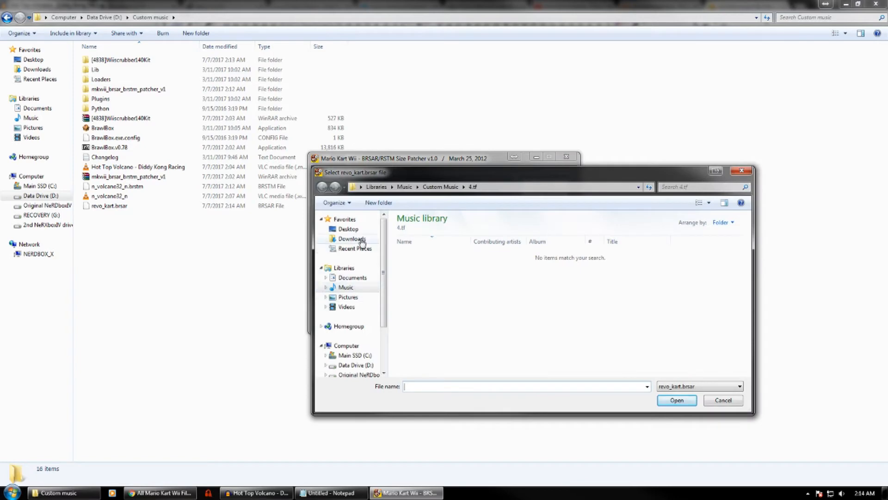
pyautogui.click(354, 365)
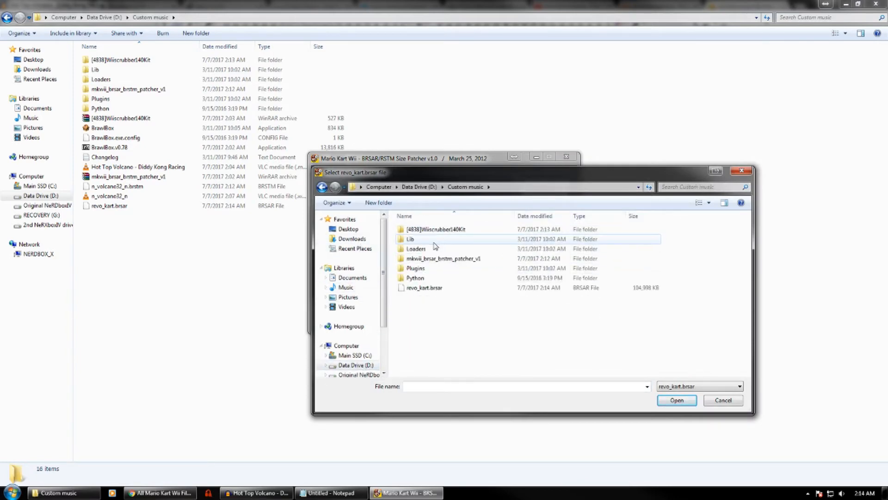
pyautogui.click(423, 287)
pyautogui.click(677, 401)
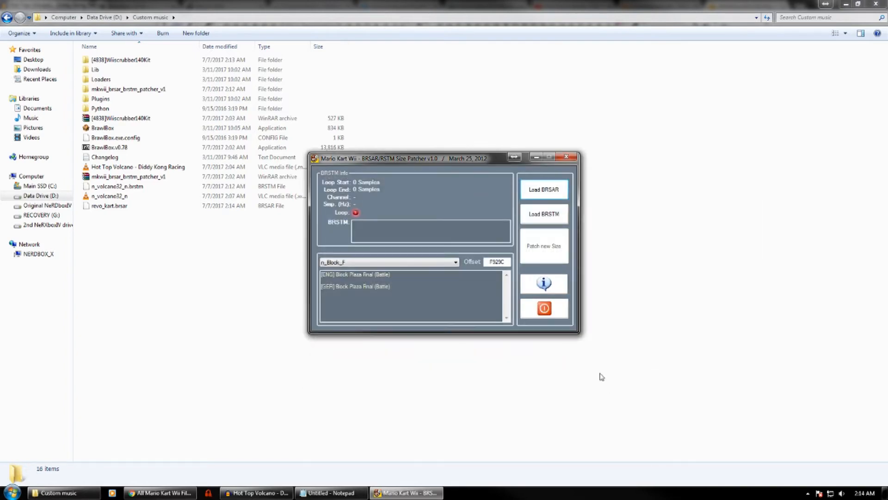
# Load the custom n_volcano32_n.brstm file from the Custom music folder into the size patcher.
pyautogui.click(544, 215)
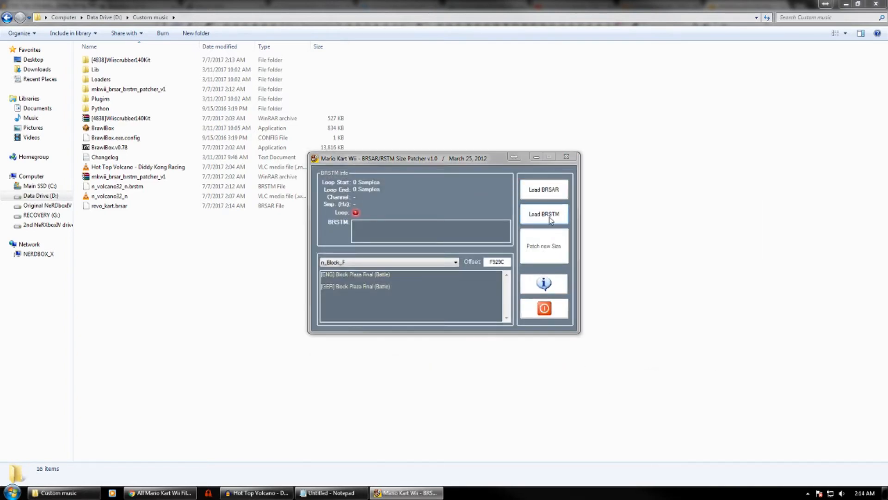
pyautogui.click(506, 289)
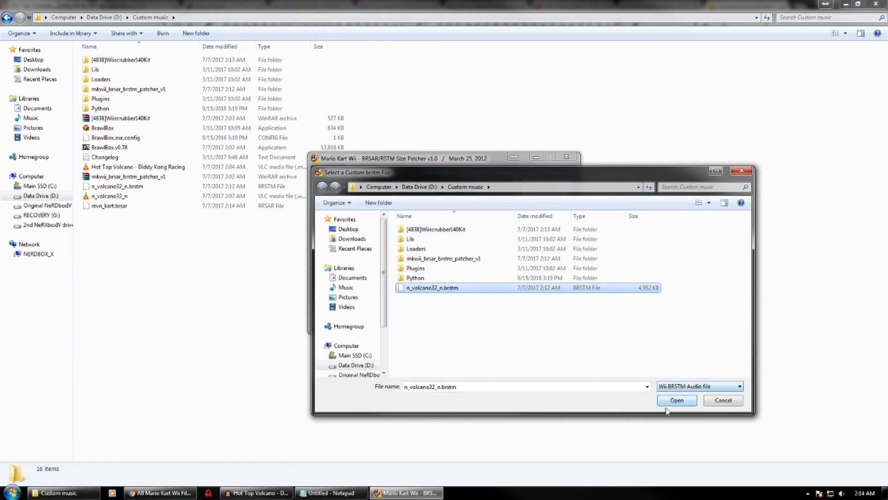
pyautogui.click(668, 402)
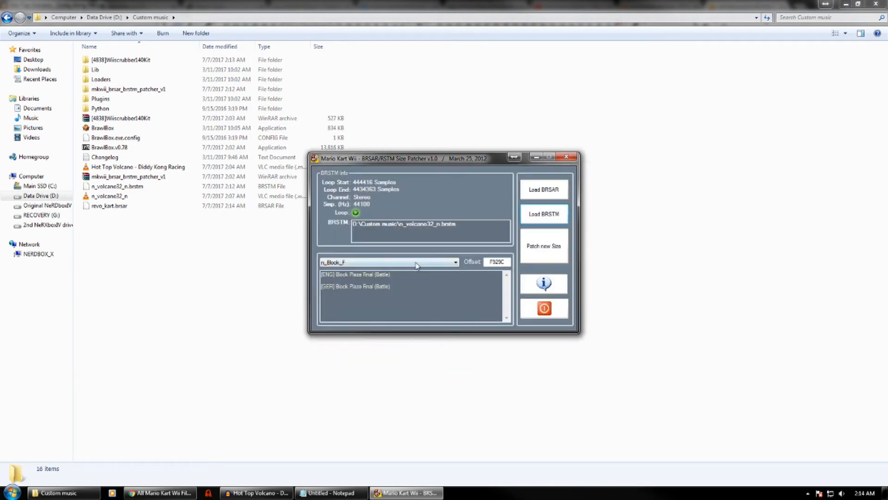
# Patch the new size for the n_Volcano32_n track entry into the BRSAR and close the patcher.
pyautogui.click(417, 263)
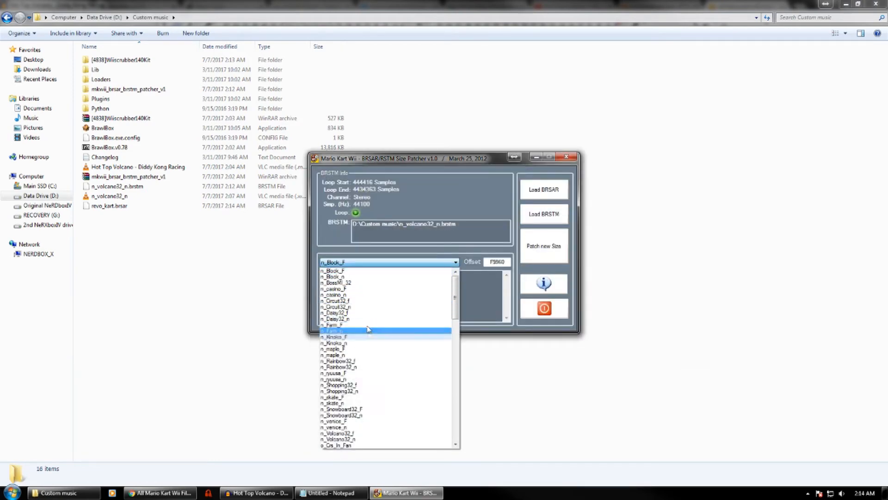
pyautogui.scroll(-1, 356, 393)
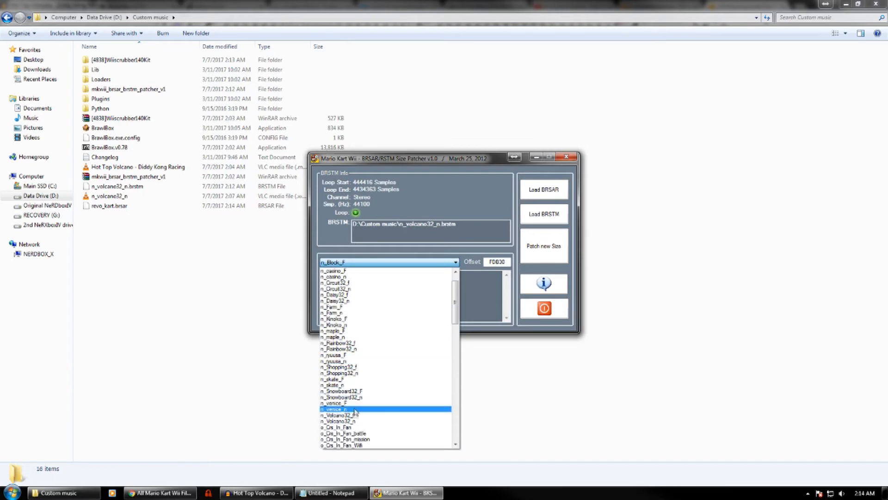
pyautogui.click(357, 421)
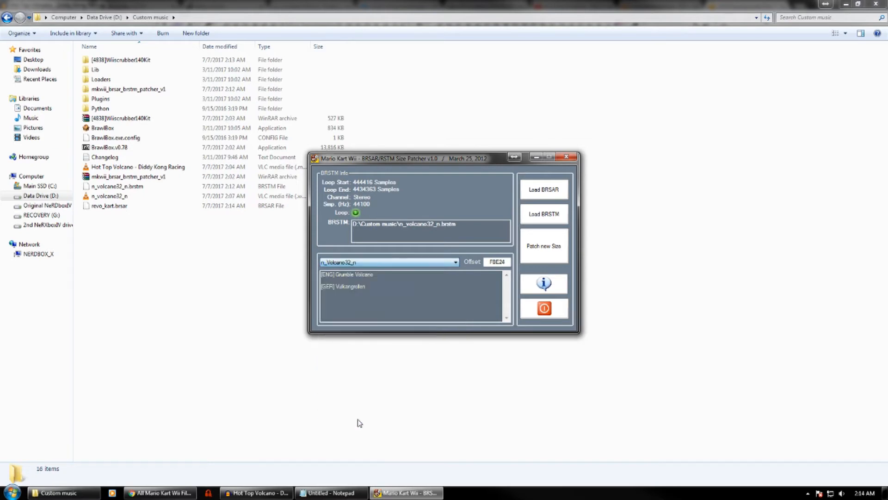
pyautogui.click(551, 248)
pyautogui.click(467, 281)
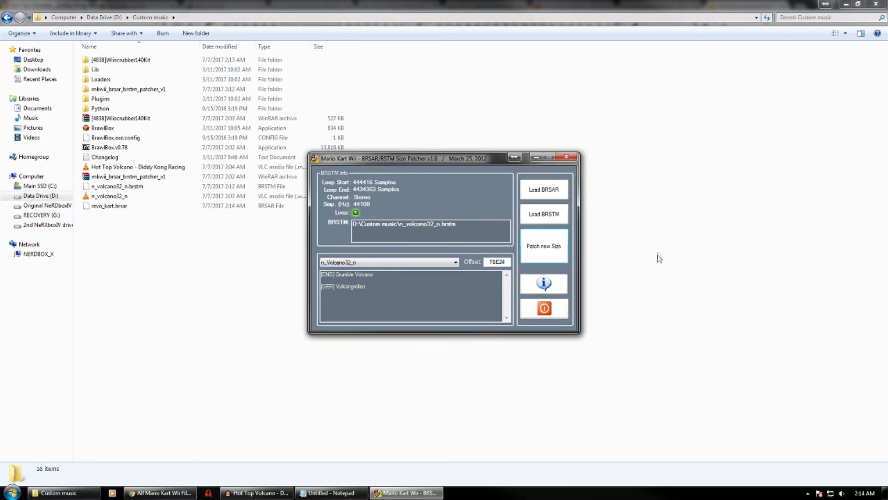
pyautogui.click(565, 157)
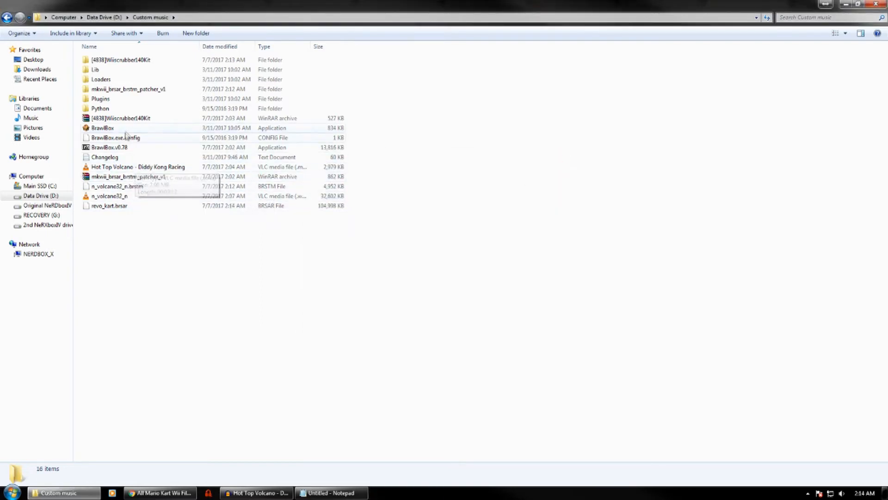
# Launch WIIScrubber from its kit folder and load the Mario Kart Wii ISO from the ISO folder in Downloads.
pyautogui.doubleClick(130, 61)
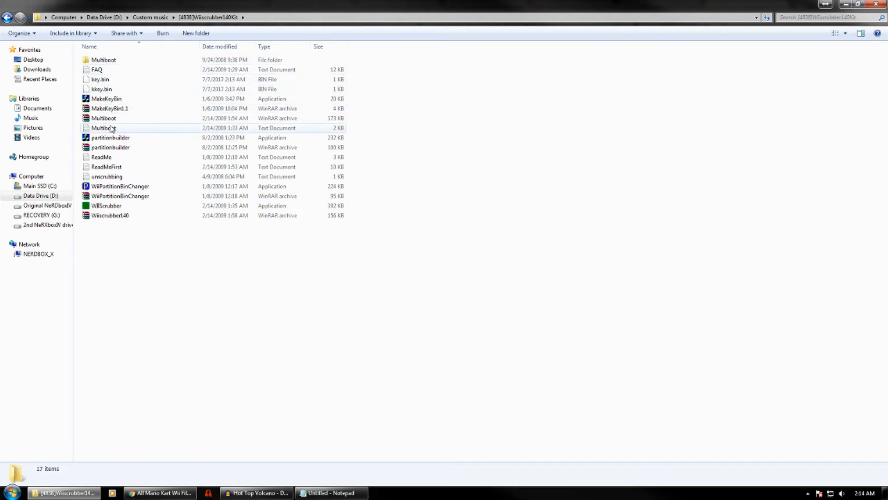
pyautogui.doubleClick(114, 206)
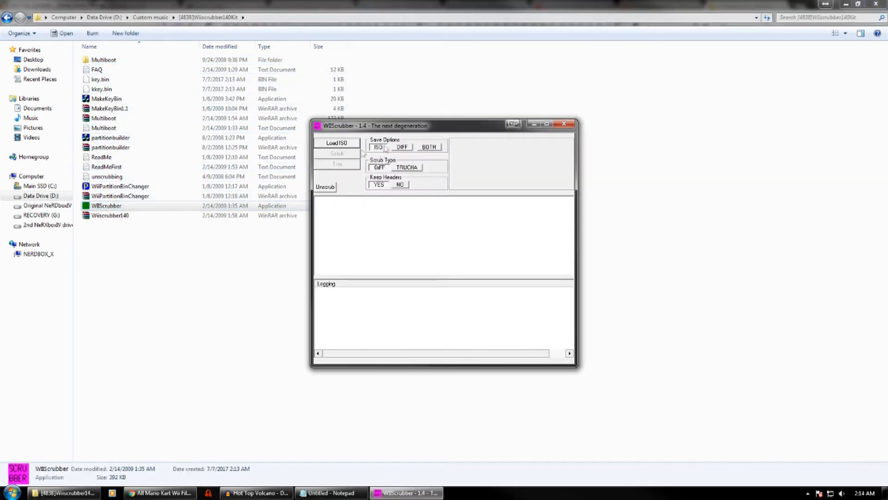
pyautogui.click(353, 144)
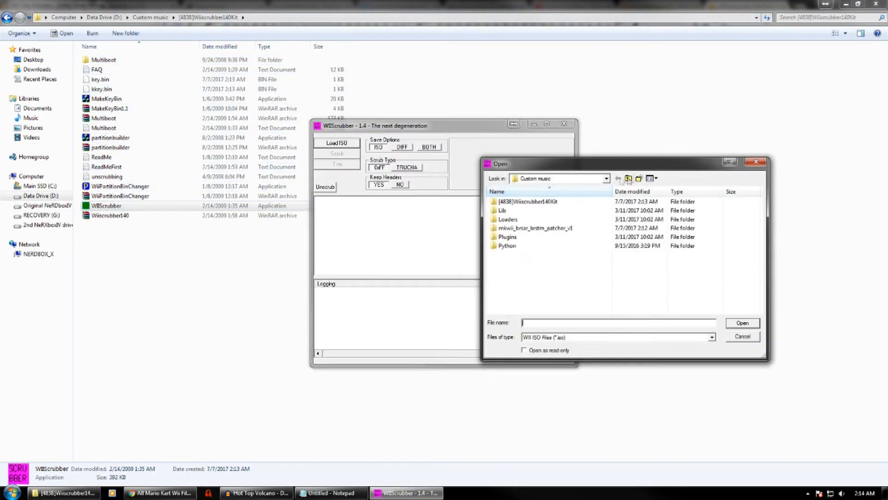
pyautogui.click(628, 178)
pyautogui.click(628, 179)
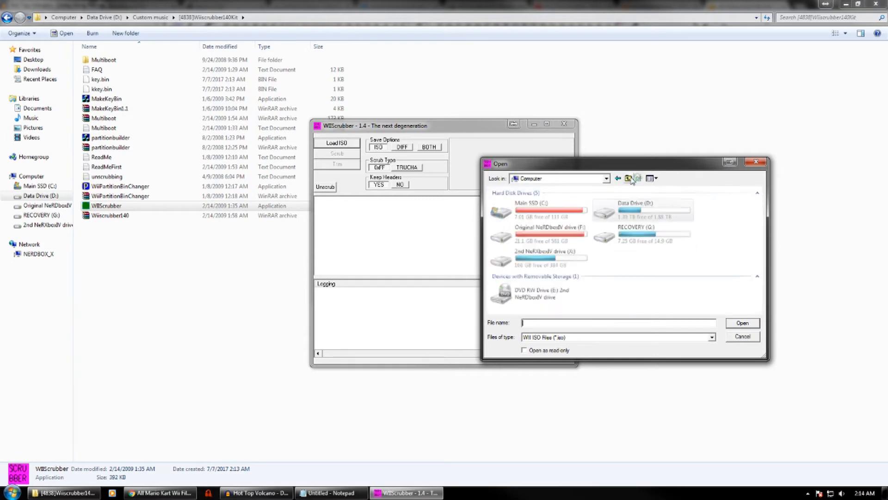
pyautogui.click(606, 178)
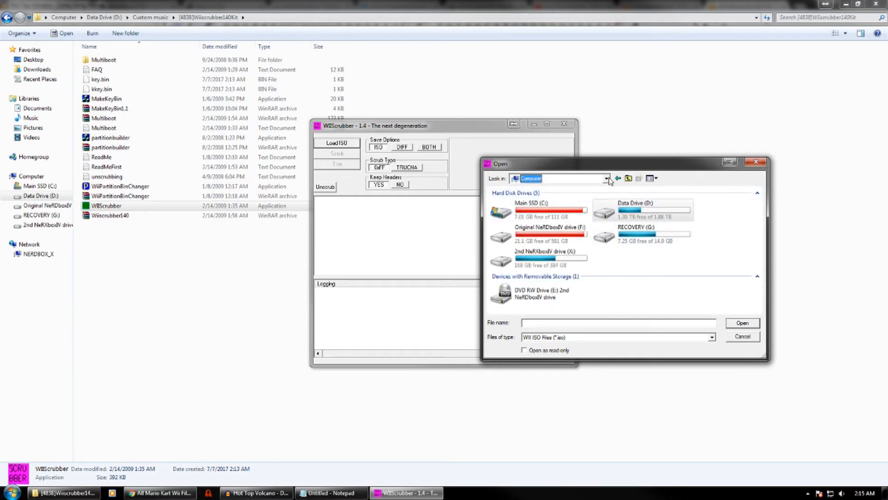
pyautogui.click(532, 204)
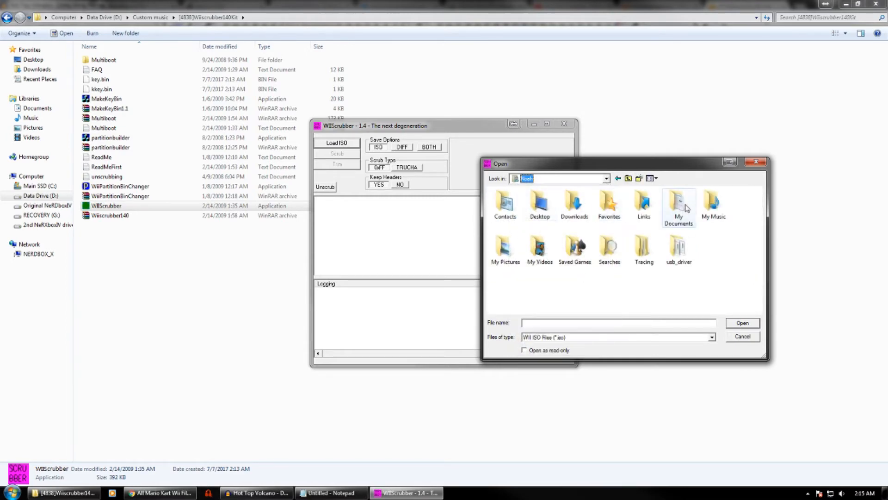
pyautogui.doubleClick(581, 209)
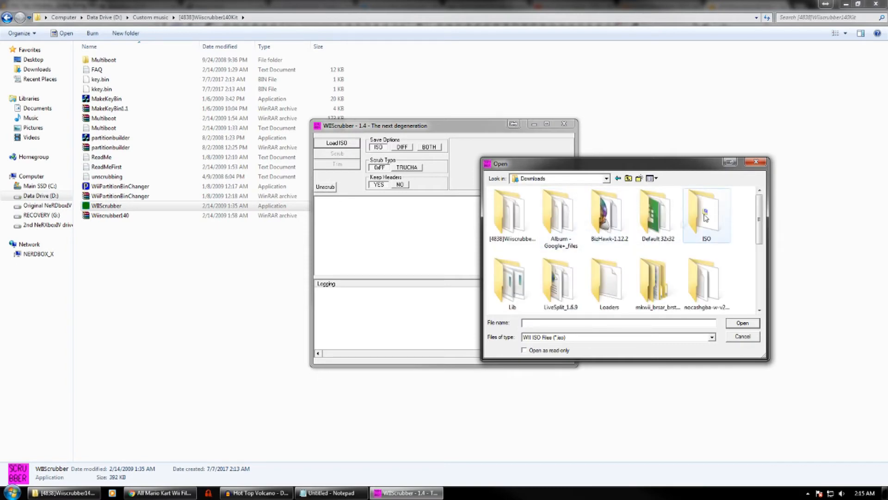
pyautogui.doubleClick(707, 220)
pyautogui.doubleClick(510, 201)
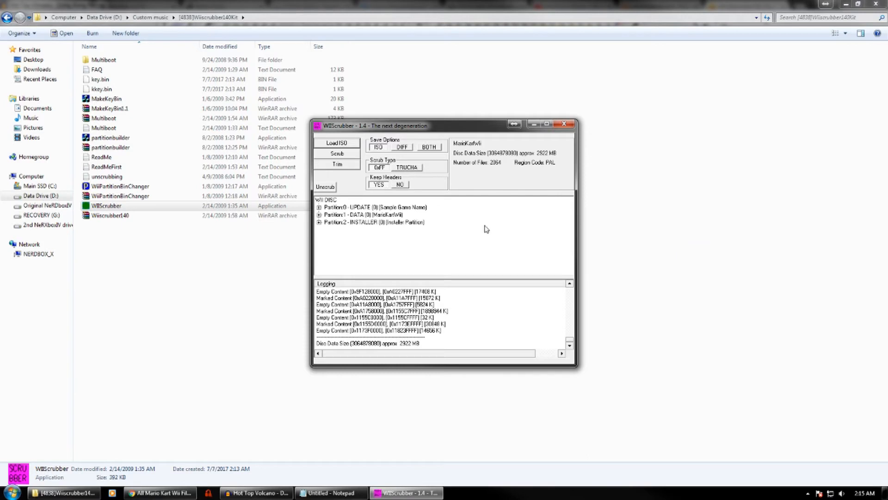
# Replace revo_kart.brsar in the DATA partition's sound folder with the patched revo_kart.brsar from the Custom music folder on Data Drive (D:).
pyautogui.click(319, 215)
pyautogui.scroll(-3, 376, 237)
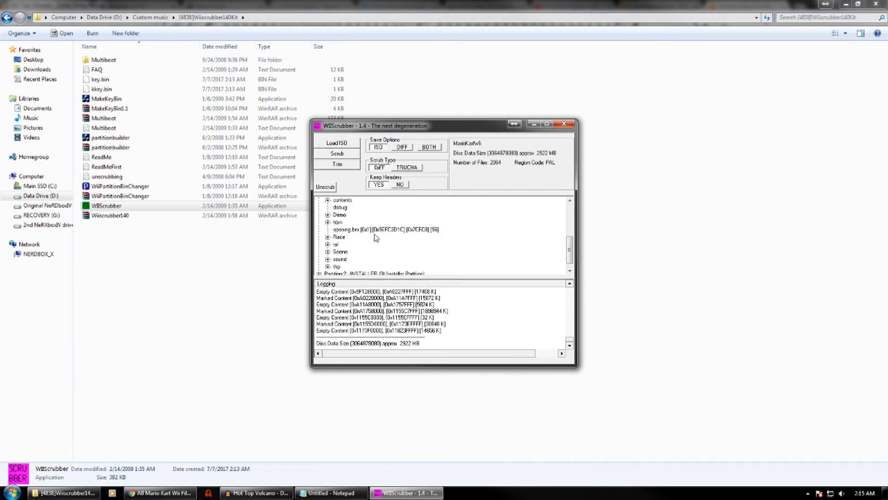
pyautogui.click(328, 251)
pyautogui.scroll(-1, 401, 244)
pyautogui.click(363, 245)
pyautogui.rightClick(364, 246)
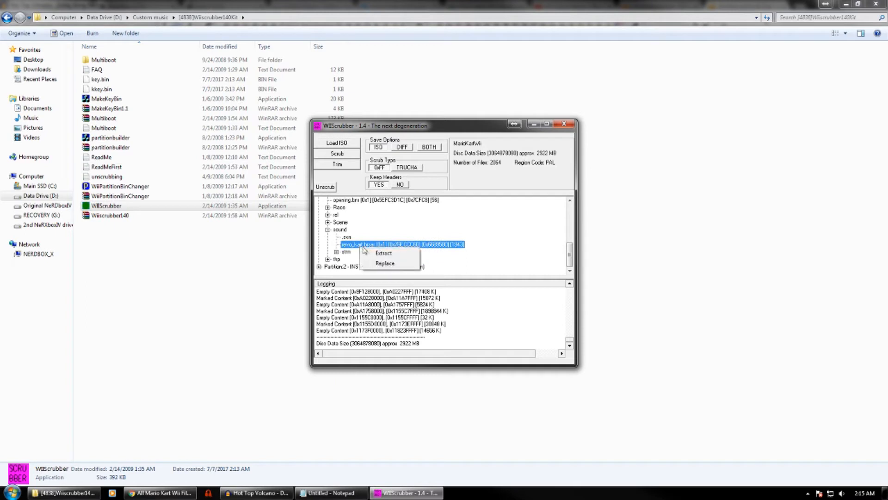
pyautogui.click(385, 262)
pyautogui.click(628, 179)
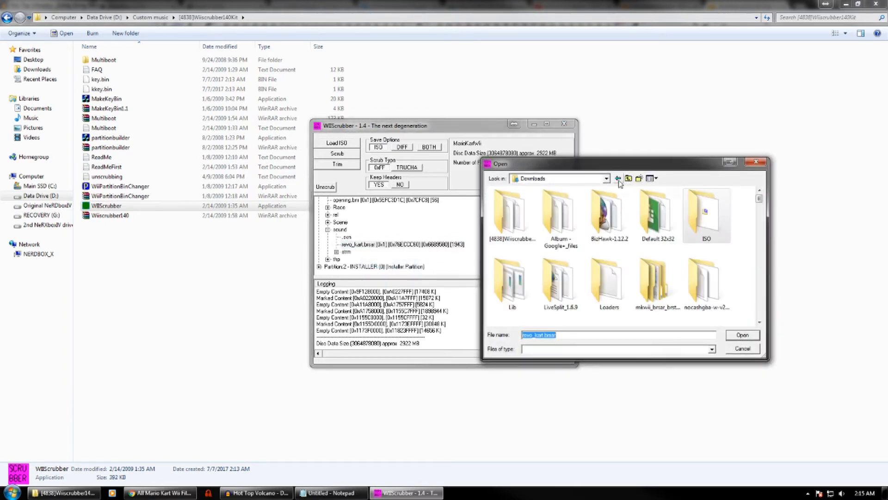
pyautogui.click(607, 179)
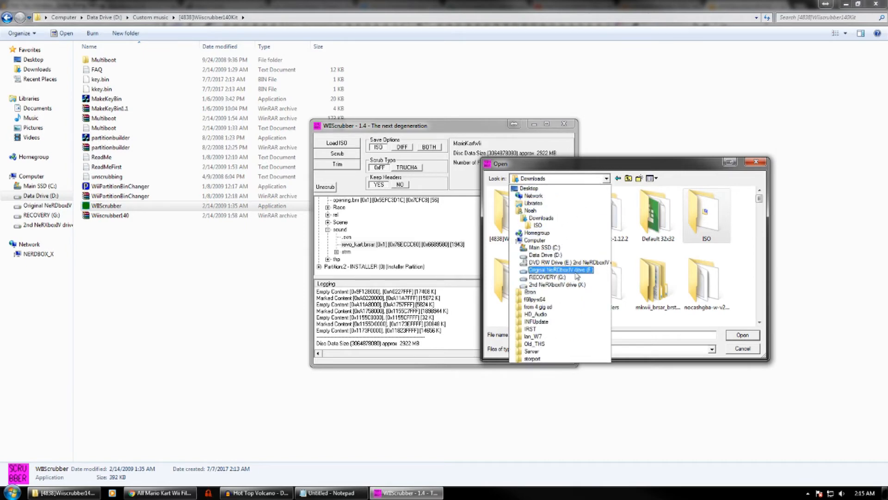
pyautogui.click(546, 255)
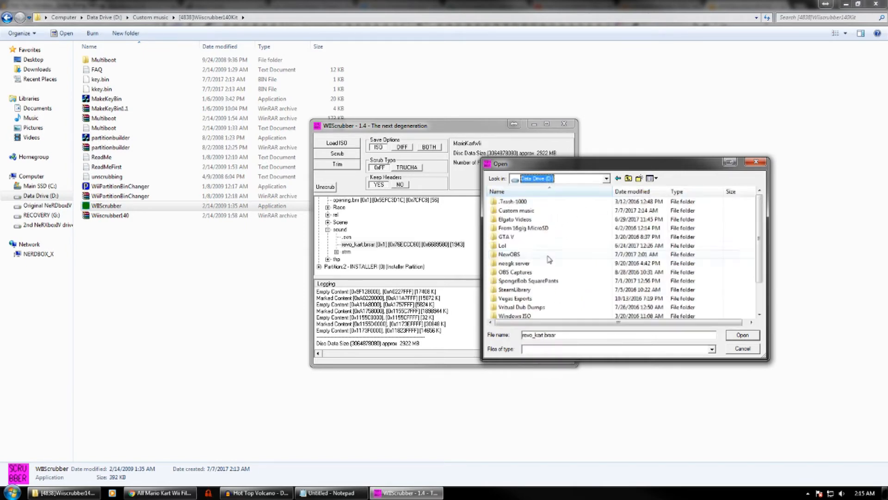
pyautogui.doubleClick(527, 211)
pyautogui.scroll(-1, 536, 287)
pyautogui.click(517, 307)
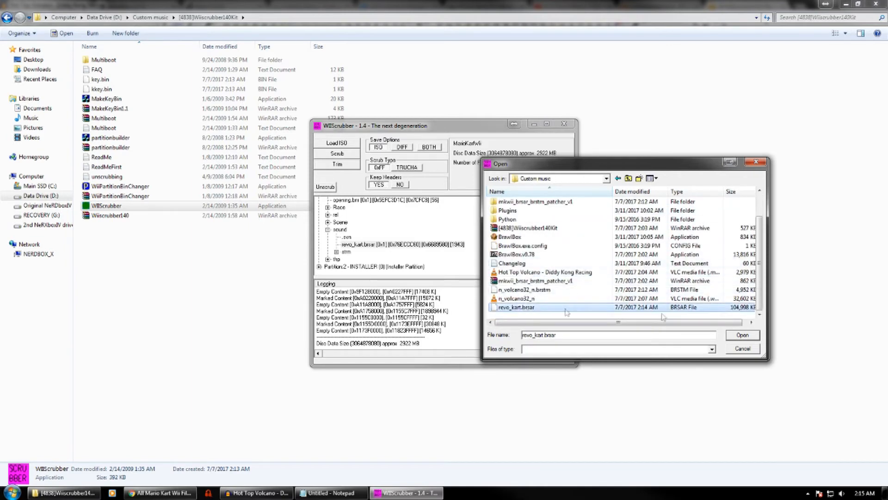
pyautogui.click(740, 335)
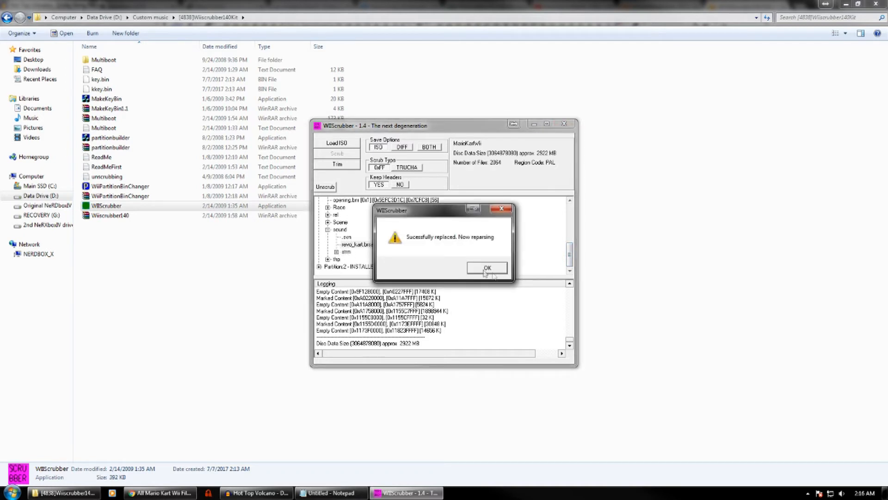
pyautogui.click(486, 268)
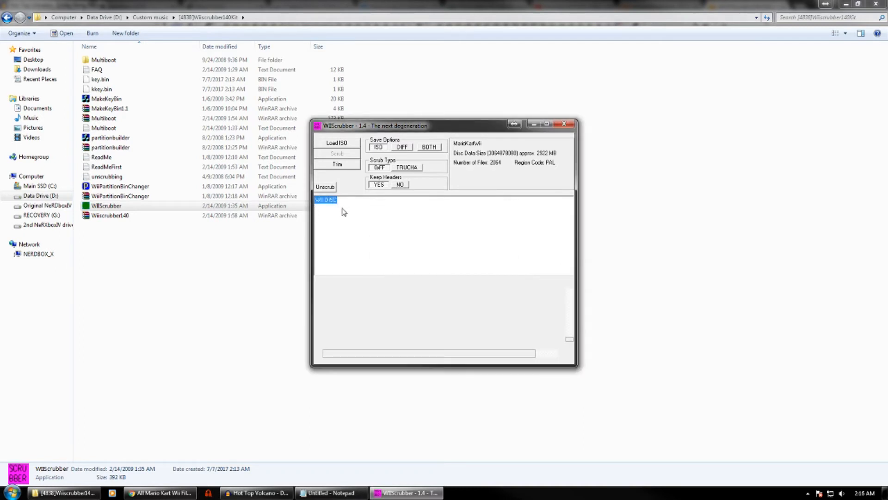
# Replace n_Volcano32_n.brstm in the strm subfolder of sound with the custom n_volcano32_n.brstm from the Custom music folder.
pyautogui.scroll(-2, 362, 242)
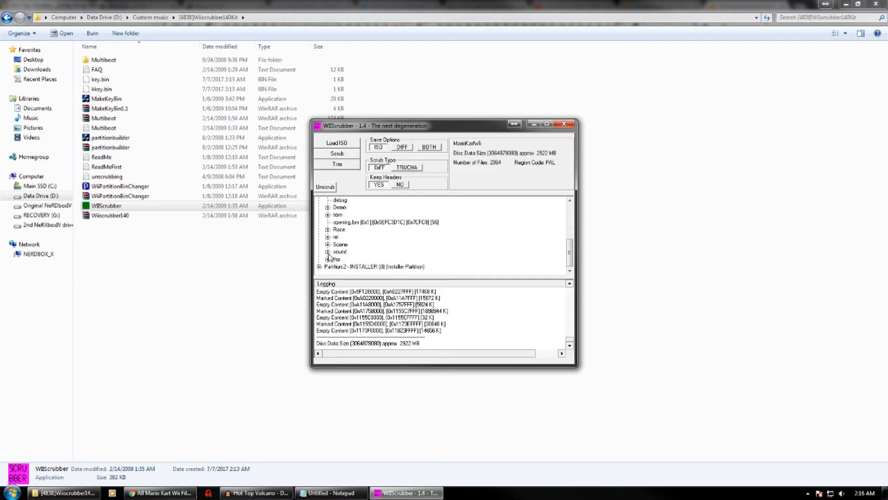
pyautogui.scroll(2, 330, 255)
pyautogui.scroll(-2, 336, 252)
pyautogui.click(328, 252)
pyautogui.scroll(-1, 360, 252)
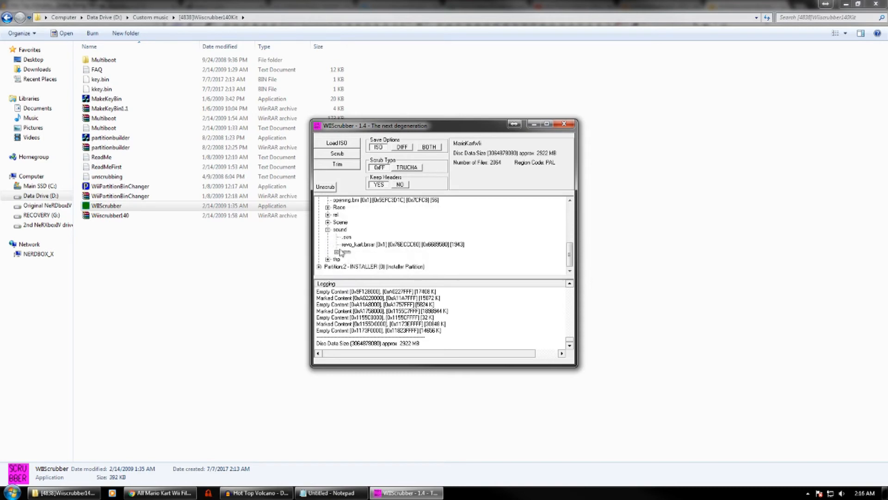
pyautogui.click(337, 252)
pyautogui.scroll(-2, 402, 244)
pyautogui.scroll(-1, 403, 245)
pyautogui.scroll(-5, 402, 247)
pyautogui.click(387, 247)
pyautogui.rightClick(387, 247)
pyautogui.click(415, 260)
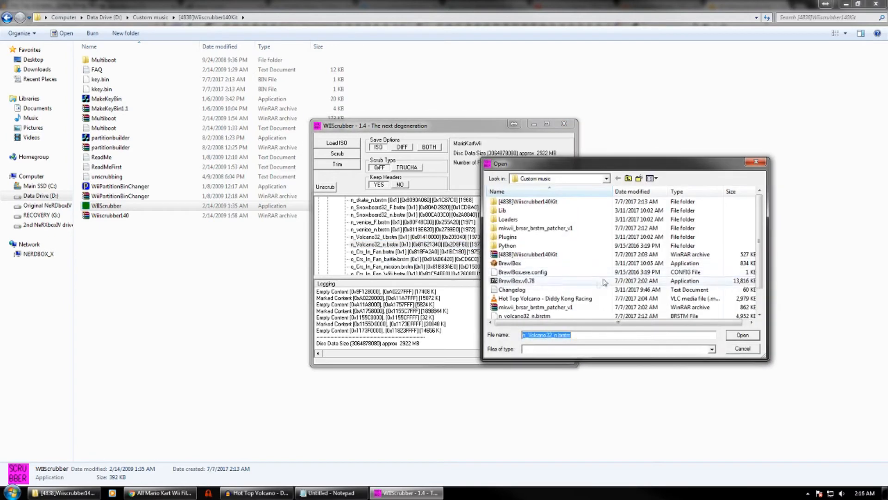
pyautogui.click(537, 317)
pyautogui.scroll(-1, 669, 294)
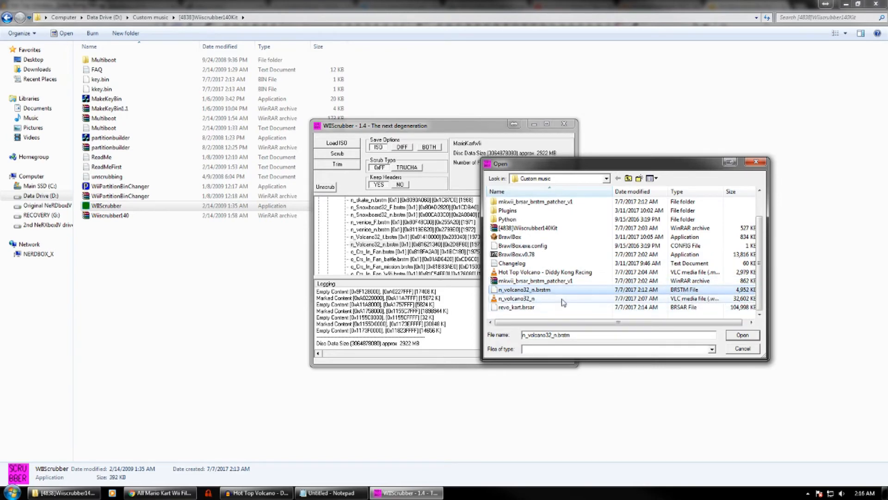
pyautogui.click(742, 335)
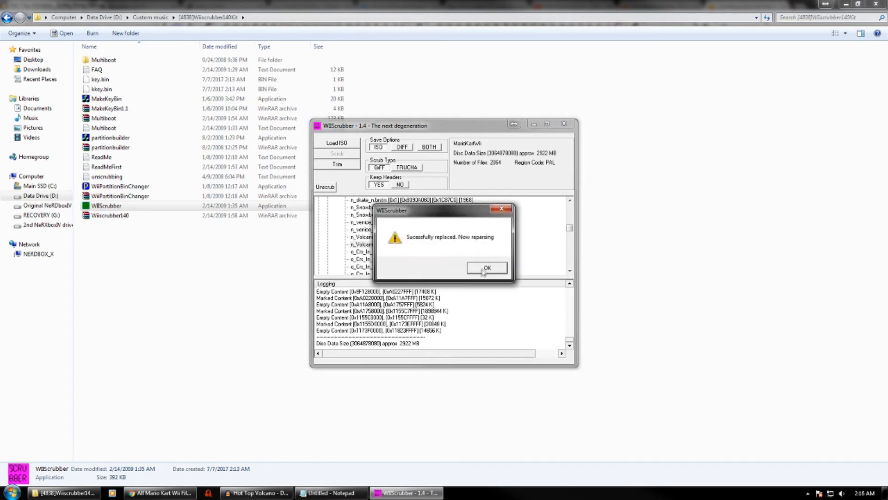
pyautogui.click(486, 268)
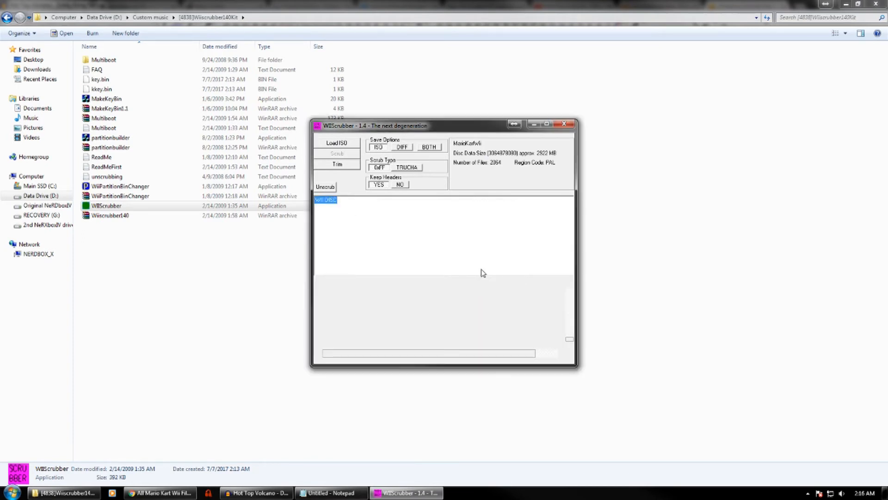
# Exit WIIScrubber and launch the Dolphin emulator, positioning its window fully on screen.
pyautogui.click(564, 123)
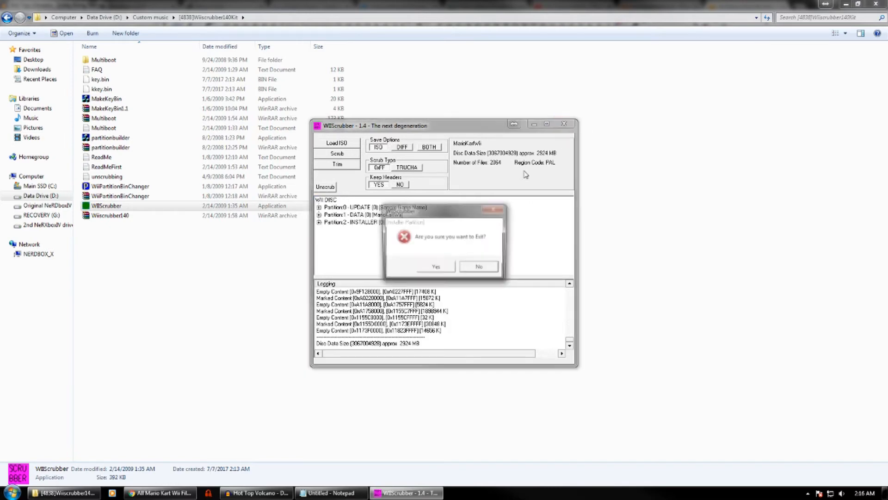
pyautogui.click(418, 266)
pyautogui.press('super')
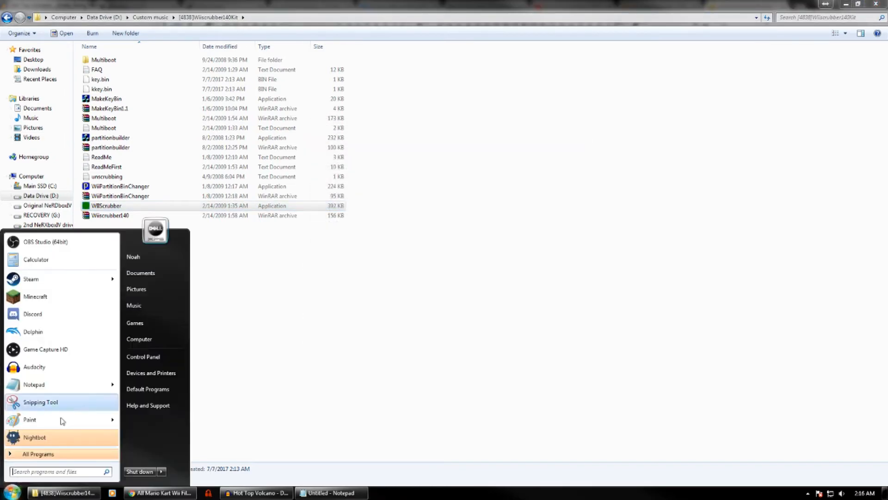
pyautogui.click(54, 338)
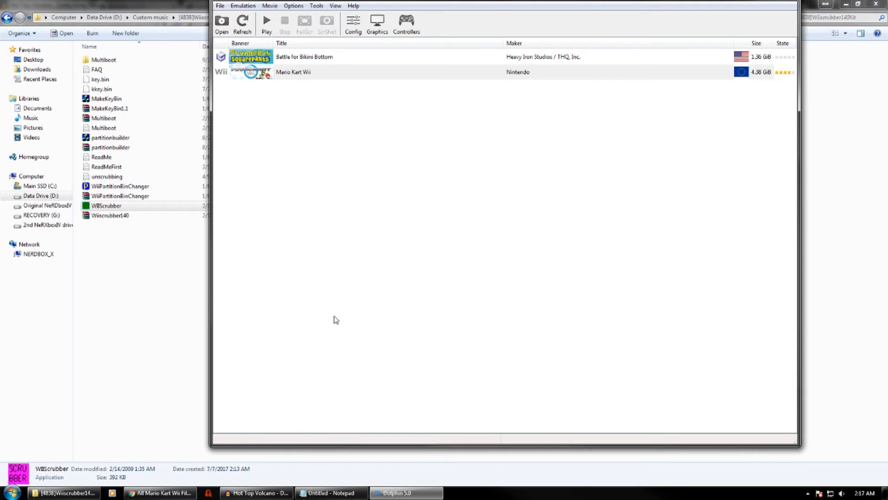
pyautogui.moveTo(428, 1); pyautogui.dragTo(379, 14)
# Review the enhancement and hack settings in Dolphin's graphics configuration and close it.
pyautogui.click(319, 42)
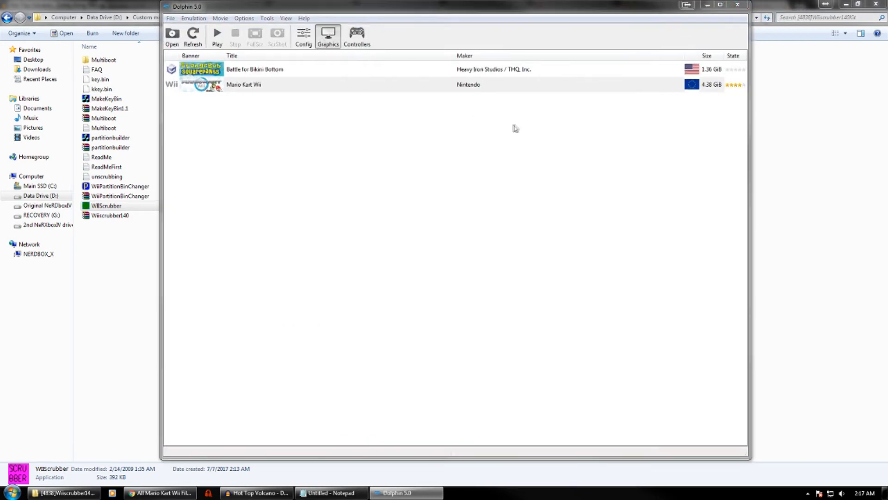
pyautogui.click(424, 113)
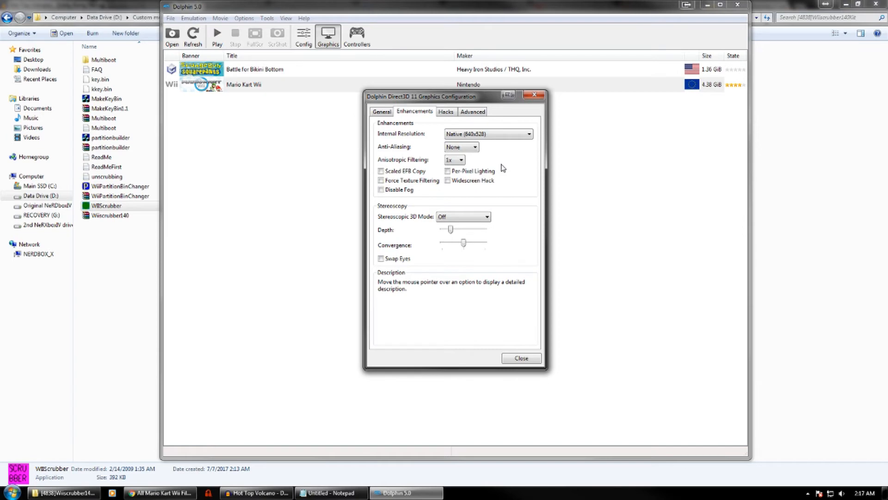
pyautogui.click(446, 112)
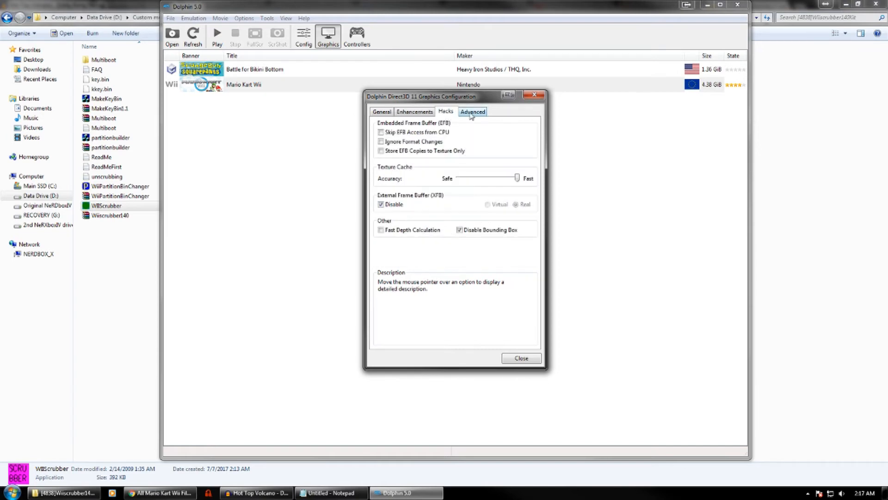
pyautogui.click(507, 362)
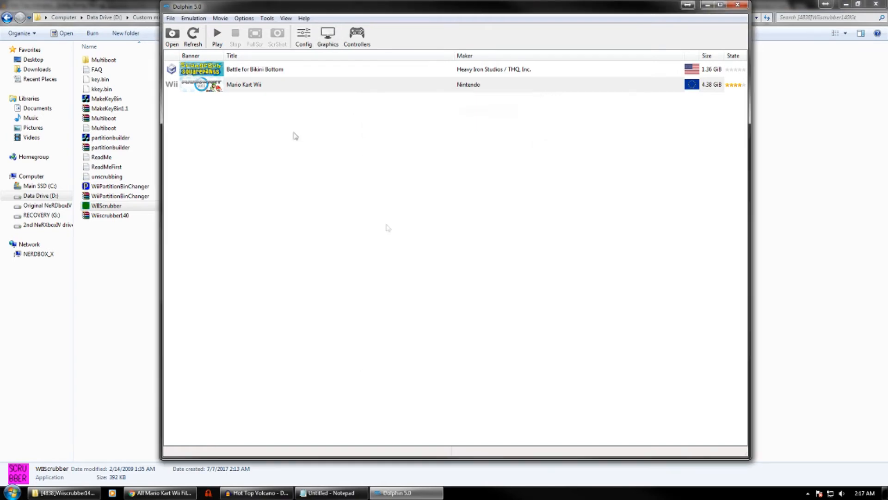
# Select Mario Kart Wii in the game list and set Dolphin's audio volume to 13 %.
pyautogui.click(256, 89)
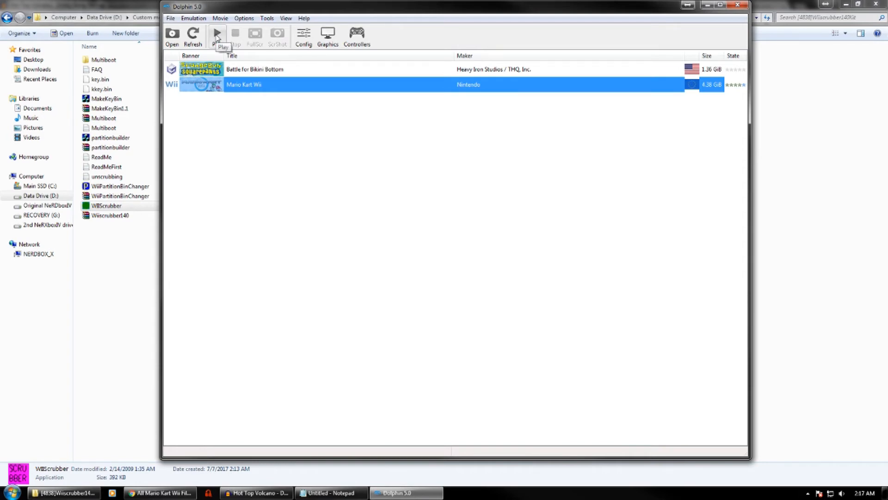
pyautogui.click(304, 37)
pyautogui.click(551, 113)
pyautogui.click(303, 36)
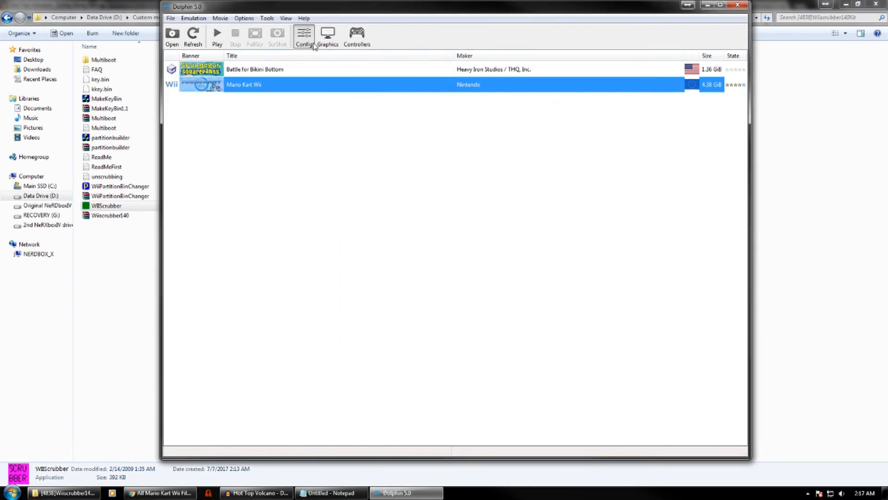
pyautogui.click(415, 130)
pyautogui.moveTo(540, 187); pyautogui.dragTo(542, 184)
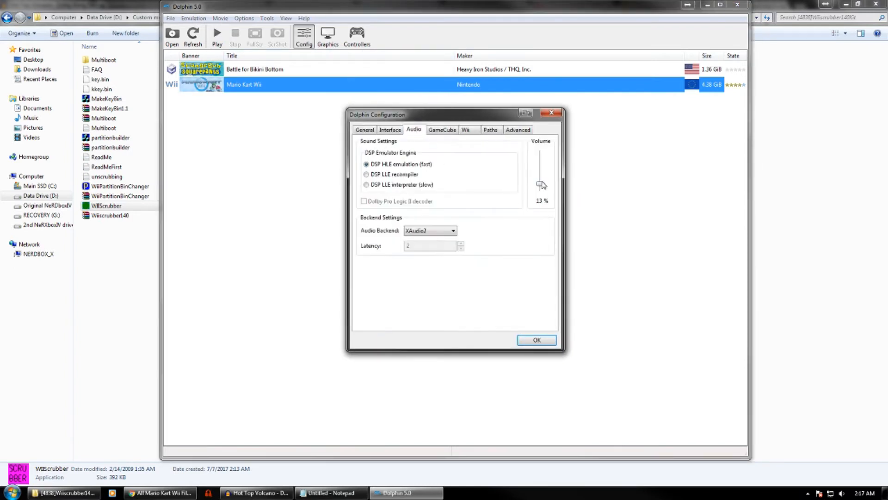
pyautogui.click(537, 342)
# Start Mario Kart Wii and raise Dolphin's level in the Windows volume mixer to just below the speakers' level.
pyautogui.click(219, 37)
pyautogui.moveTo(374, 10)
pyautogui.mouseDown()
pyautogui.moveTo(330, 9)
pyautogui.moveTo(365, 14)
pyautogui.mouseUp()
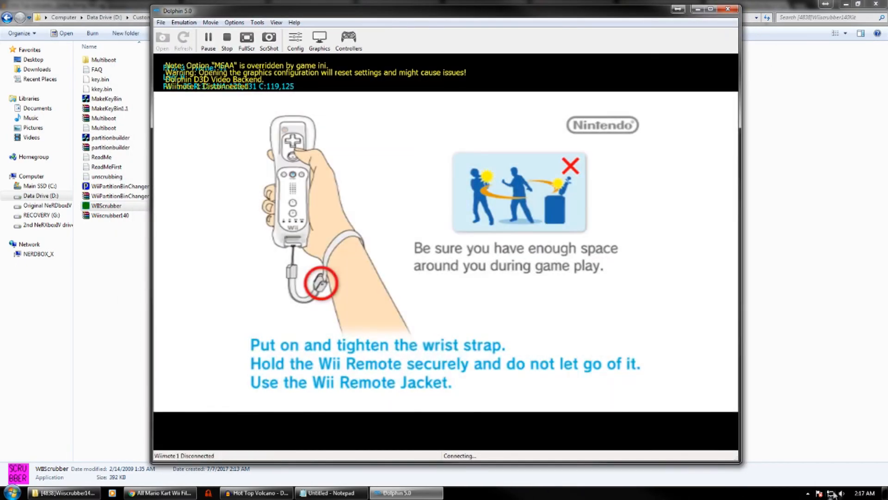
pyautogui.click(841, 494)
pyautogui.click(844, 475)
pyautogui.moveTo(794, 433); pyautogui.dragTo(795, 422)
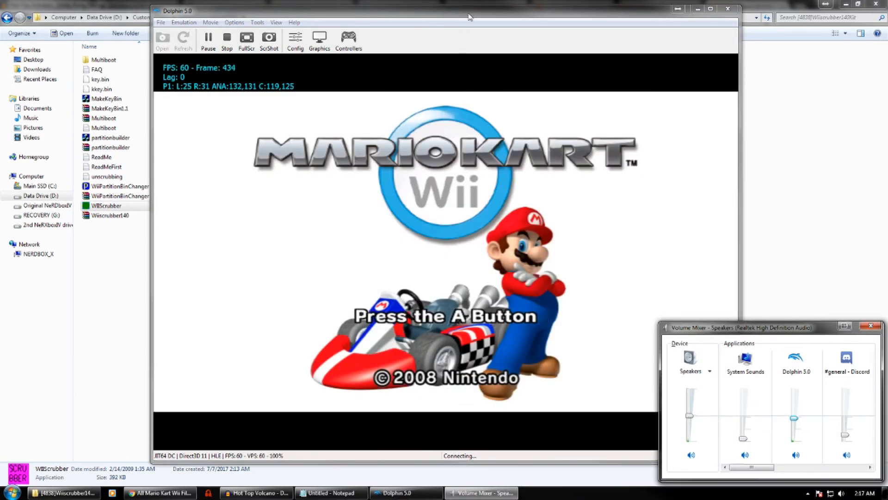
pyautogui.click(468, 15)
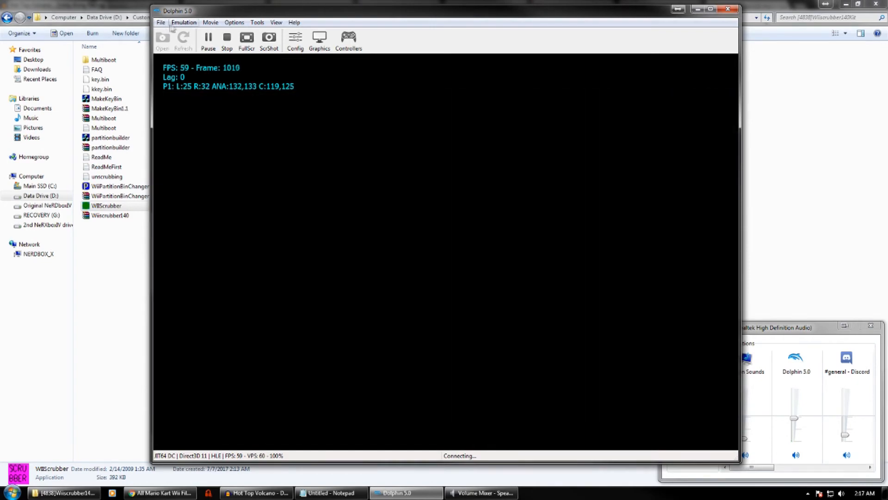
pyautogui.click(183, 22)
pyautogui.click(191, 43)
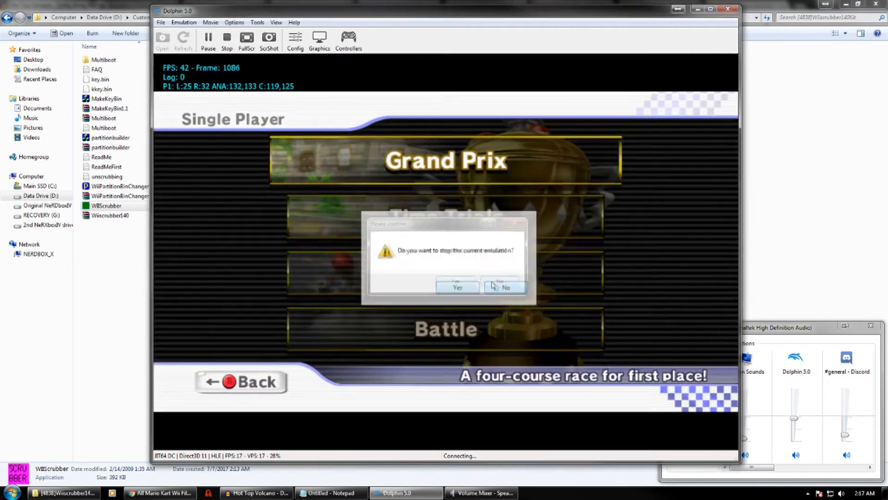
pyautogui.click(499, 281)
pyautogui.click(212, 23)
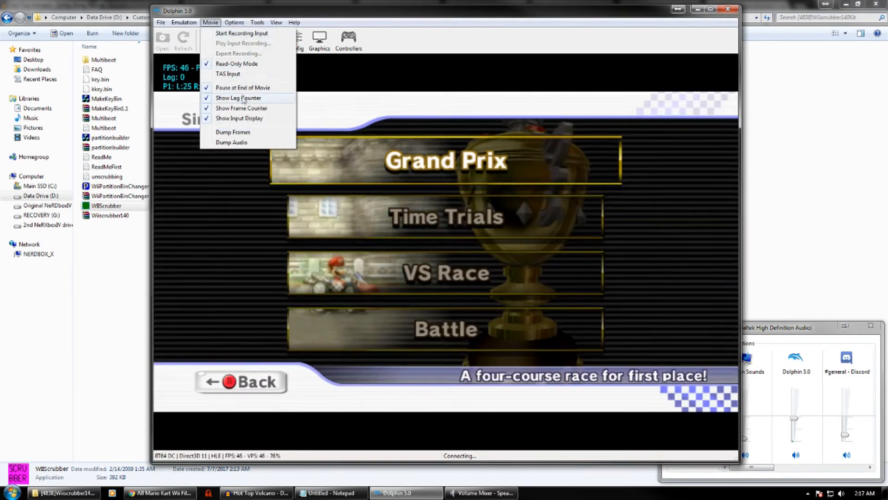
pyautogui.click(304, 18)
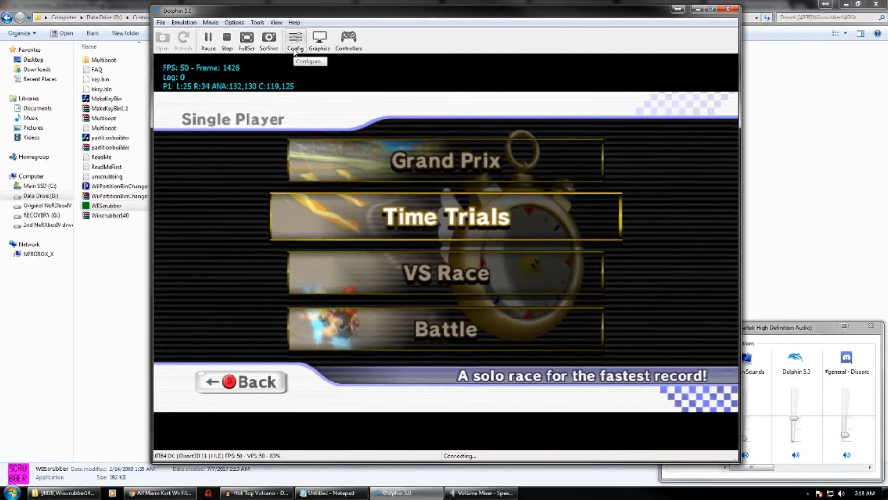
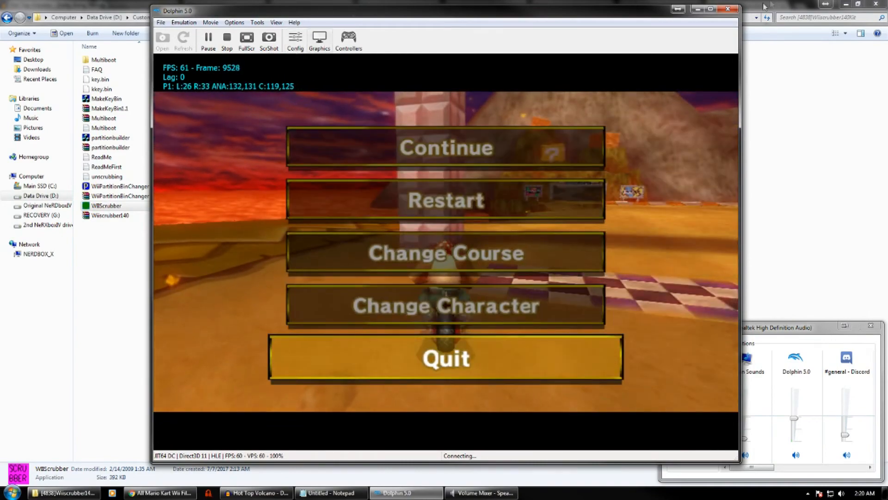
# Stop the running game, close Dolphin, and switch to the Hot Top Volcano project in Audacity.
pyautogui.click(735, 12)
pyautogui.click(443, 281)
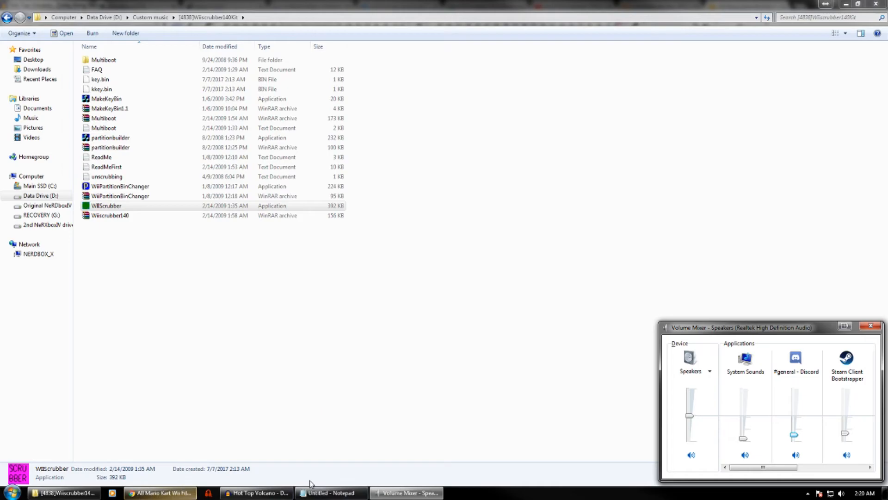
pyautogui.click(272, 495)
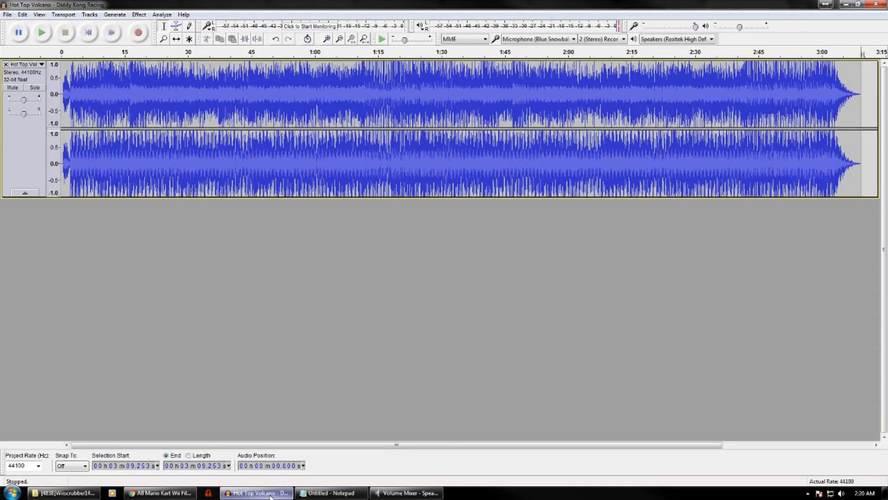
# Select the entire Hot Top Volcano track and preview a pitch change from F to F#/Gb.
pyautogui.hotkey('ctrl', 'a')
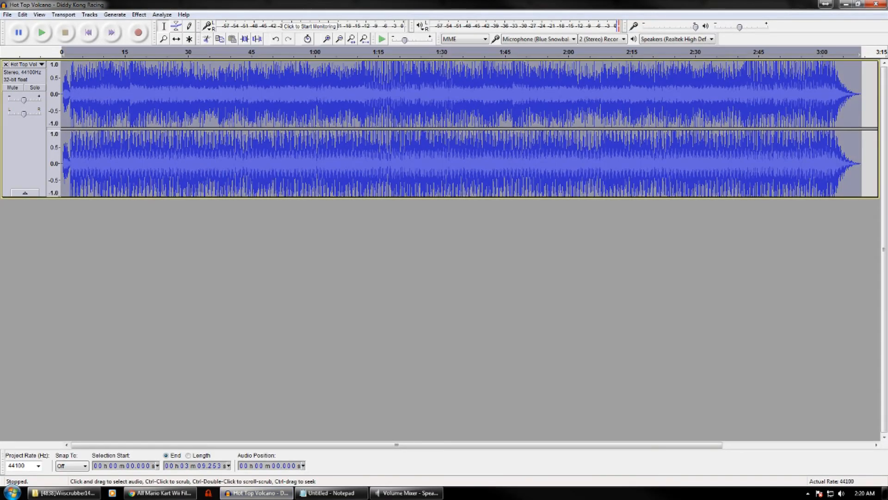
pyautogui.click(139, 15)
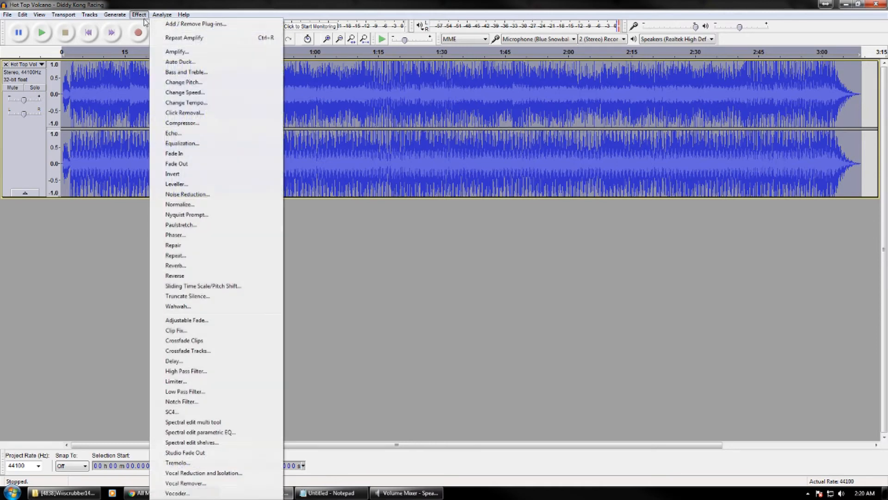
pyautogui.click(197, 83)
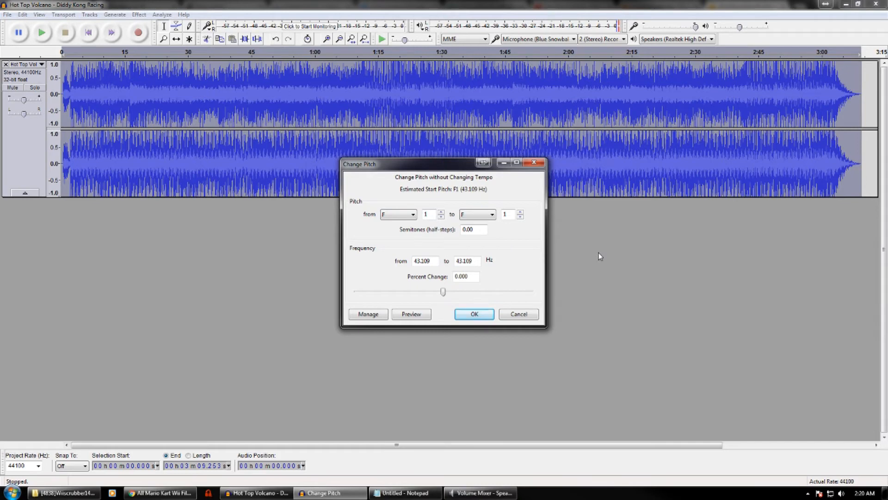
pyautogui.click(484, 216)
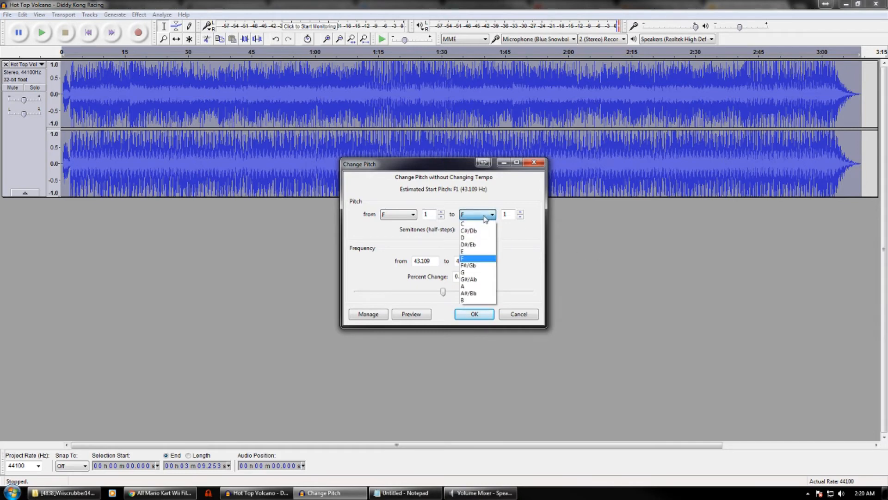
pyautogui.click(492, 268)
pyautogui.click(409, 314)
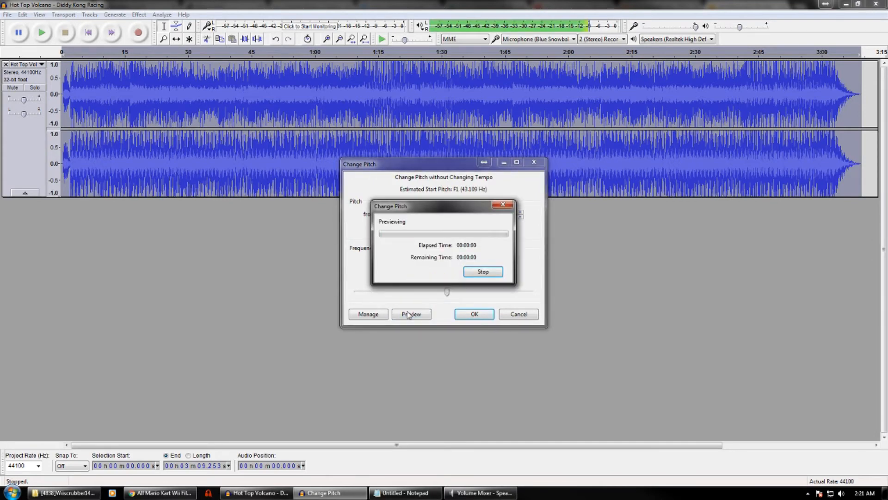
pyautogui.click(503, 205)
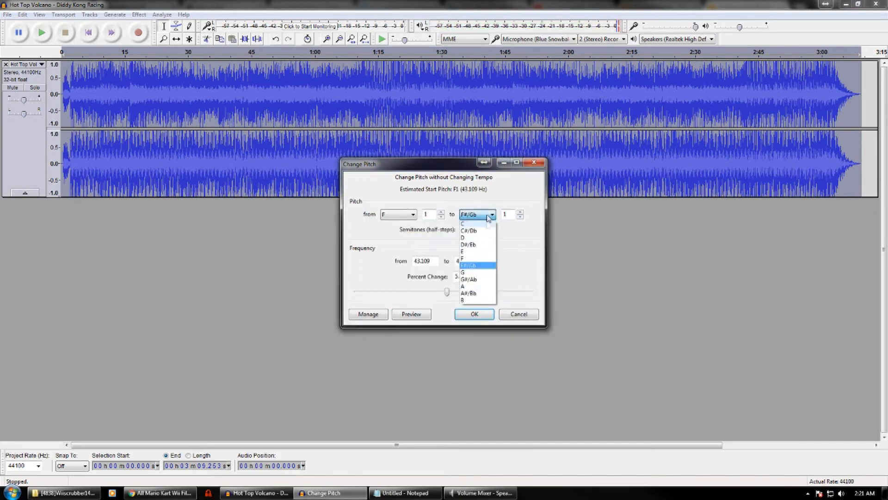
# Set the target pitch to G, preview it and apply the pitch change to the track.
pyautogui.click(468, 272)
pyautogui.click(425, 314)
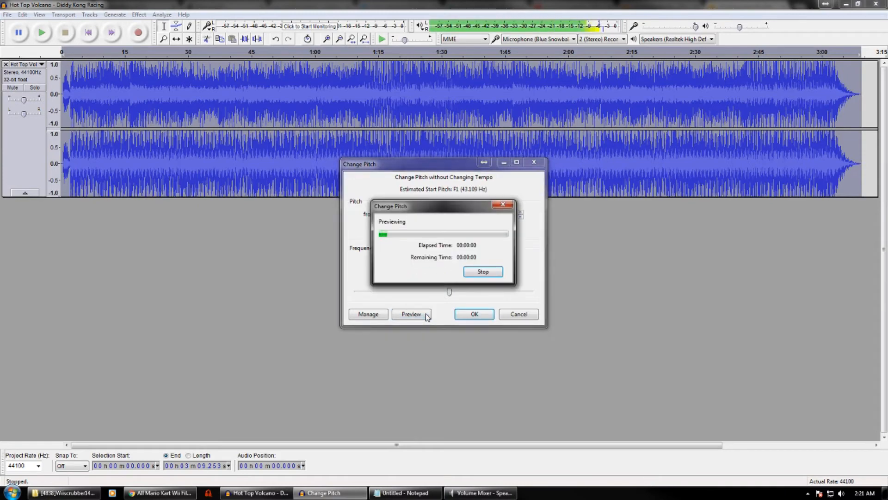
pyautogui.click(485, 273)
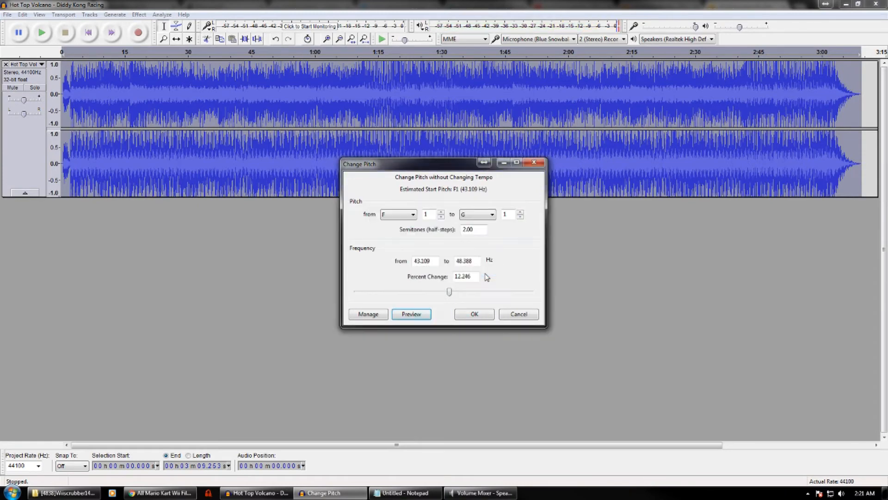
pyautogui.click(471, 314)
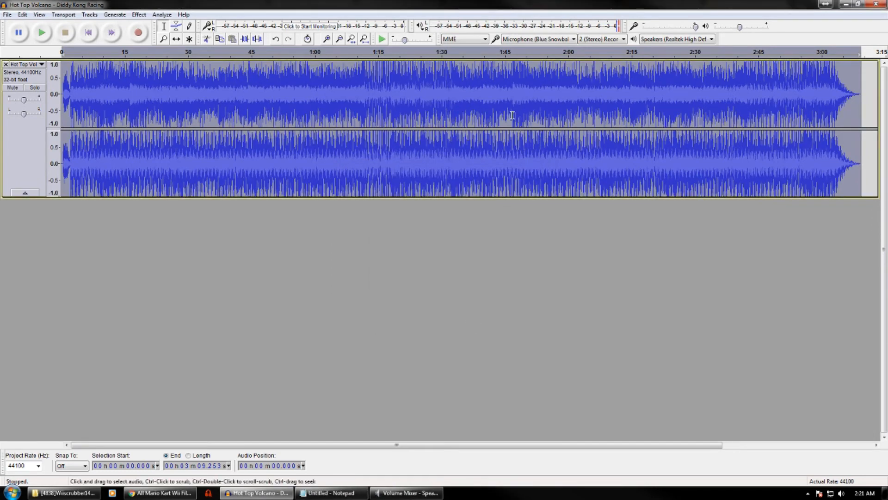
# Preview and apply a 10 percent tempo increase to the whole track without changing its pitch.
pyautogui.click(138, 15)
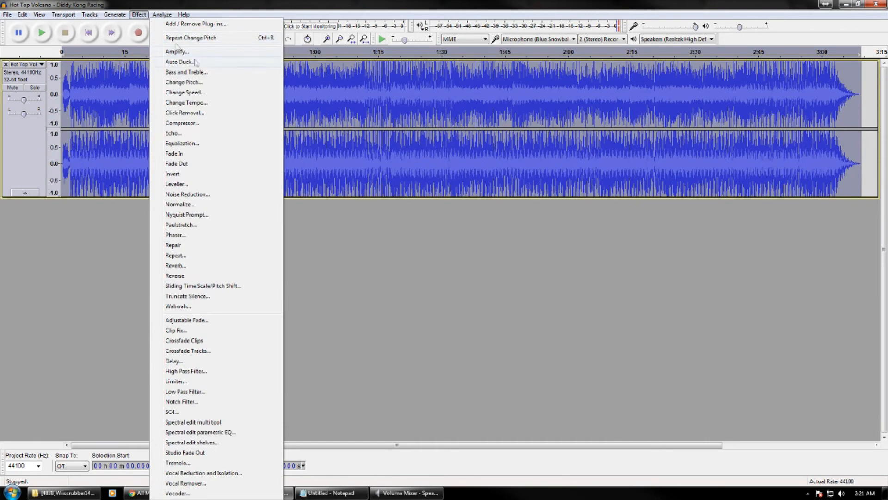
pyautogui.click(190, 102)
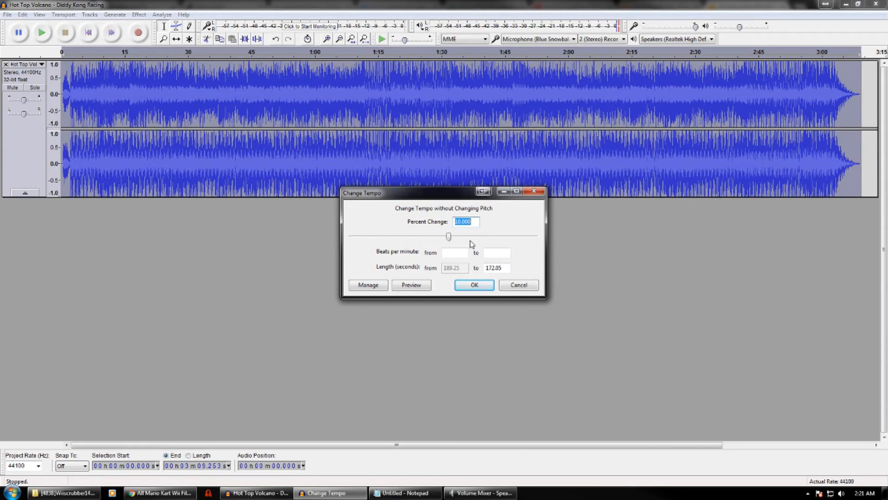
pyautogui.click(431, 285)
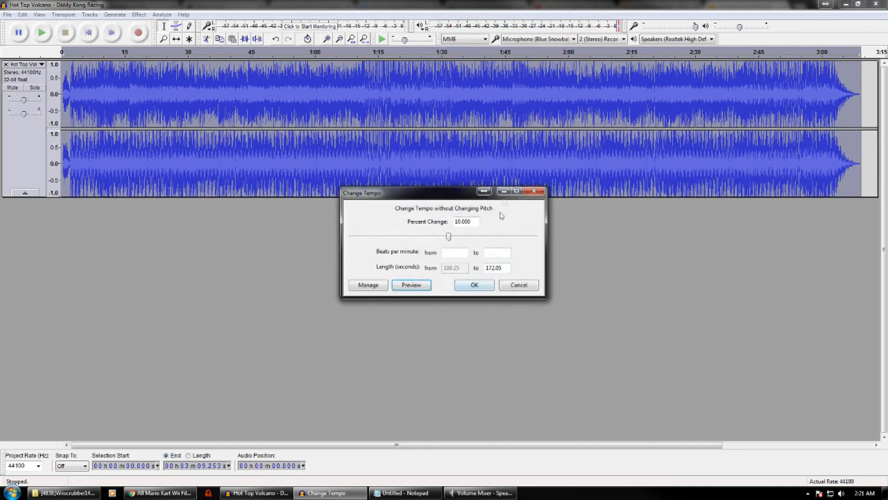
pyautogui.click(485, 286)
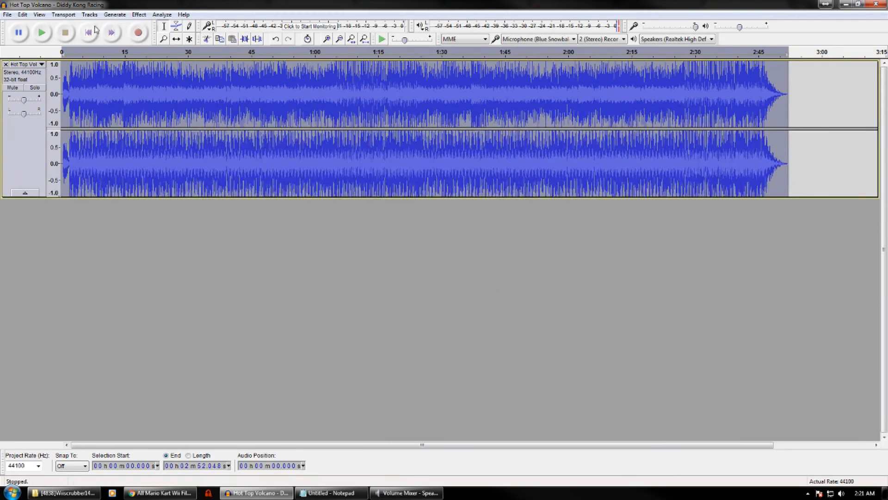
# Export the sped-up track to the Custom music folder as a 16-bit PCM WAV named n_volcano32_f, leaving its metadata blank.
pyautogui.click(8, 14)
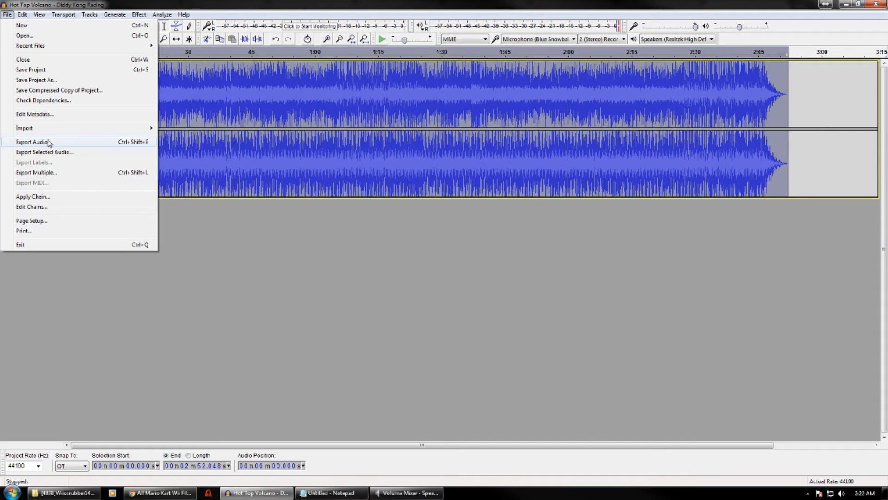
pyautogui.click(62, 145)
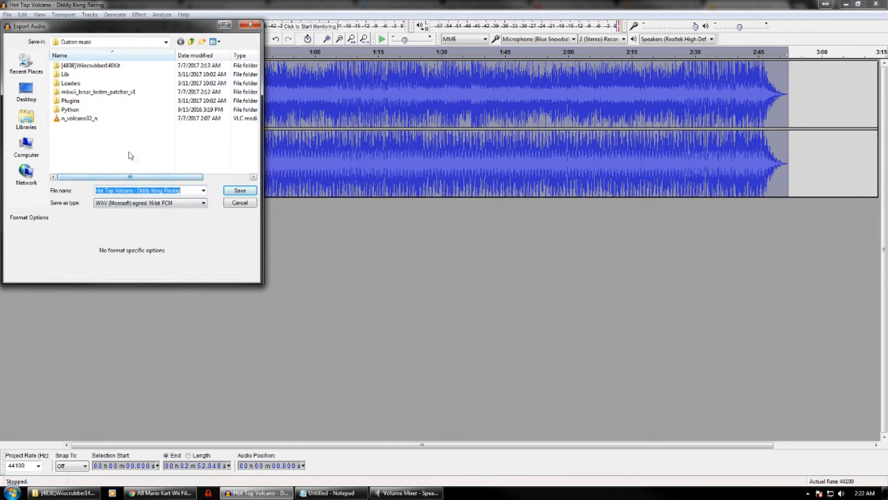
pyautogui.click(89, 119)
pyautogui.click(144, 189)
pyautogui.press('End')
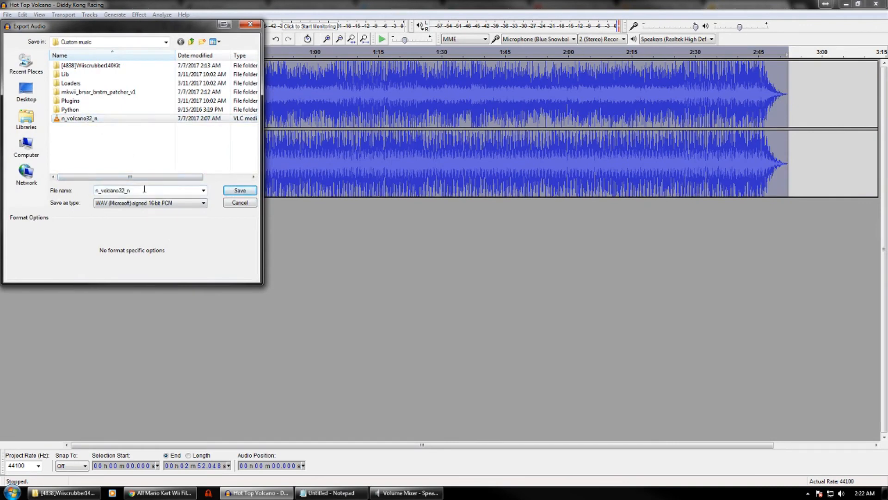
pyautogui.press('BackSpace')
pyautogui.write('f')
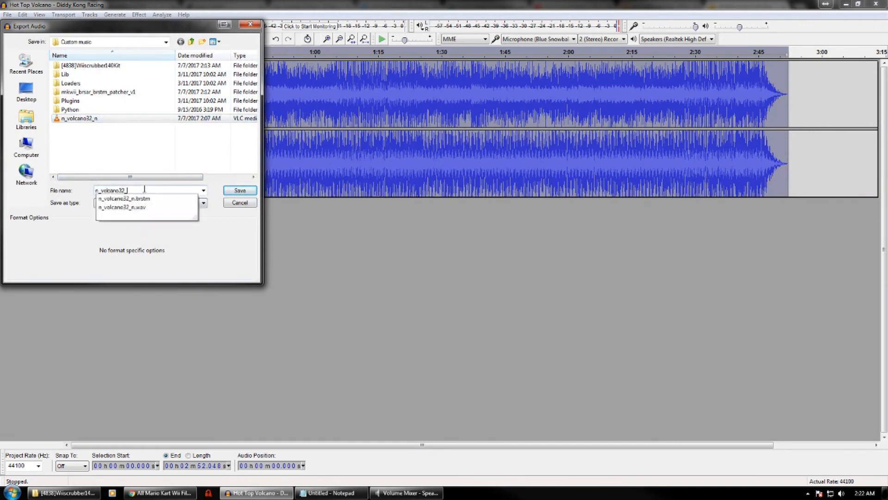
pyautogui.click(247, 192)
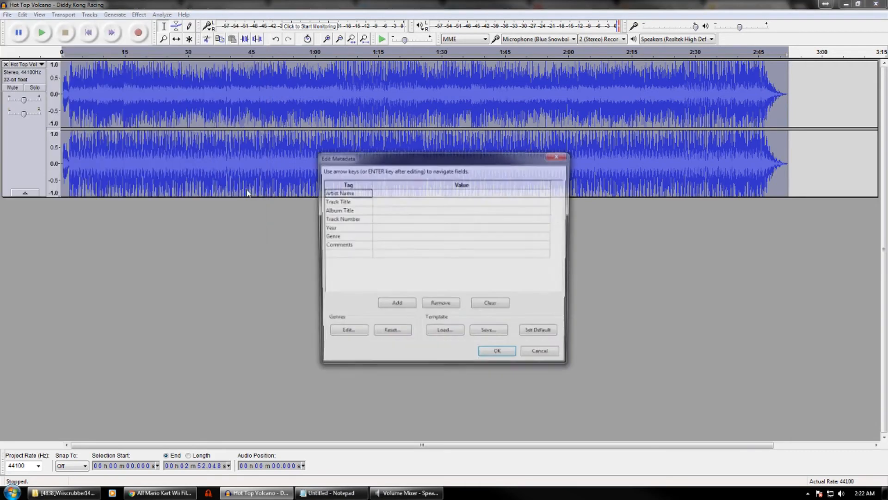
pyautogui.click(499, 356)
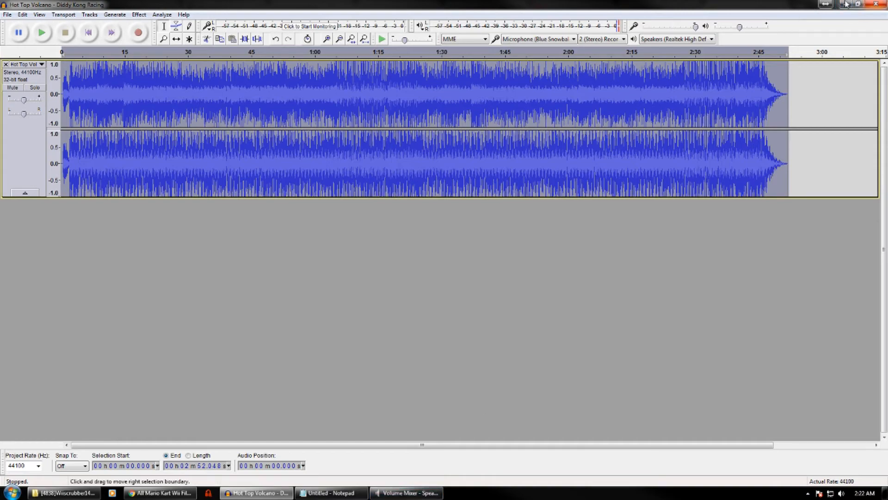
# Minimize Audacity, go to the Custom music folder and launch BrawlBox, declining the update.
pyautogui.click(845, 4)
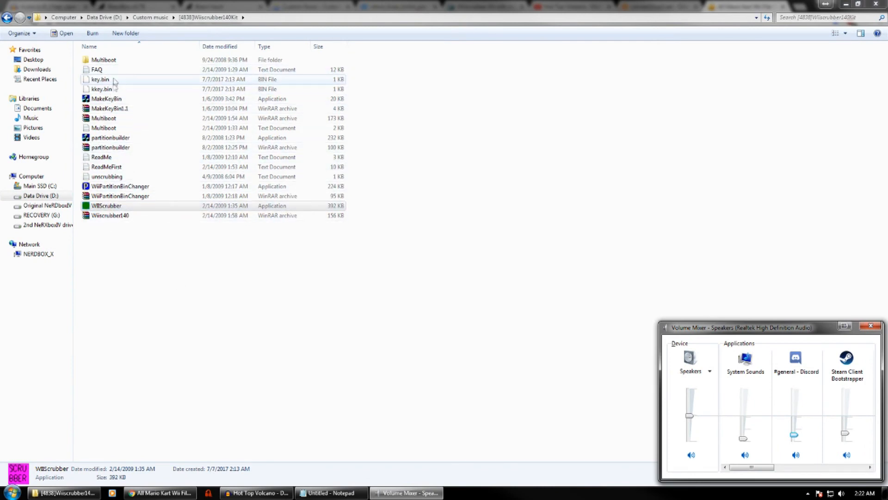
pyautogui.click(162, 17)
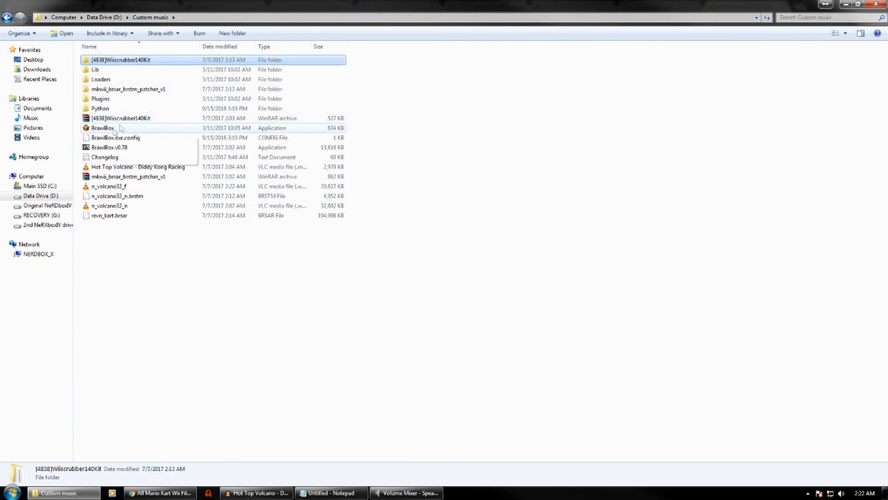
pyautogui.click(185, 128)
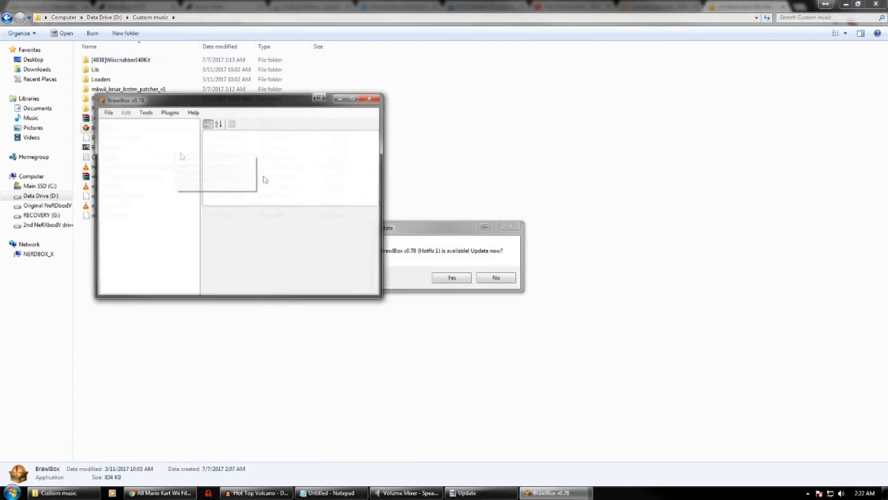
pyautogui.click(490, 276)
pyautogui.click(107, 112)
pyautogui.moveTo(139, 122)
pyautogui.moveTo(199, 134)
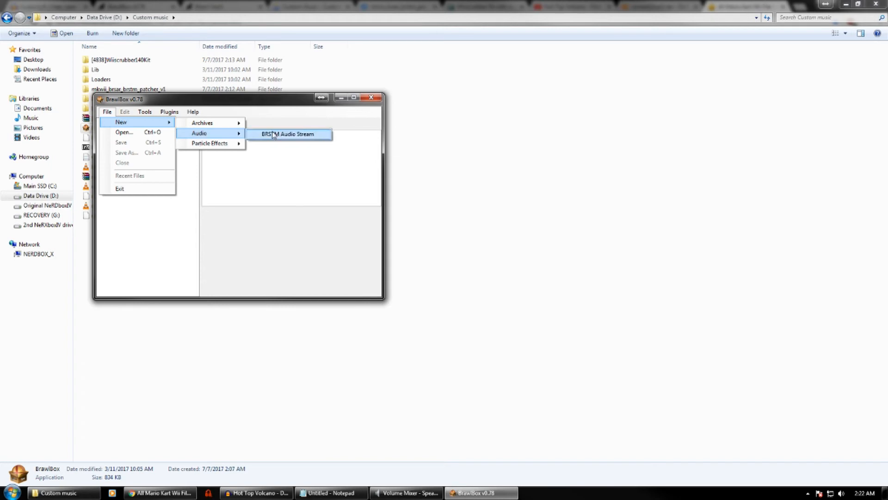
pyautogui.click(274, 135)
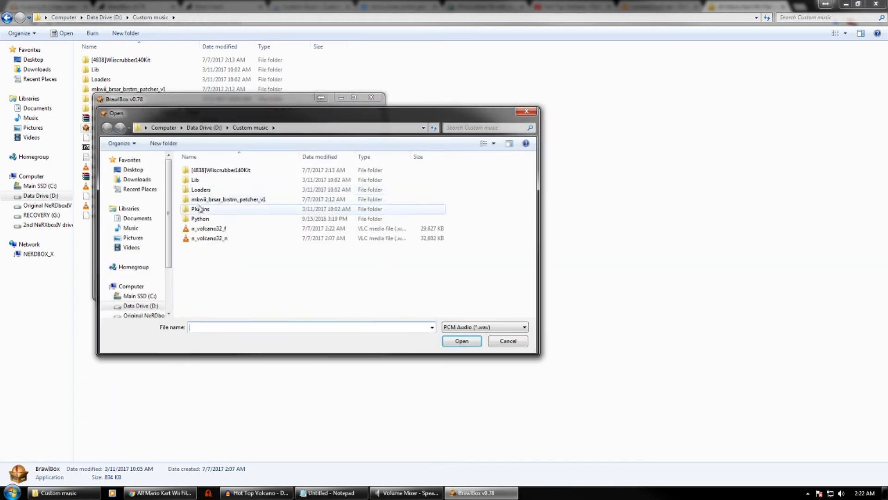
pyautogui.click(229, 229)
pyautogui.click(461, 341)
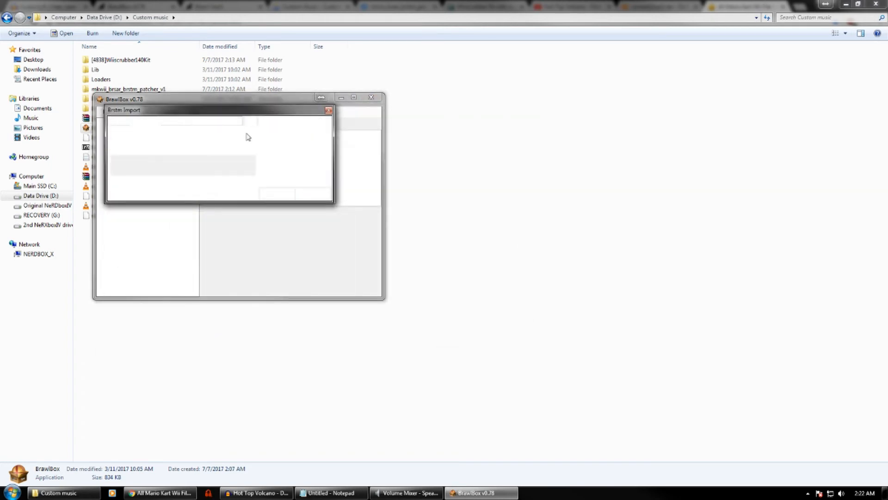
pyautogui.moveTo(287, 115); pyautogui.dragTo(292, 267)
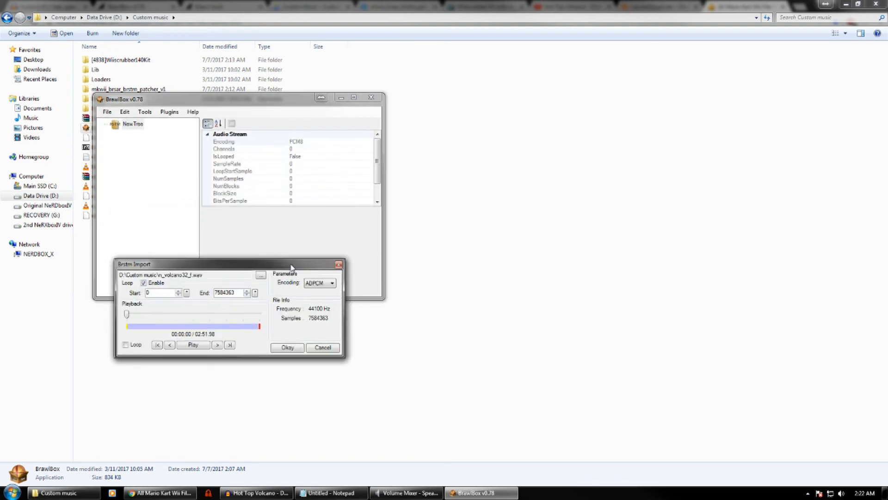
pyautogui.click(339, 264)
# Open n_volcano32_n.wav in a new BRSTM audio stream import, note its sample count 8346048 in Notepad and close the import.
pyautogui.click(108, 112)
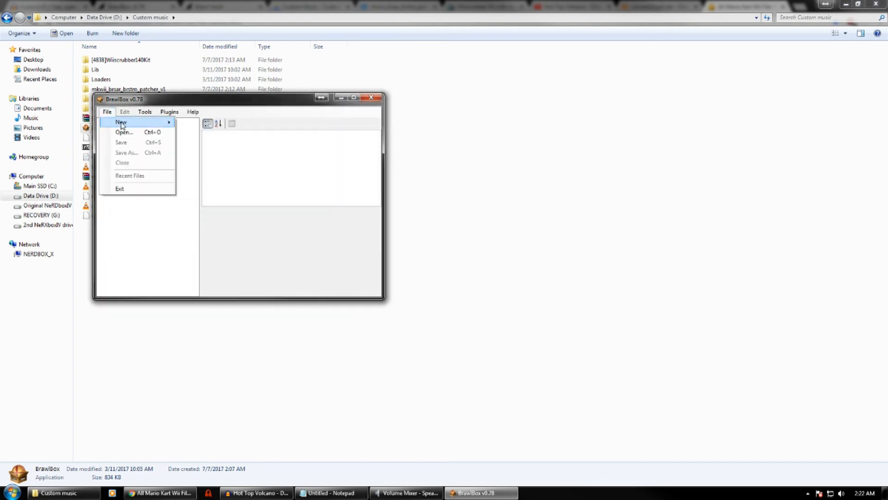
pyautogui.moveTo(139, 122)
pyautogui.moveTo(211, 133)
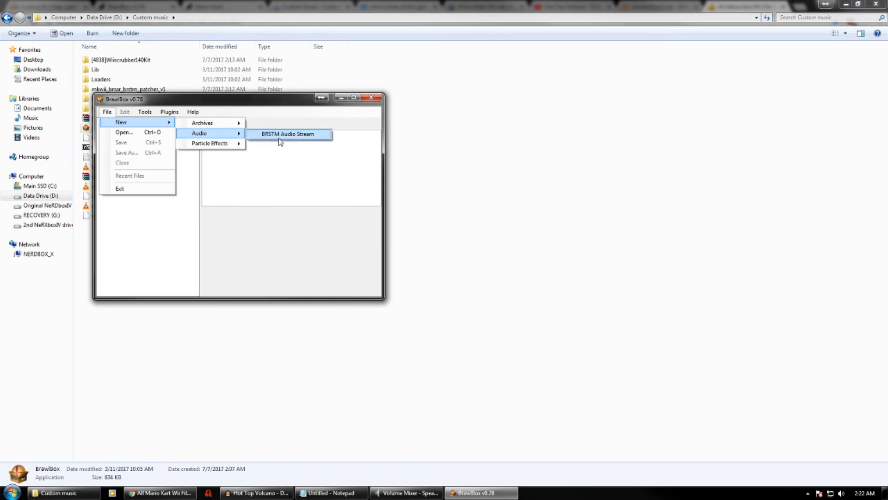
pyautogui.click(287, 133)
pyautogui.click(333, 238)
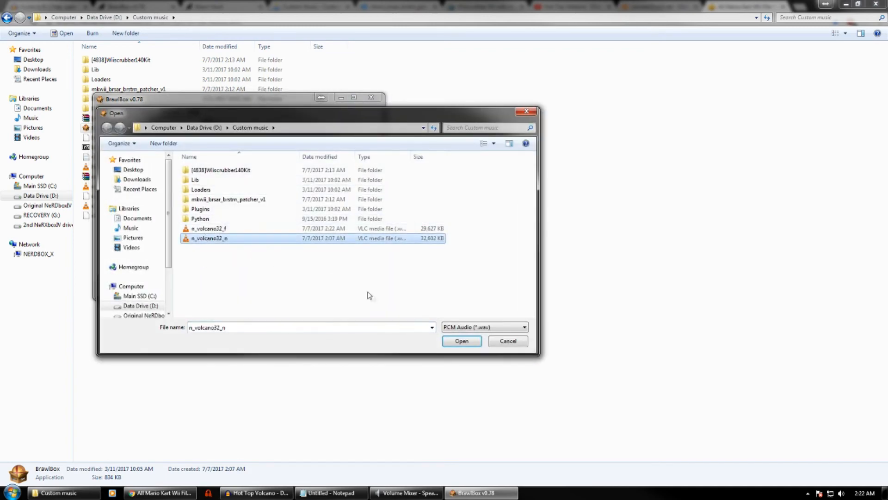
pyautogui.click(466, 342)
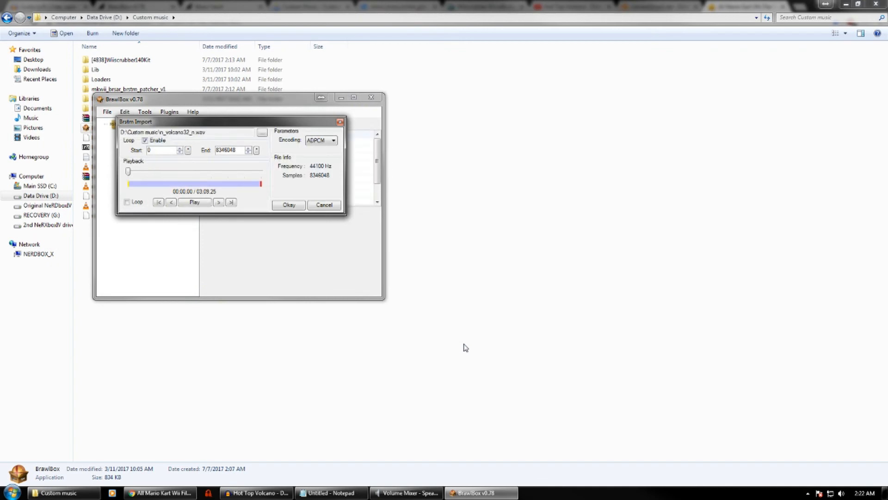
pyautogui.click(241, 149)
pyautogui.click(331, 493)
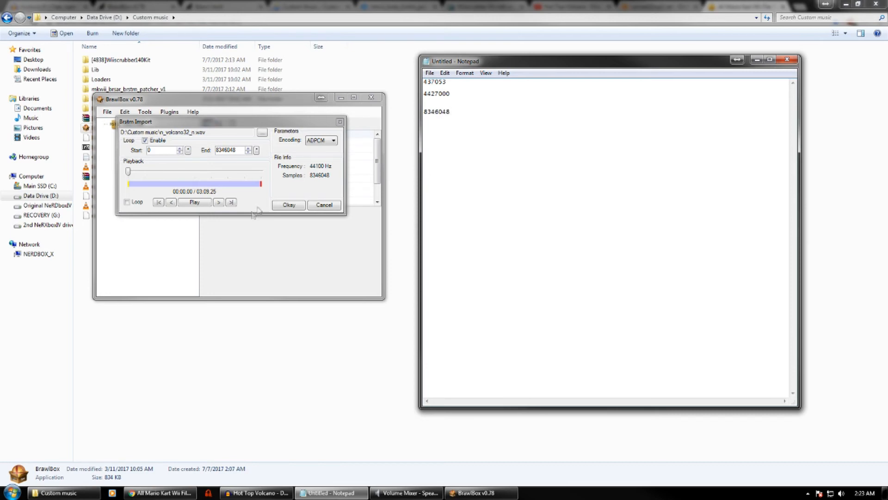
pyautogui.click(340, 121)
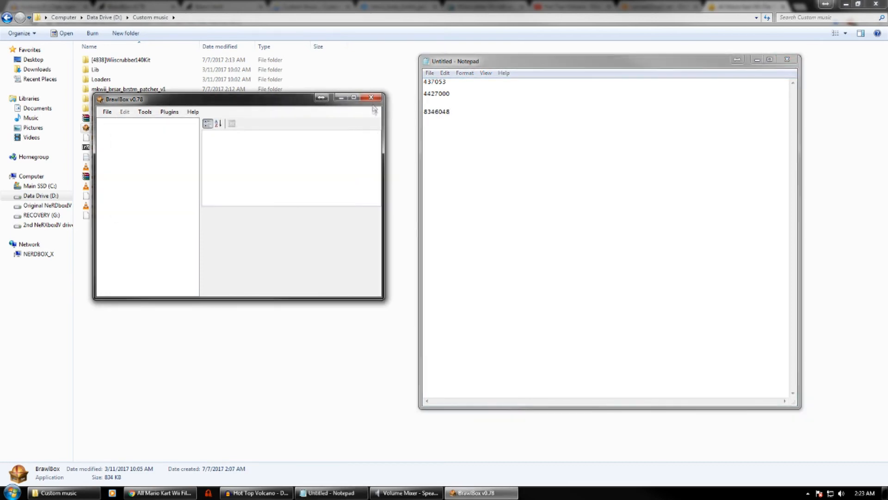
# Create a new BRSTM audio stream from n_volcano32_f.wav and place the import window beside the notes.
pyautogui.click(107, 112)
pyautogui.moveTo(121, 122)
pyautogui.moveTo(194, 134)
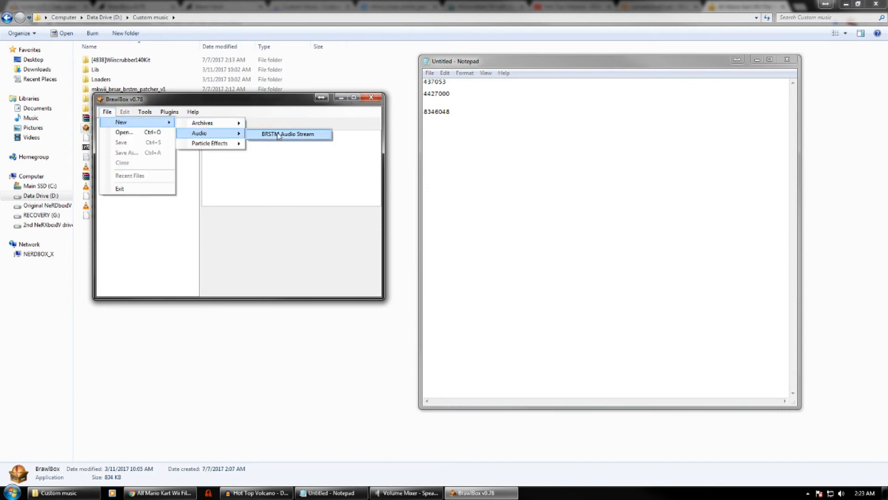
pyautogui.click(277, 133)
pyautogui.click(236, 228)
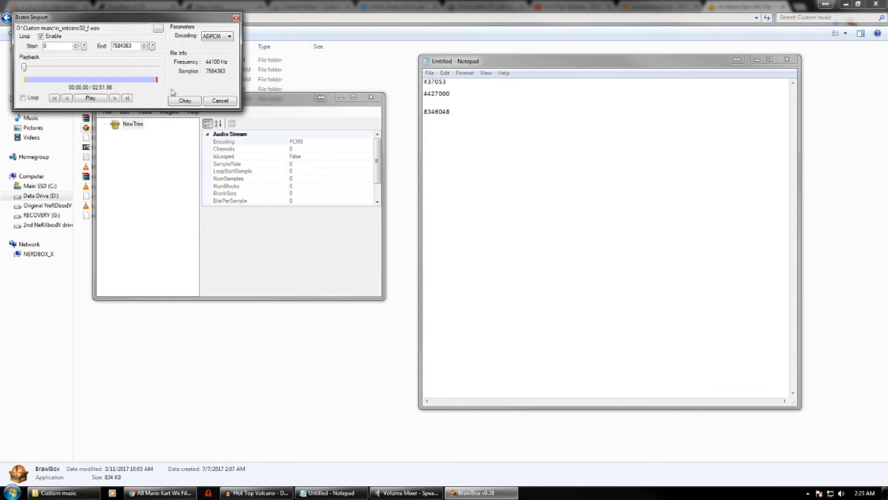
pyautogui.moveTo(151, 19); pyautogui.dragTo(276, 185)
# Write the fraction 8346048 over 7584363 in the Notepad notes, separated by a dashed line.
pyautogui.click(450, 111)
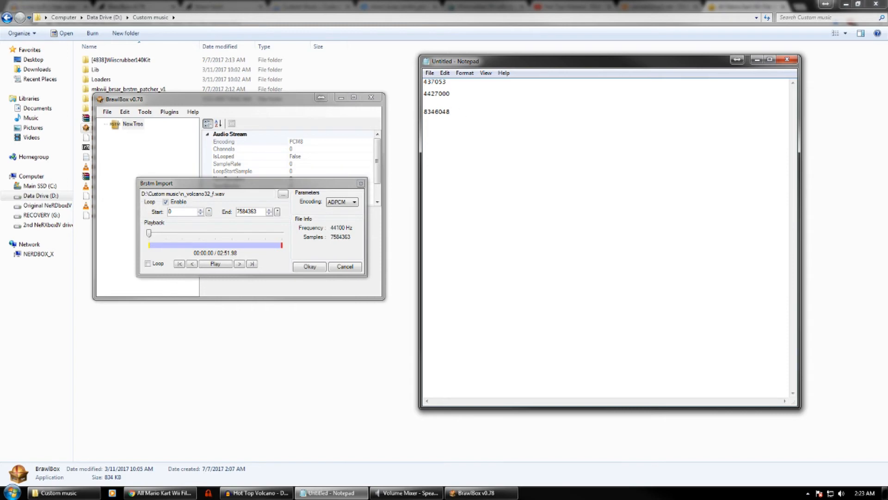
pyautogui.write('---------')
pyautogui.moveTo(446, 122); pyautogui.dragTo(424, 119)
pyautogui.click(425, 130)
pyautogui.write('7584363')
pyautogui.press('Return')
# Complete the proportion with an equals sign and 4427000 above a dashed line, leaving the denominator blank.
pyautogui.click(481, 112)
pyautogui.write('---------')
pyautogui.click(477, 110)
pyautogui.doubleClick(455, 95)
pyautogui.click(459, 97)
pyautogui.moveTo(451, 94); pyautogui.dragTo(431, 108)
pyautogui.click(462, 112)
pyautogui.write('4427')
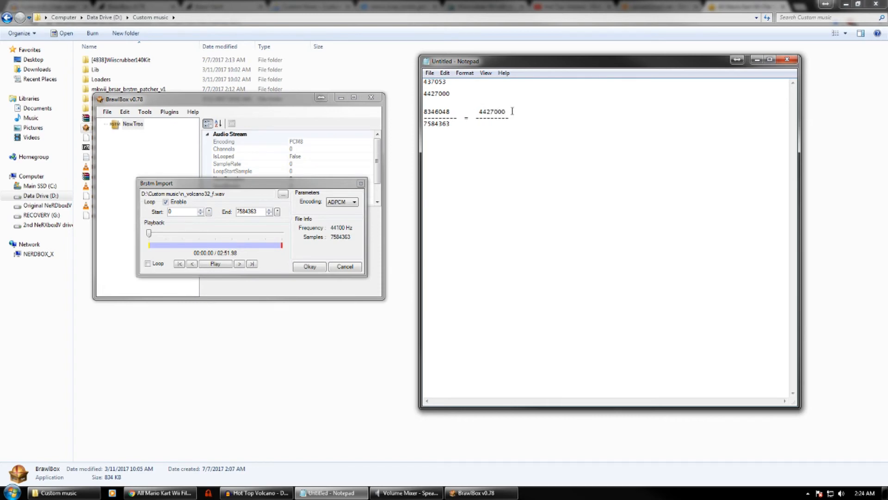
pyautogui.moveTo(509, 112); pyautogui.dragTo(428, 128)
pyautogui.click(451, 124)
pyautogui.click(463, 135)
pyautogui.moveTo(452, 107); pyautogui.dragTo(420, 121)
pyautogui.click(529, 148)
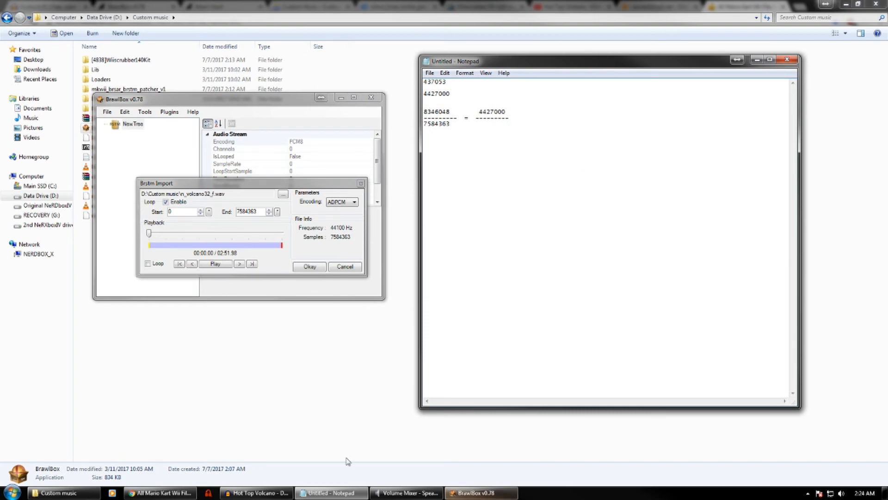
# Open Calculator and compute 4427000 times 7584363 divided by 8346048.
pyautogui.click(11, 492)
pyautogui.click(33, 259)
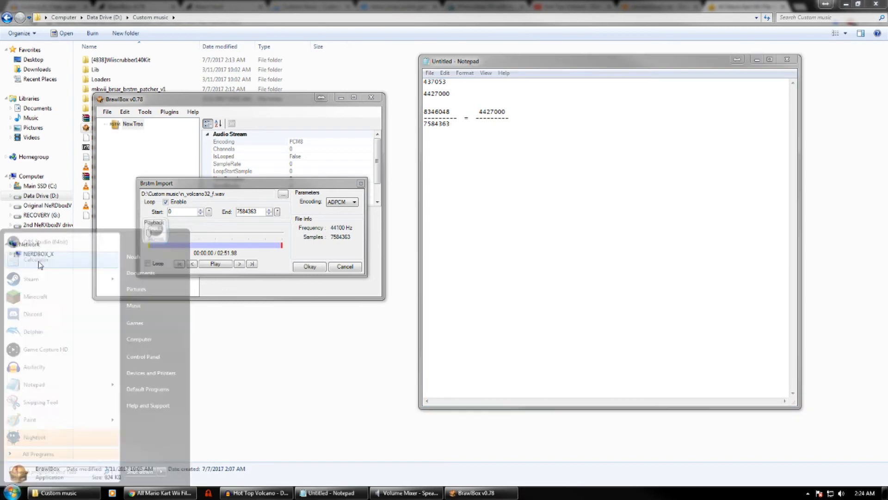
pyautogui.moveTo(166, 166); pyautogui.dragTo(662, 121)
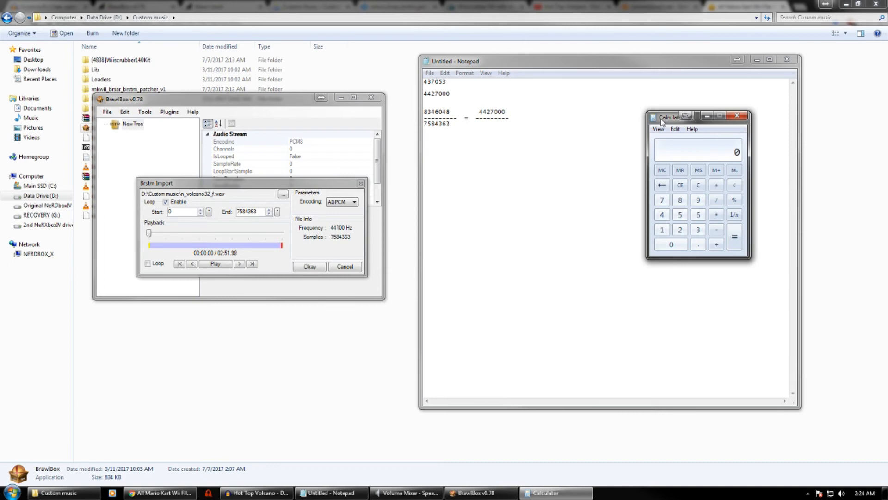
pyautogui.write('4427000')
pyautogui.press('*')
pyautogui.write('7584363')
pyautogui.press('Return')
pyautogui.press('/')
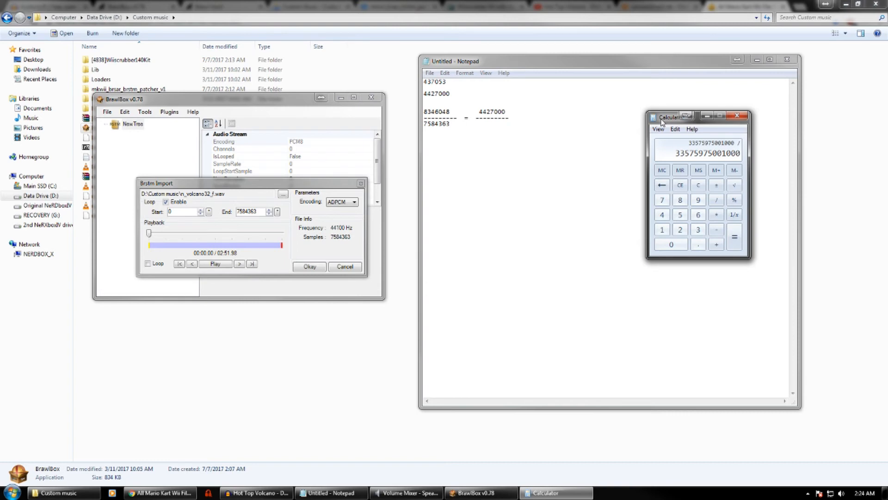
pyautogui.write('8346')
pyautogui.write('048')
pyautogui.press('Return')
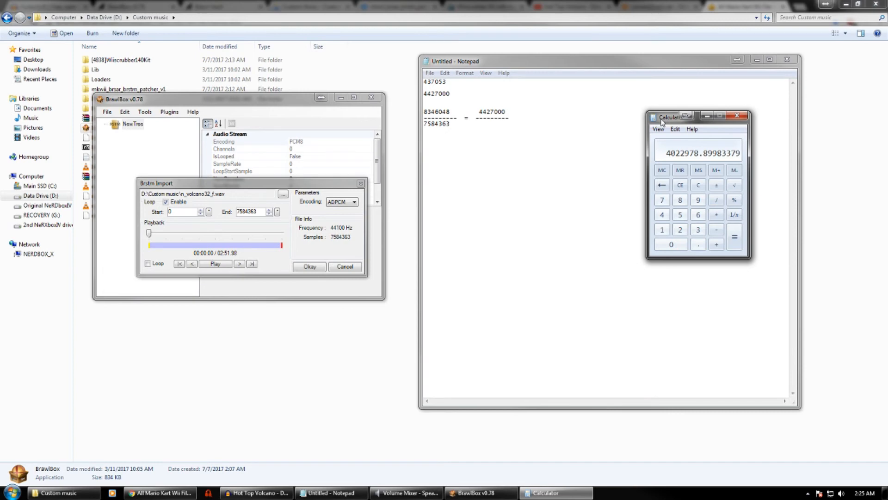
# Write the rounded result 4022979 beneath 4427000 in the Notepad proportion.
pyautogui.click(486, 132)
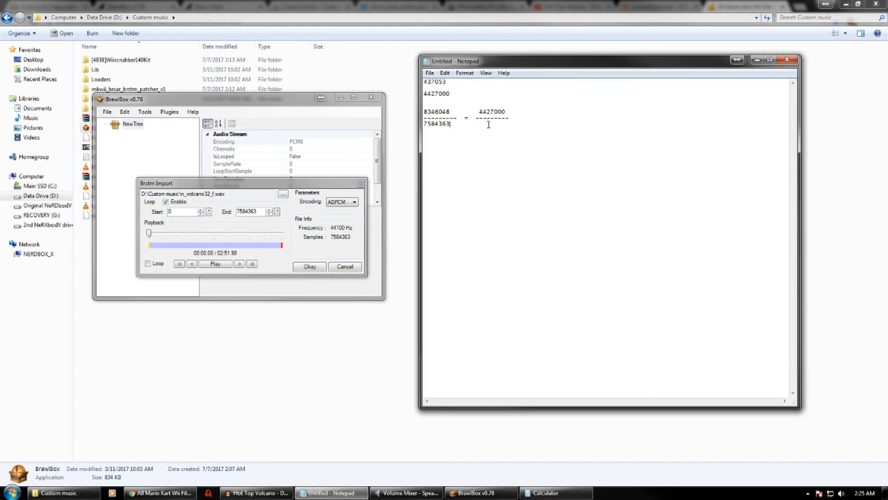
pyautogui.moveTo(612, 63); pyautogui.dragTo(385, 57)
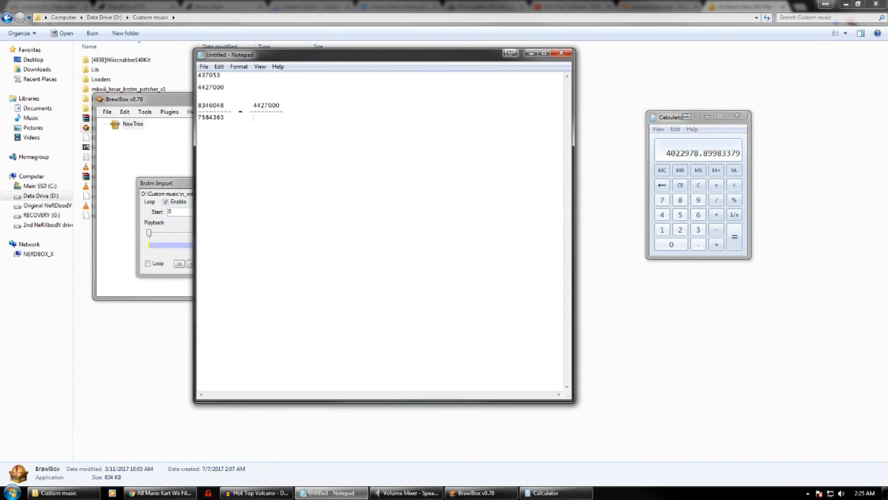
pyautogui.write('4022979')
pyautogui.press('Return')
pyautogui.moveTo(331, 54); pyautogui.dragTo(508, 91)
# Copy 4022979 from the notes into the loop end value of the n_volcano32_f import.
pyautogui.moveTo(463, 155); pyautogui.dragTo(420, 154)
pyautogui.hotkey('ctrl', 'c')
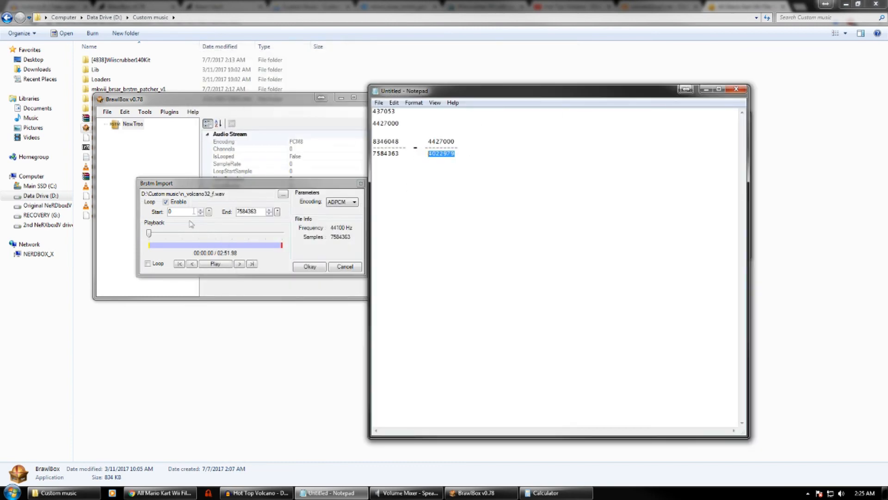
pyautogui.doubleClick(262, 211)
pyautogui.hotkey('ctrl', 'v')
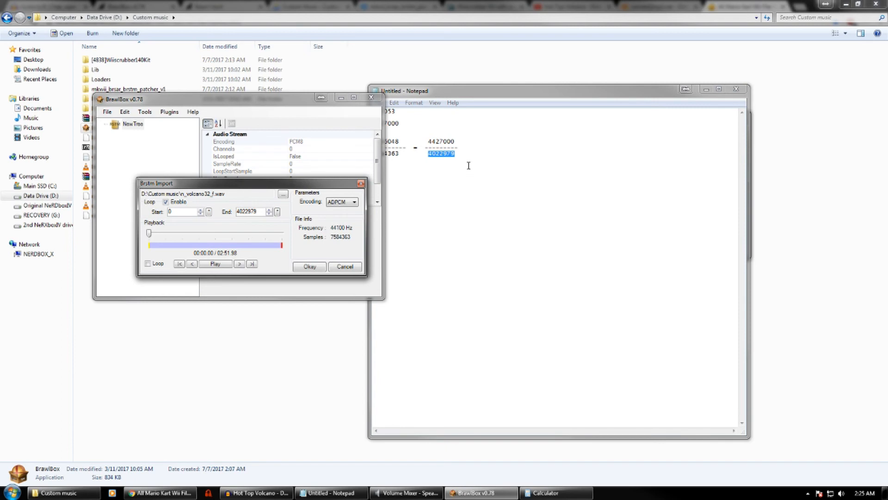
# Duplicate the complete proportion a few lines below the original in Notepad.
pyautogui.click(469, 162)
pyautogui.moveTo(490, 92); pyautogui.dragTo(575, 94)
pyautogui.press('Return')
pyautogui.press('Return')
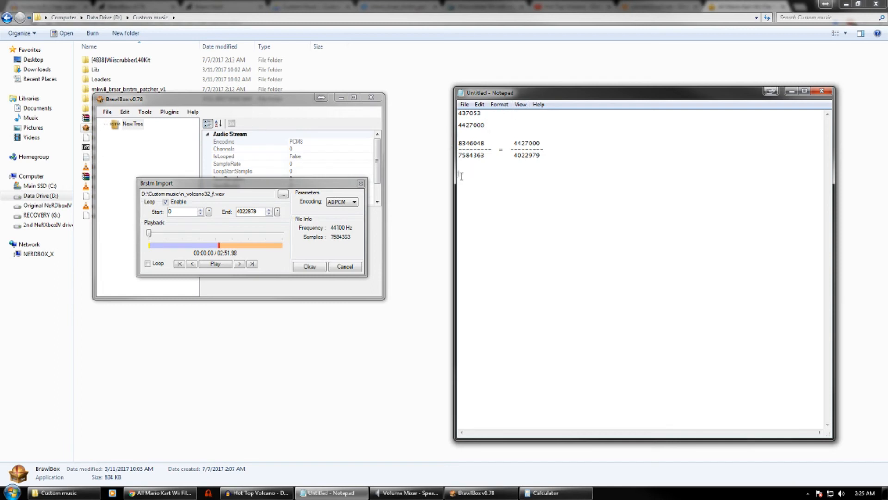
pyautogui.moveTo(495, 158); pyautogui.dragTo(463, 144)
pyautogui.click(488, 149)
pyautogui.moveTo(567, 158); pyautogui.dragTo(459, 138)
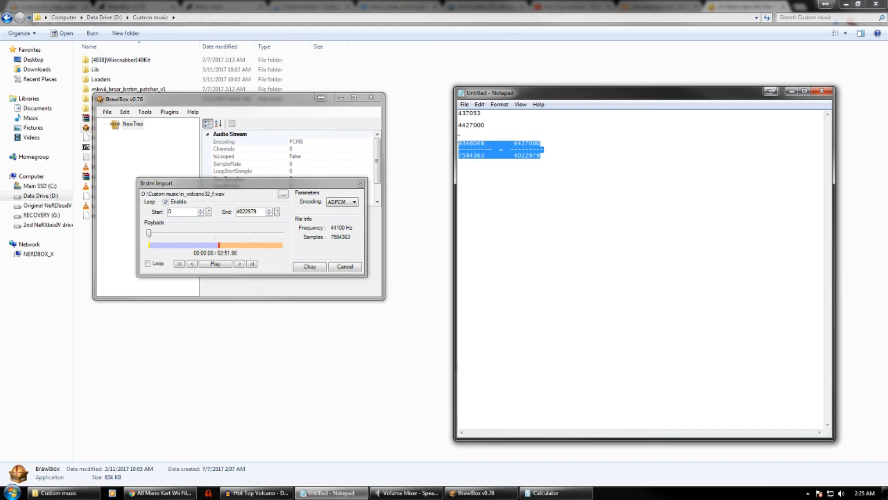
pyautogui.hotkey('ctrl', 'c')
pyautogui.click(468, 191)
pyautogui.hotkey('ctrl', 'v')
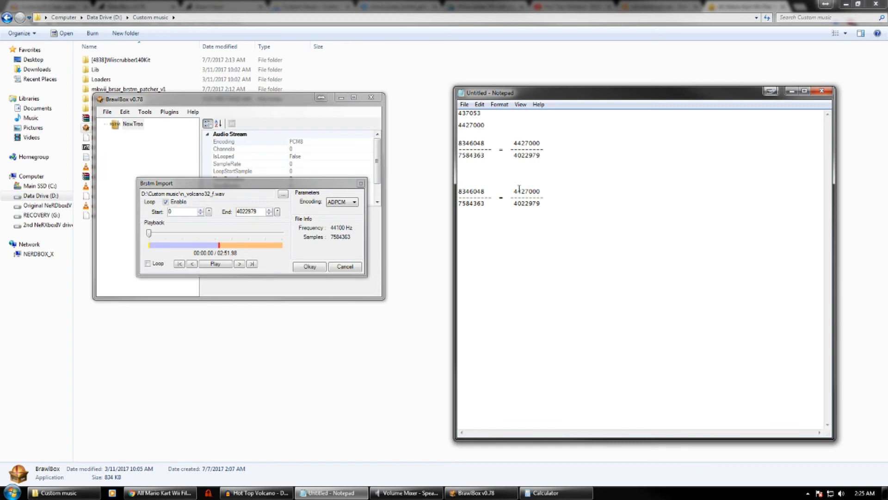
# In the duplicated proportion, replace 4427000 with 437053 and clear the value beneath it.
pyautogui.moveTo(513, 191); pyautogui.dragTo(541, 192)
pyautogui.press('BackSpace')
pyautogui.click(515, 203)
pyautogui.moveTo(515, 203)
pyautogui.mouseDown()
pyautogui.moveTo(530, 207)
pyautogui.moveTo(512, 204)
pyautogui.mouseUp()
pyautogui.click(542, 205)
pyautogui.press('BackSpace')
pyautogui.write('437053')
pyautogui.click(494, 192)
pyautogui.doubleClick(477, 113)
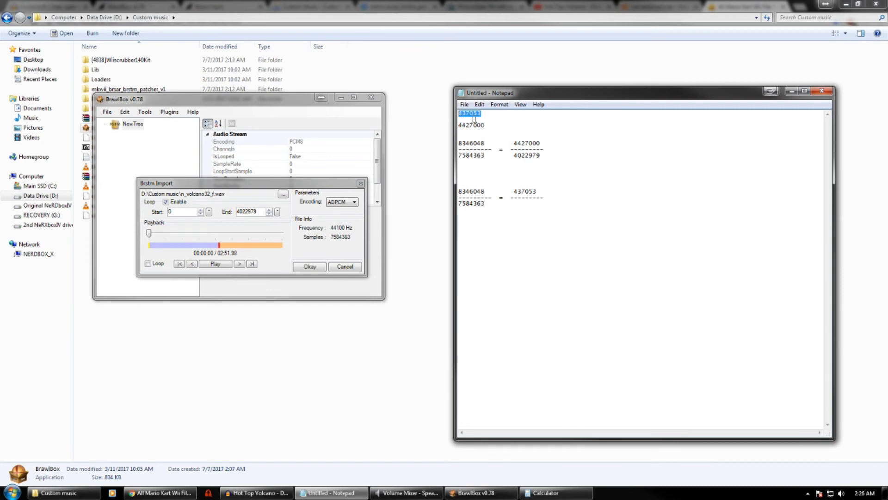
pyautogui.click(489, 142)
pyautogui.moveTo(496, 193); pyautogui.dragTo(459, 191)
pyautogui.click(513, 222)
pyautogui.click(521, 190)
# Clear Calculator and compute 437053 times 7584363 divided by 8346048.
pyautogui.click(567, 496)
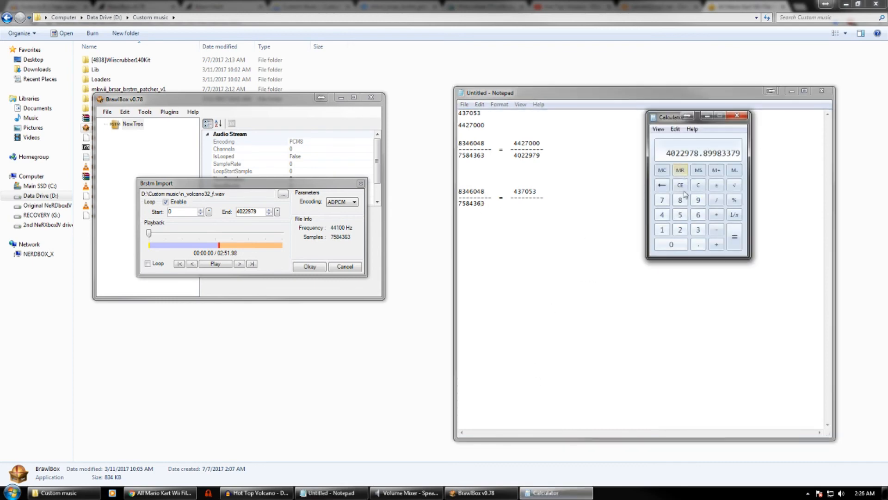
pyautogui.click(699, 185)
pyautogui.write('437')
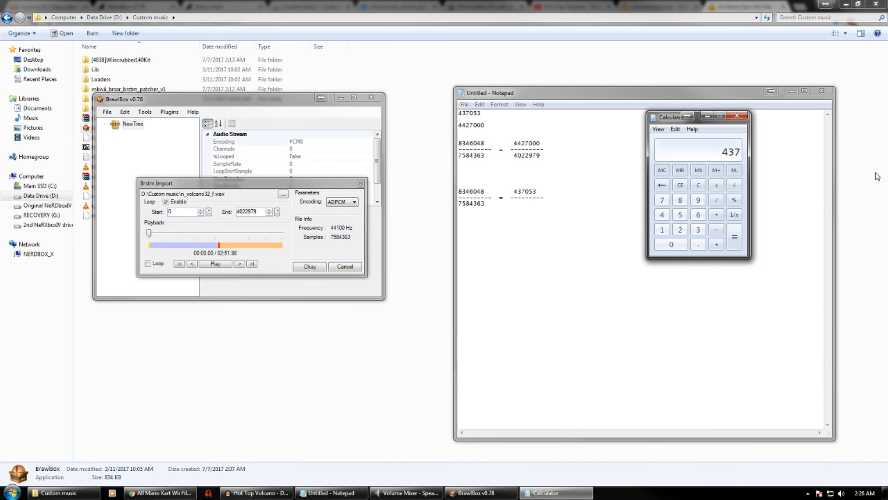
pyautogui.write('053 ')
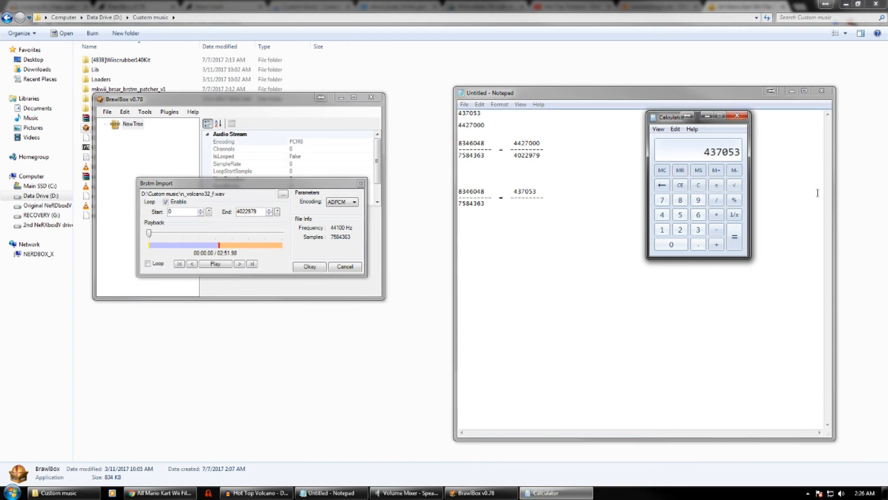
pyautogui.write('* 7584363')
pyautogui.press('Return')
pyautogui.press('/')
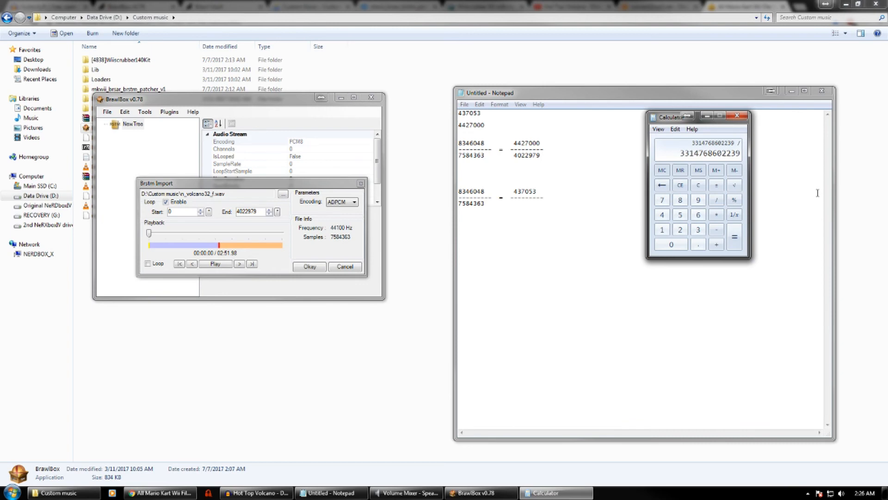
pyautogui.write('8346048')
pyautogui.press('Return')
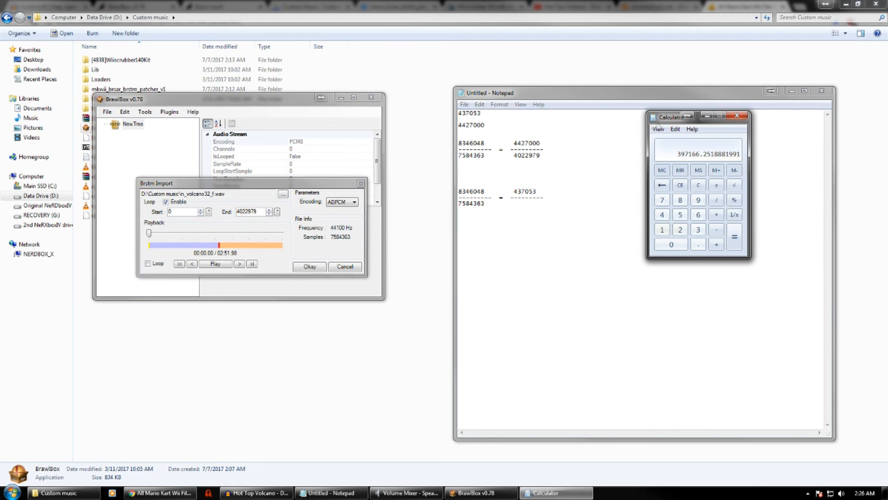
# Write the rounded result 397166 beneath 437053 in the second Notepad proportion.
pyautogui.moveTo(579, 96); pyautogui.dragTo(360, 95)
pyautogui.click(293, 202)
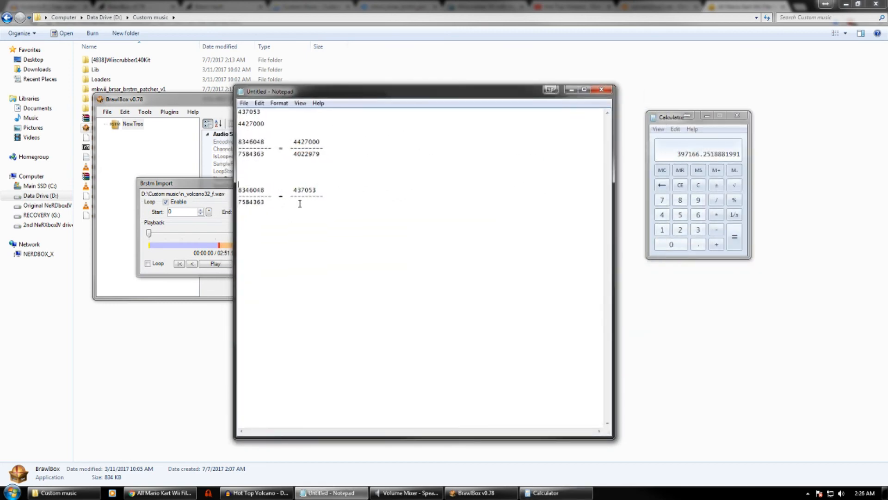
pyautogui.write('397166')
pyautogui.moveTo(421, 94); pyautogui.dragTo(580, 86)
# Set the import's loop start to 397166 and preview the track from near the loop end.
pyautogui.click(194, 213)
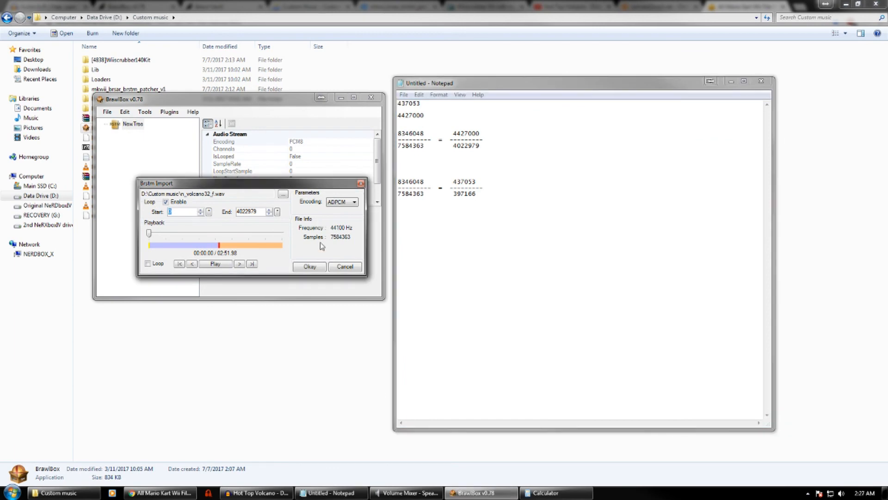
pyautogui.write('397166')
pyautogui.press('Return')
pyautogui.moveTo(149, 235); pyautogui.dragTo(155, 236)
pyautogui.click(218, 233)
pyautogui.click(217, 264)
pyautogui.click(222, 263)
# Lower the speakers' volume in the volume mixer and stop the track preview.
pyautogui.click(840, 493)
pyautogui.moveTo(744, 467)
pyautogui.mouseDown()
pyautogui.moveTo(828, 469)
pyautogui.moveTo(738, 464)
pyautogui.mouseUp()
pyautogui.moveTo(690, 417); pyautogui.dragTo(690, 432)
pyautogui.click(208, 267)
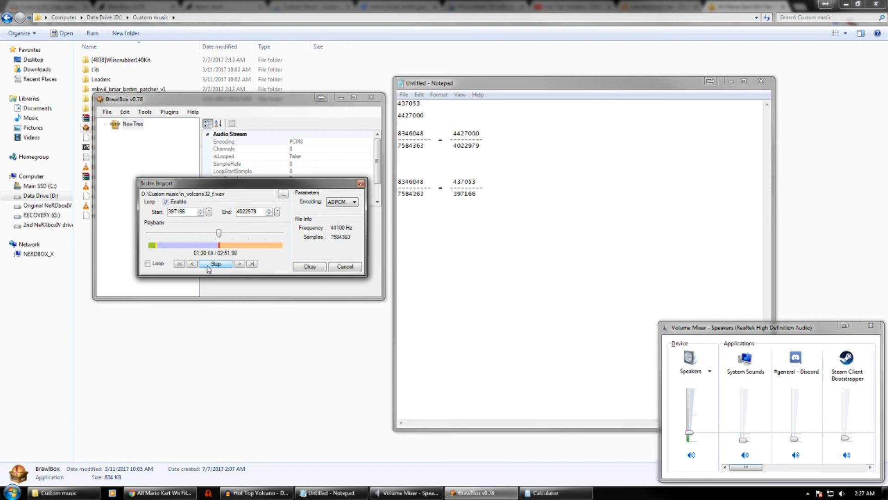
pyautogui.click(207, 268)
# Enable looped playback and listen to the loop transition starting from about 01:24.
pyautogui.click(148, 264)
pyautogui.moveTo(221, 233); pyautogui.dragTo(214, 233)
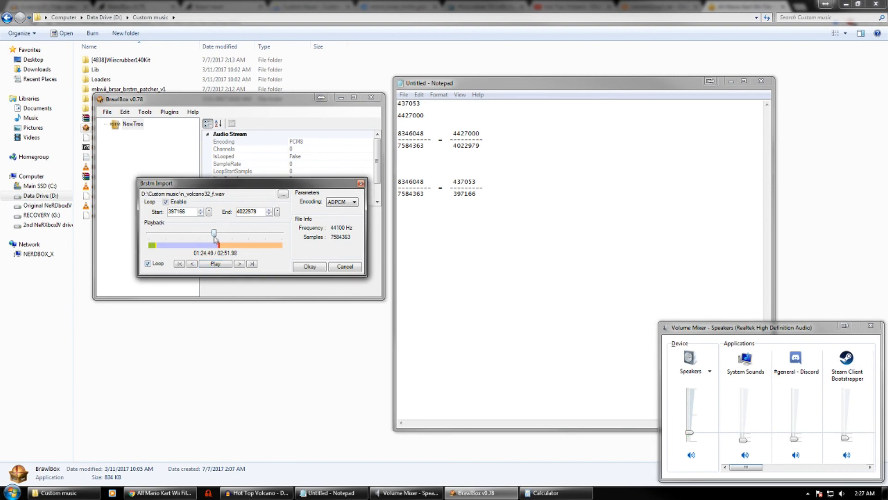
pyautogui.click(215, 264)
pyautogui.click(218, 266)
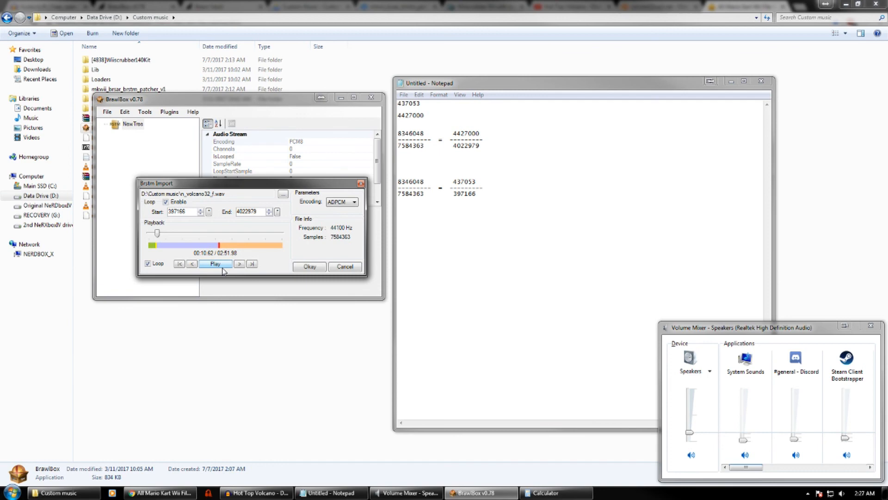
# Try a slightly later loop end value and listen to the loop transition again.
pyautogui.click(269, 210)
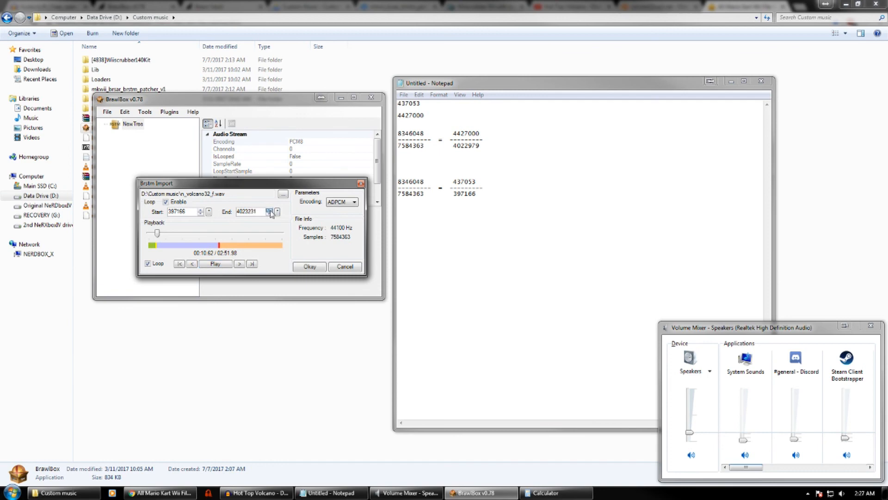
pyautogui.moveTo(258, 212); pyautogui.dragTo(245, 215)
pyautogui.write('9999')
pyautogui.click(217, 233)
pyautogui.click(215, 264)
pyautogui.click(216, 234)
pyautogui.click(223, 266)
# Set the loop end to 4422979 and import the fast track as ADPCM.
pyautogui.doubleClick(250, 211)
pyautogui.write('4')
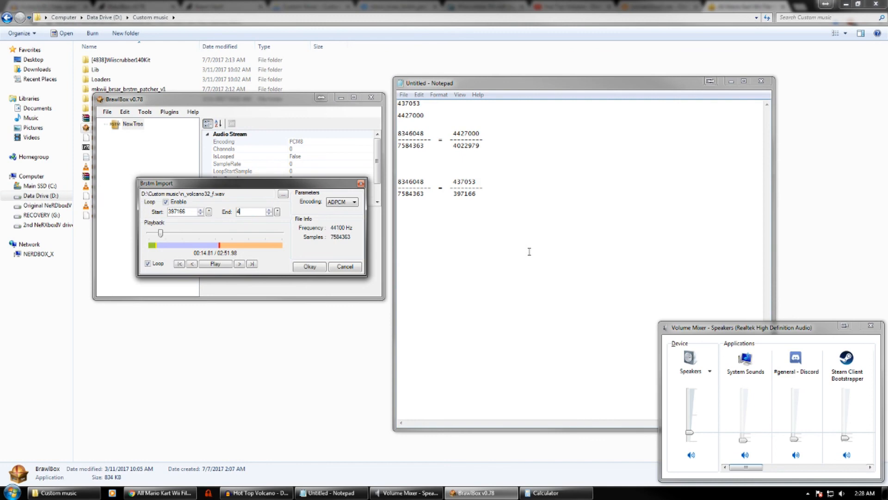
pyautogui.write('422979')
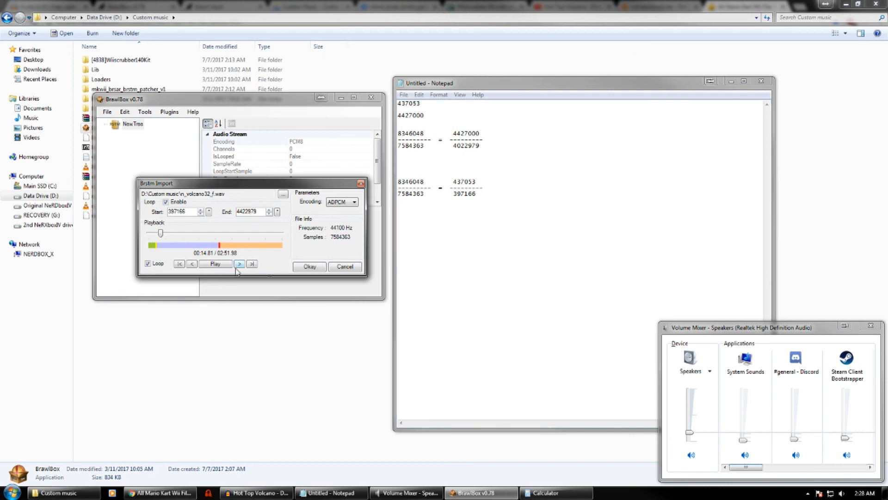
pyautogui.click(314, 270)
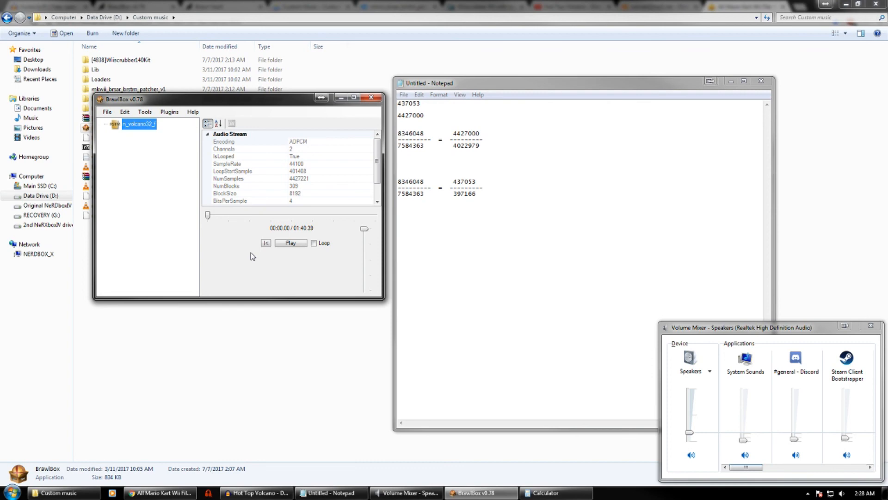
# Save the imported audio stream as n_volcano32_f in the Custom music folder beside the existing n_volcano32_n.brstm.
pyautogui.click(107, 112)
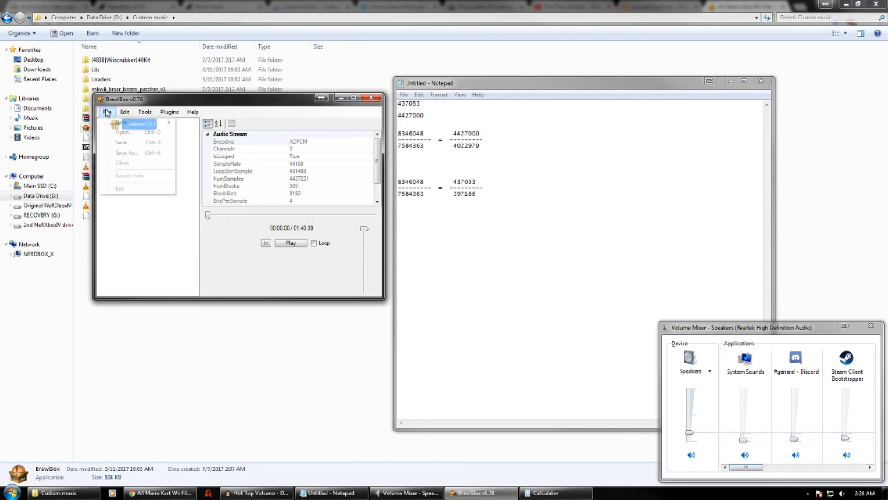
pyautogui.click(140, 121)
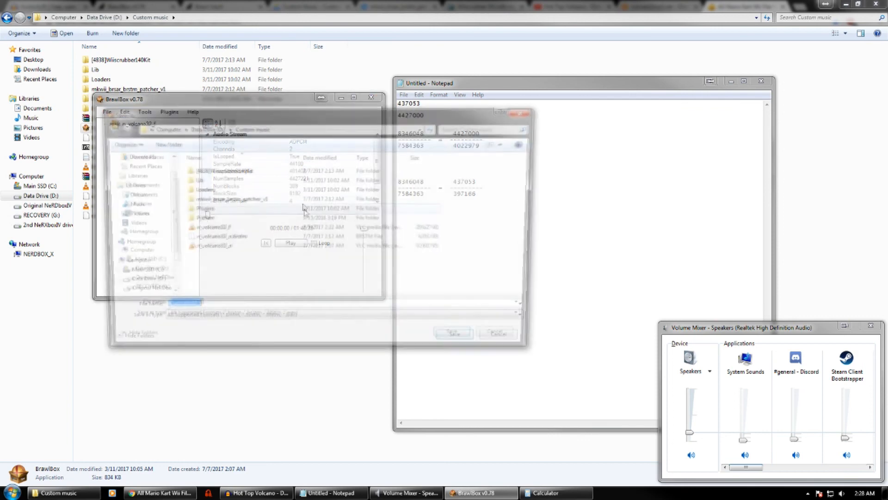
pyautogui.click(241, 238)
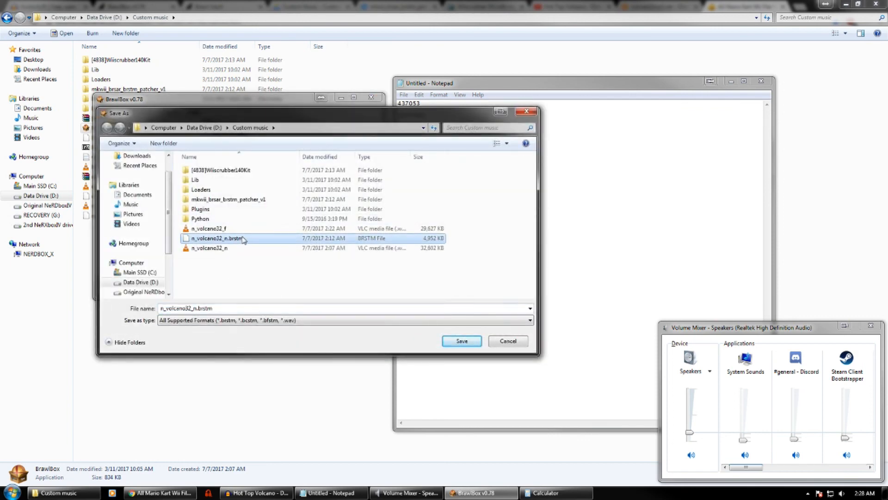
pyautogui.click(197, 309)
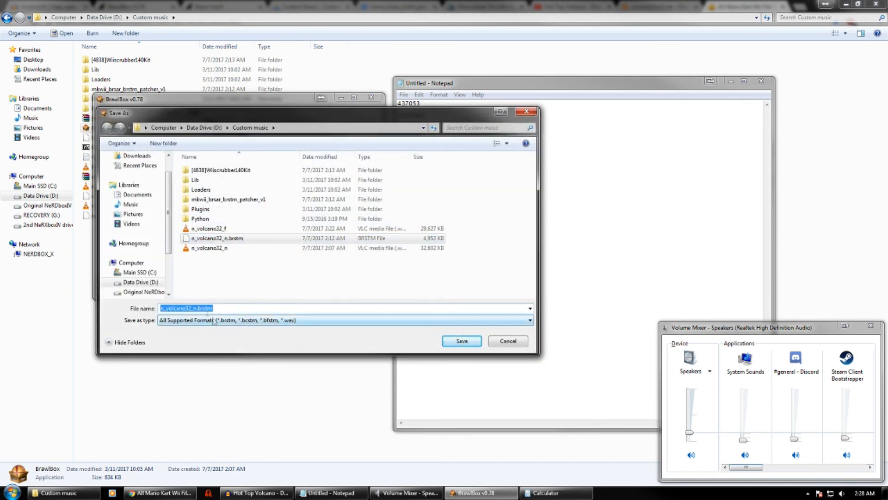
pyautogui.click(197, 308)
pyautogui.press('BackSpace')
pyautogui.write('f')
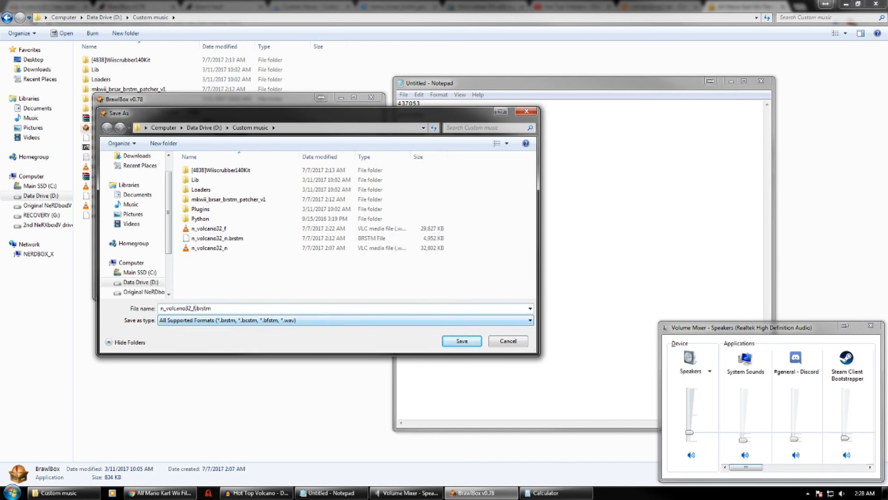
pyautogui.press('Delete')
pyautogui.press('Delete')
pyautogui.press('Delete')
pyautogui.press('Delete')
pyautogui.press('Delete')
pyautogui.press('Delete')
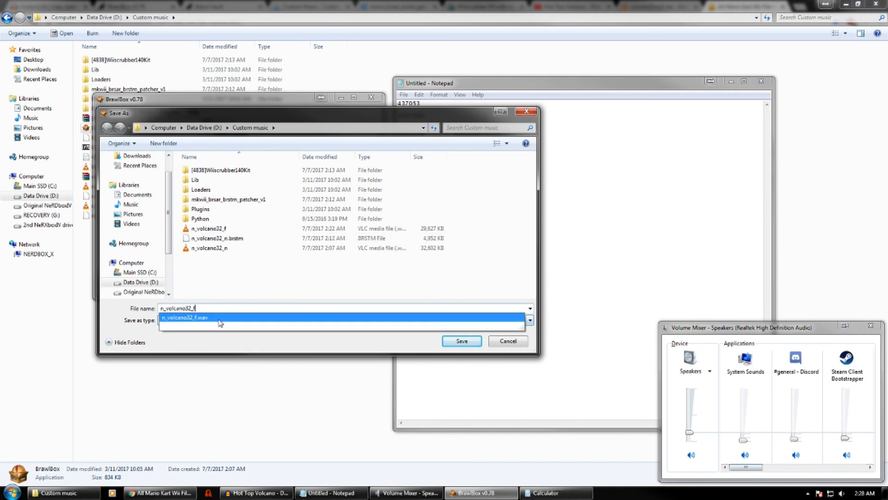
pyautogui.click(463, 341)
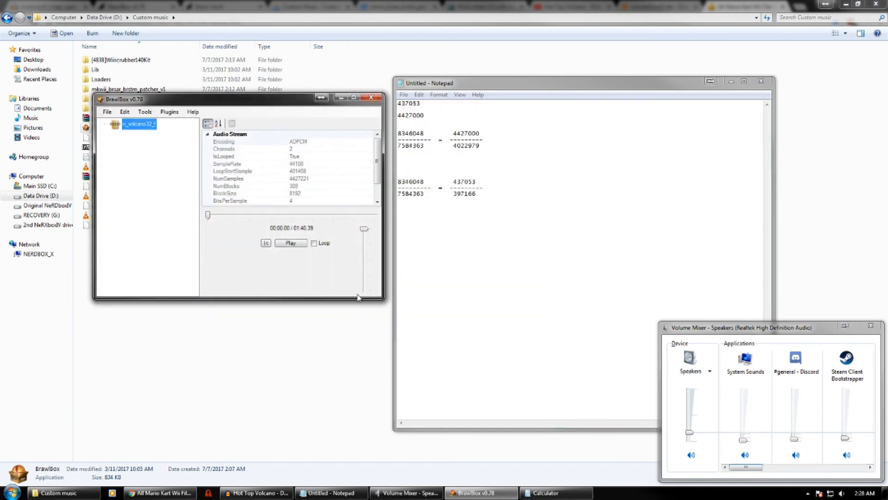
# Minimize the loop-calculation notes and close BrawlBox to return to the Custom music folder.
pyautogui.click(731, 86)
pyautogui.click(731, 85)
pyautogui.click(371, 98)
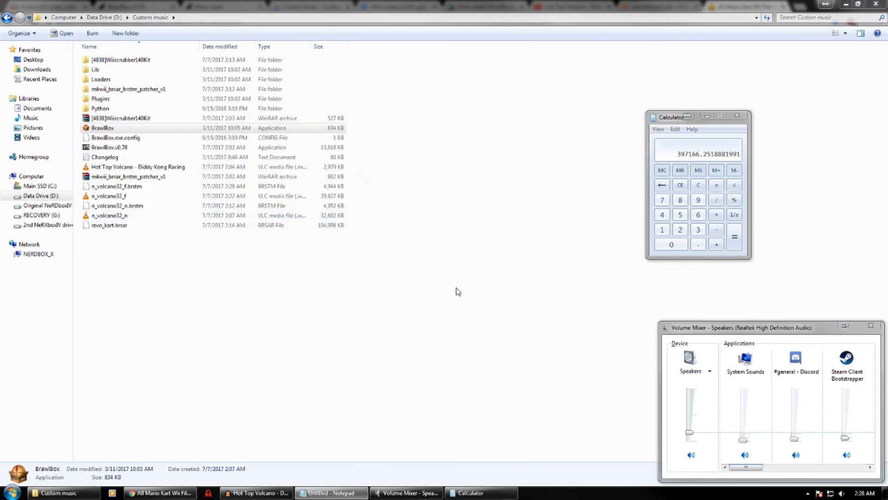